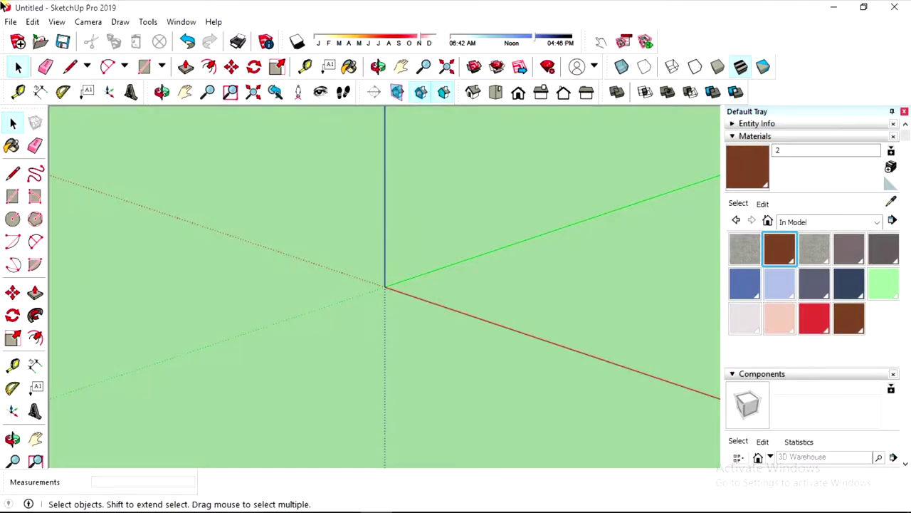
# Draw an upright 4' by 7' rectangle in the red-blue plane at the origin
pyautogui.moveTo(332, 285)
pyautogui.mouseDown(button='middle')
pyautogui.moveTo(395, 290)
pyautogui.moveTo(413, 244)
pyautogui.moveTo(397, 266)
pyautogui.moveTo(430, 228)
pyautogui.moveTo(392, 261)
pyautogui.mouseUp(button='middle')
pyautogui.moveTo(462, 259)
pyautogui.mouseDown(button='middle')
pyautogui.moveTo(392, 261)
pyautogui.moveTo(417, 258)
pyautogui.moveTo(393, 240)
pyautogui.moveTo(486, 262)
pyautogui.mouseUp(button='middle')
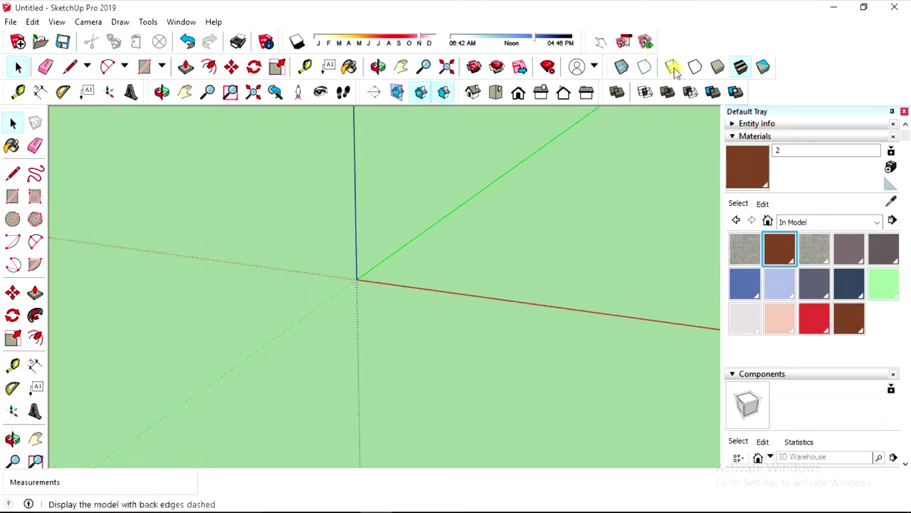
pyautogui.scroll(-1, 392, 270)
pyautogui.moveTo(383, 272)
pyautogui.mouseDown(button='middle')
pyautogui.moveTo(452, 272)
pyautogui.moveTo(439, 271)
pyautogui.mouseUp(button='middle')
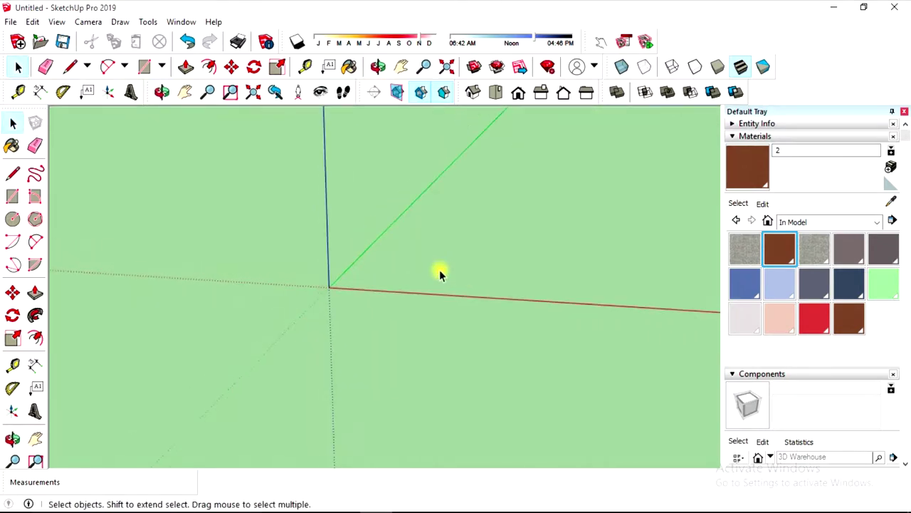
pyautogui.click(13, 198)
pyautogui.click(340, 285)
pyautogui.press('Left')
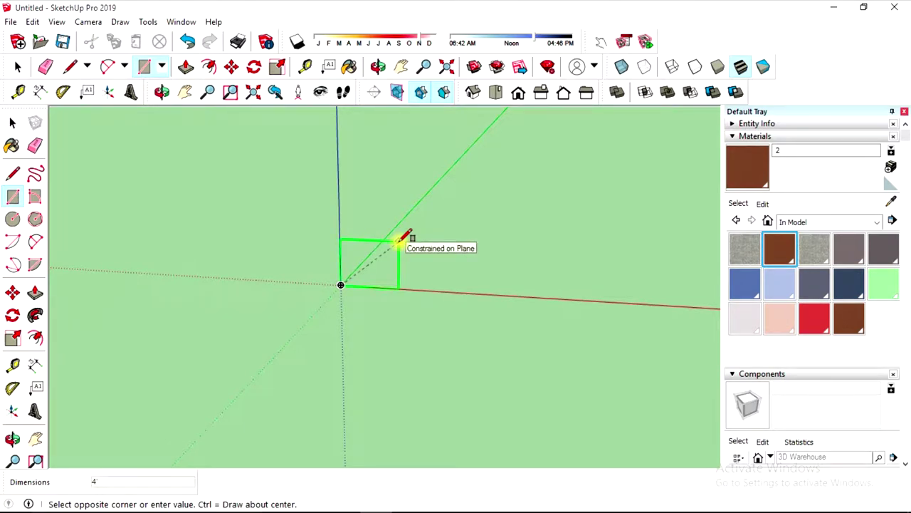
pyautogui.write(',7')
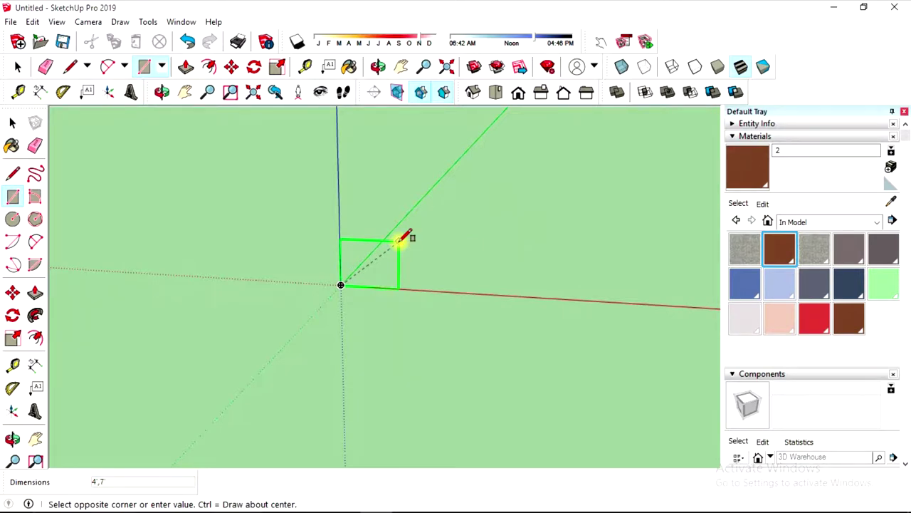
pyautogui.press('Return')
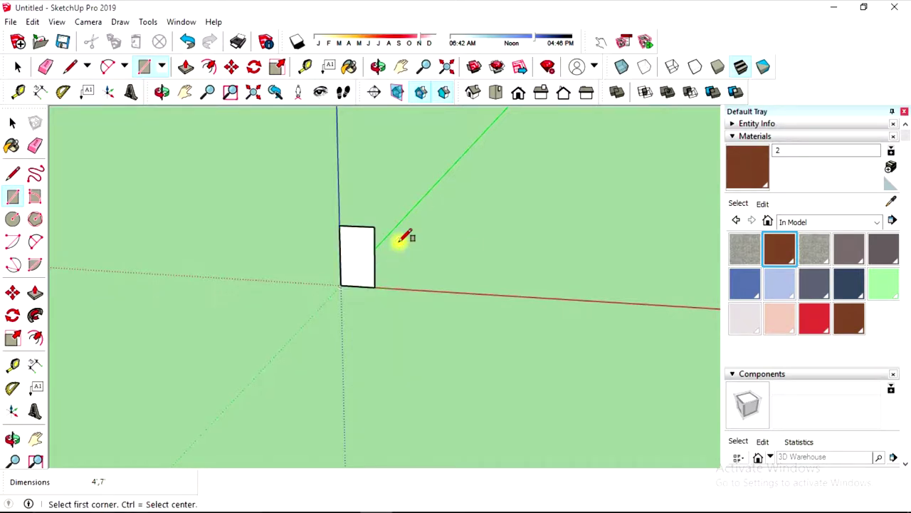
pyautogui.press('space')
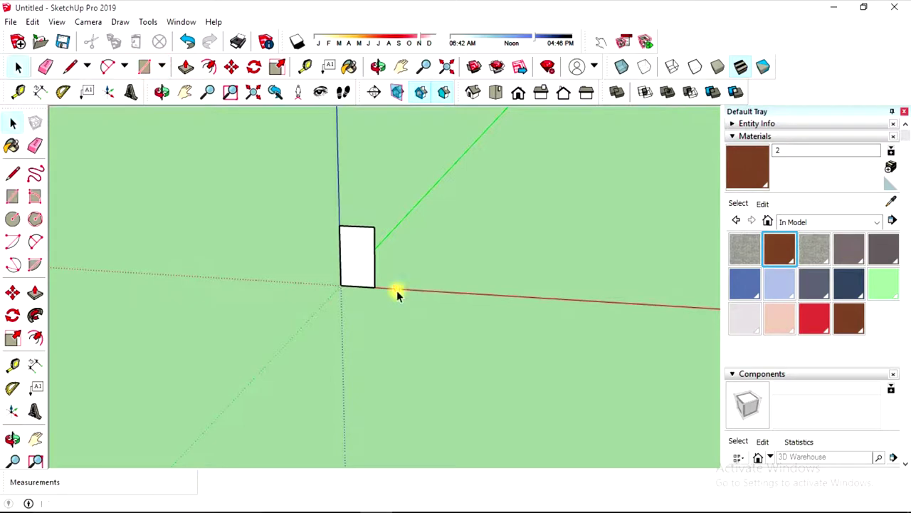
# Push/Pull the rectangle to a 2 thickness and select the whole panel
pyautogui.click(35, 292)
pyautogui.click(358, 264)
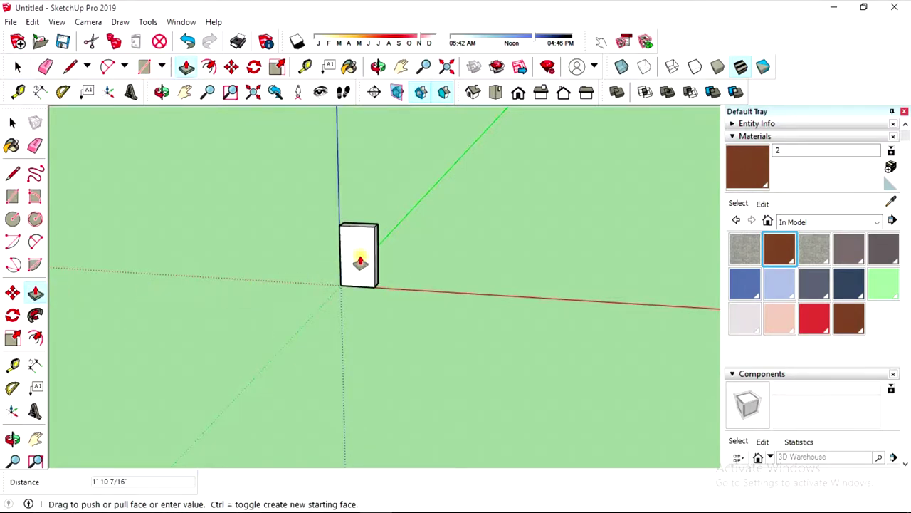
pyautogui.write('2')
pyautogui.press('Return')
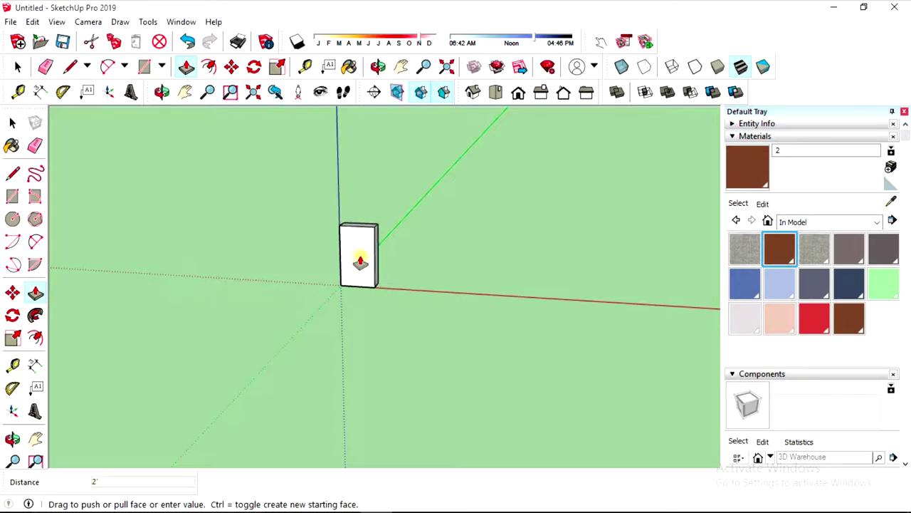
pyautogui.press('space')
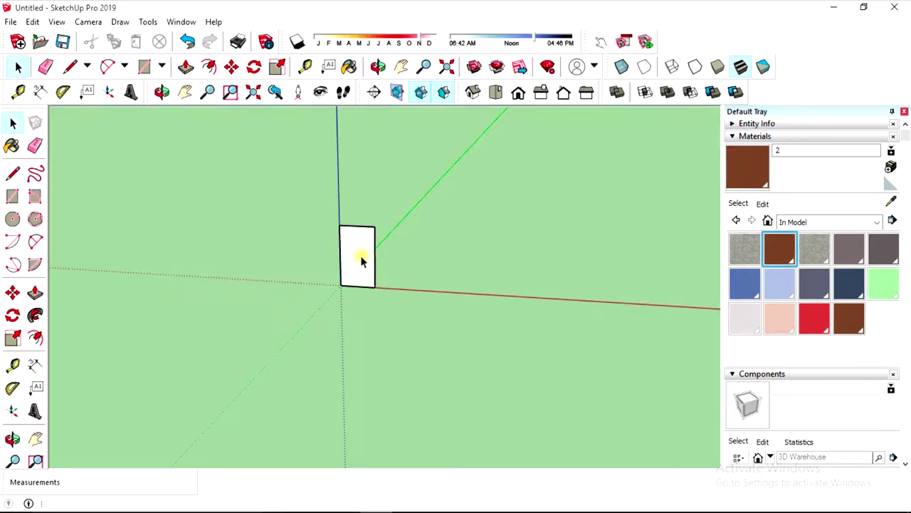
pyautogui.moveTo(401, 295); pyautogui.dragTo(340, 237)
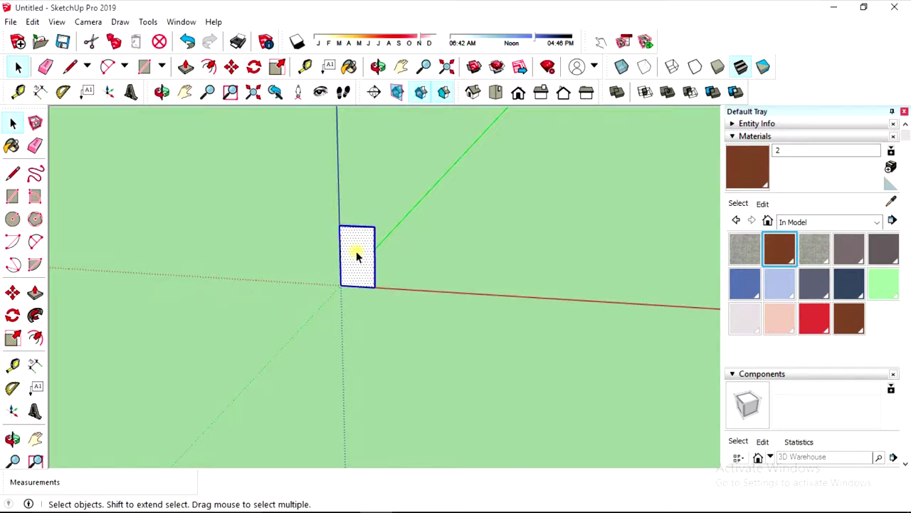
# Make the panel a component named PANEL, glued to Any, replacing the existing definition
pyautogui.rightClick(356, 251)
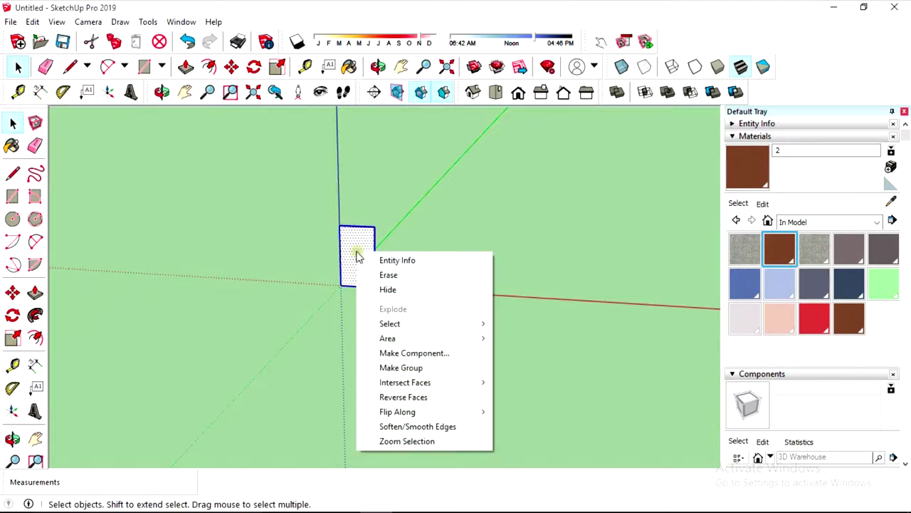
pyautogui.click(393, 352)
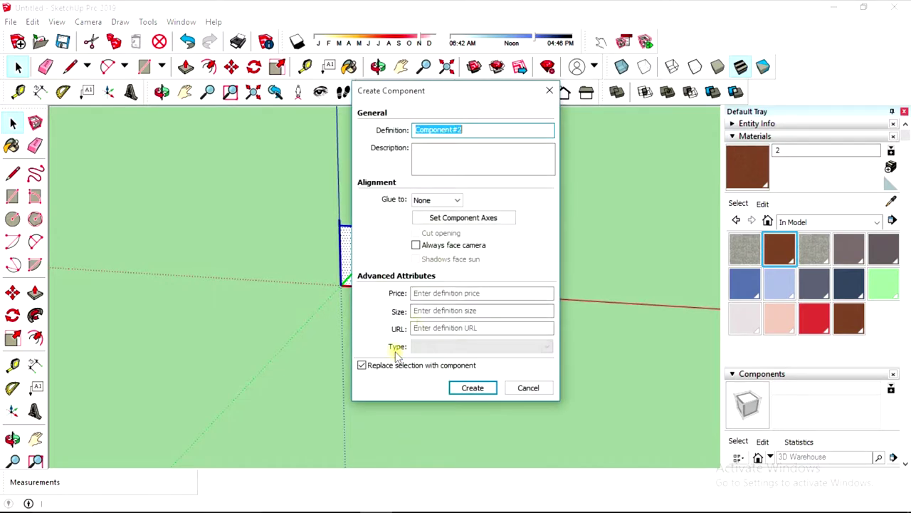
pyautogui.write('PANEL')
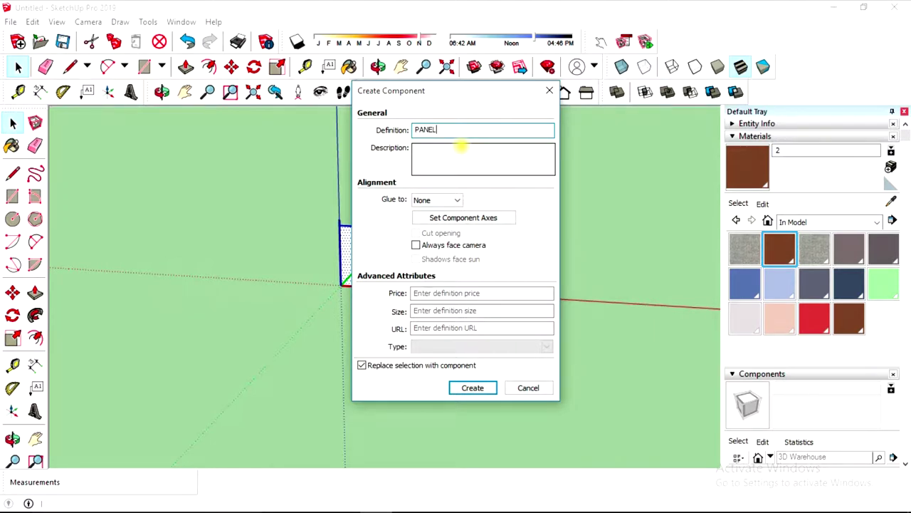
pyautogui.click(454, 203)
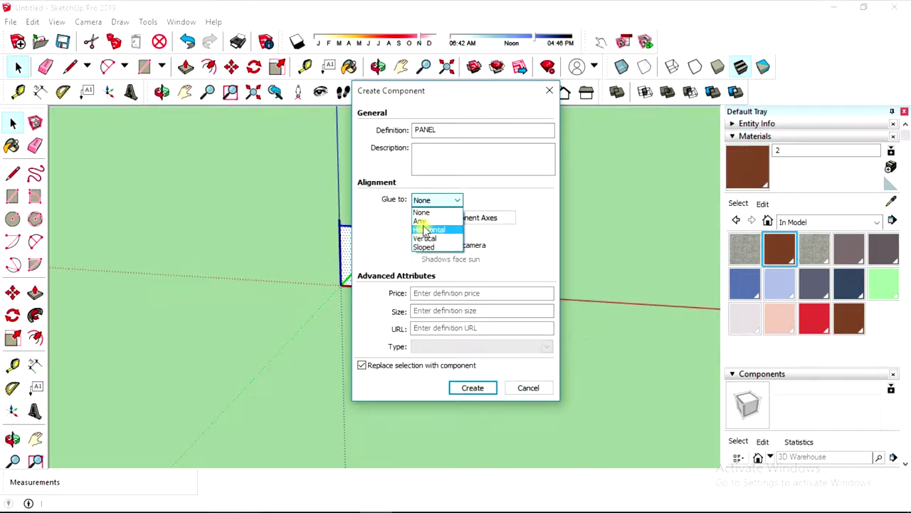
pyautogui.click(424, 222)
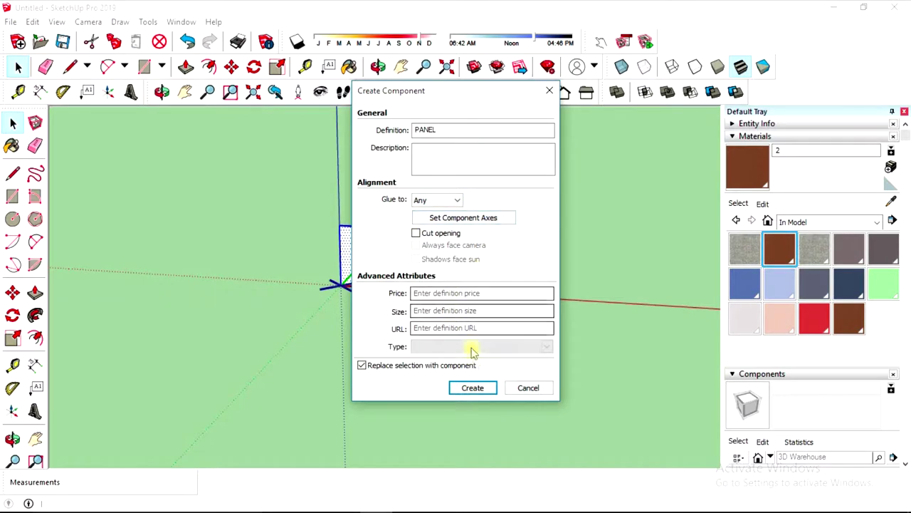
pyautogui.click(473, 388)
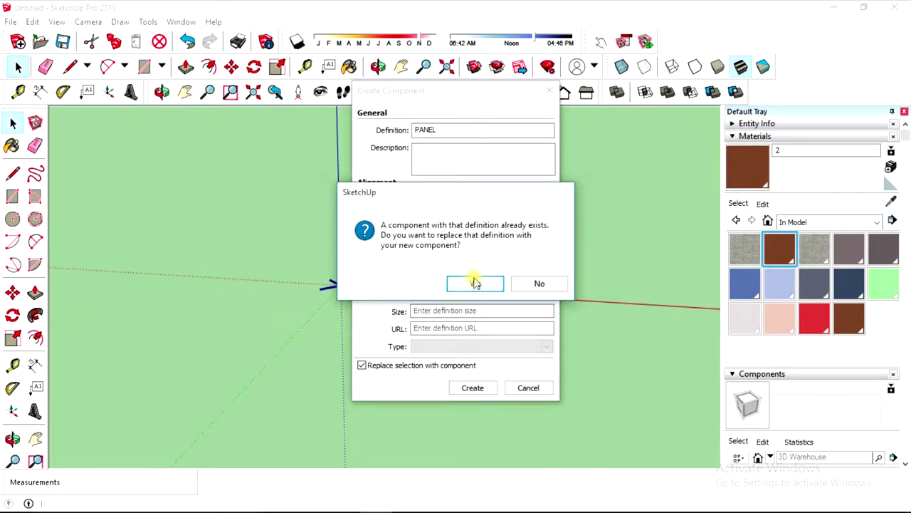
pyautogui.click(474, 282)
pyautogui.moveTo(347, 296); pyautogui.dragTo(363, 299, button='middle')
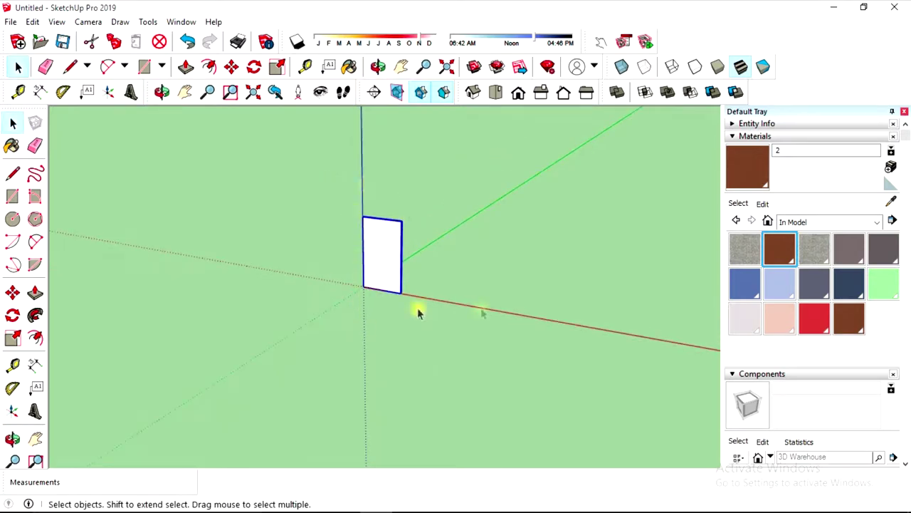
# Draw a second rectangle on the red axis to the right of the panel
pyautogui.moveTo(332, 362)
pyautogui.mouseDown(button='middle')
pyautogui.moveTo(450, 359)
pyautogui.moveTo(304, 299)
pyautogui.mouseUp(button='middle')
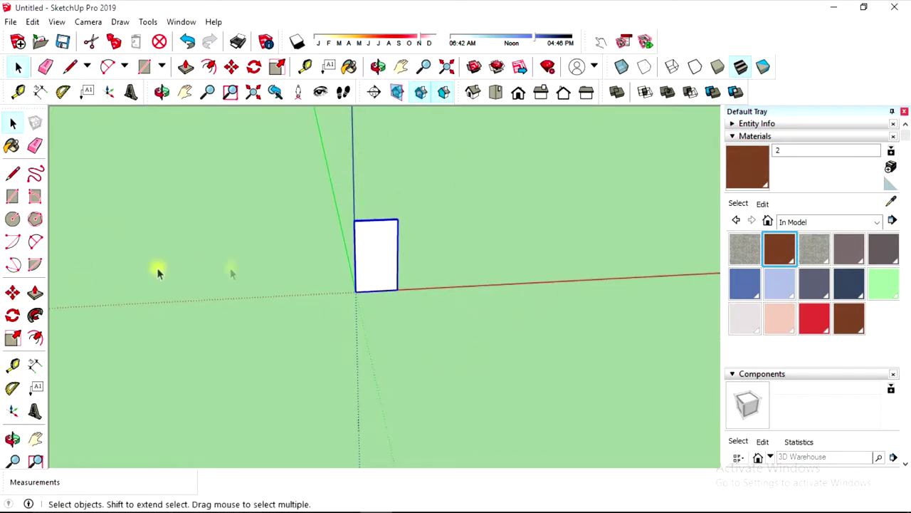
pyautogui.click(12, 198)
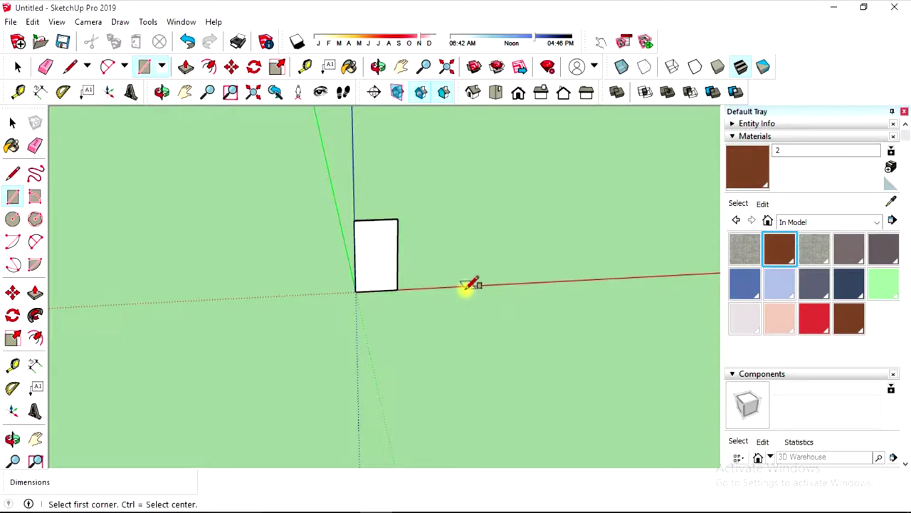
pyautogui.click(466, 285)
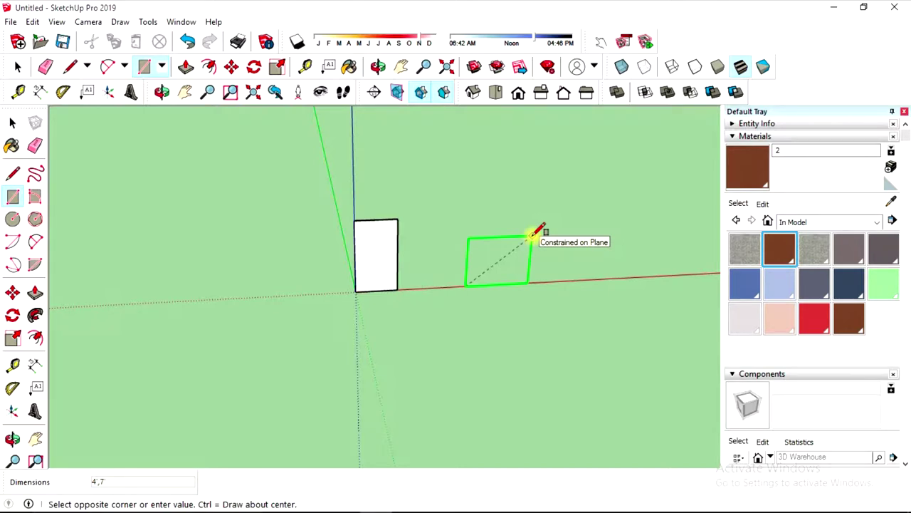
pyautogui.click(533, 234)
pyautogui.press('space')
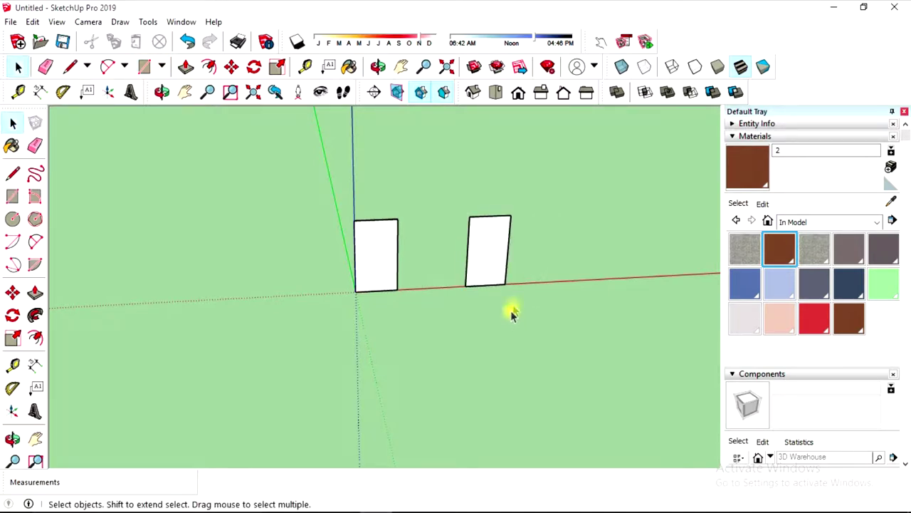
pyautogui.moveTo(511, 312); pyautogui.dragTo(474, 312, button='middle')
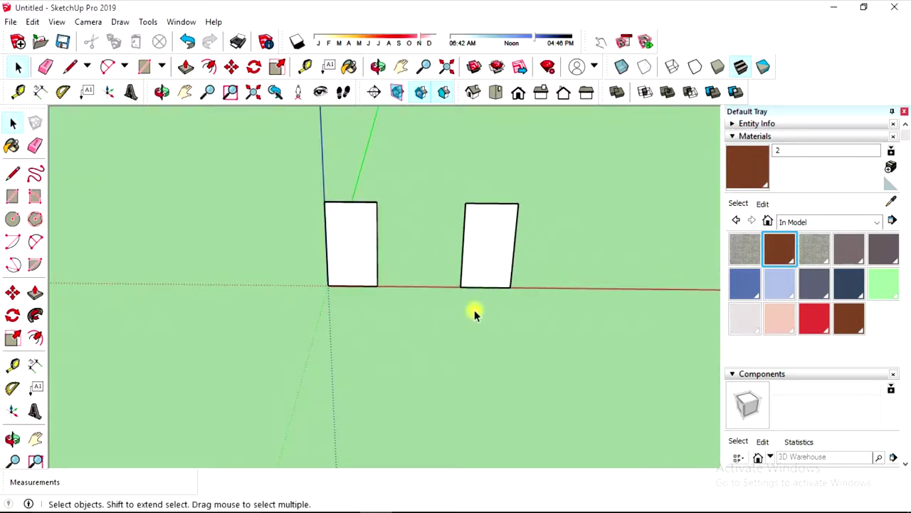
# Offset its left, top and right edges by 3 and delete the inner face
pyautogui.click(463, 268)
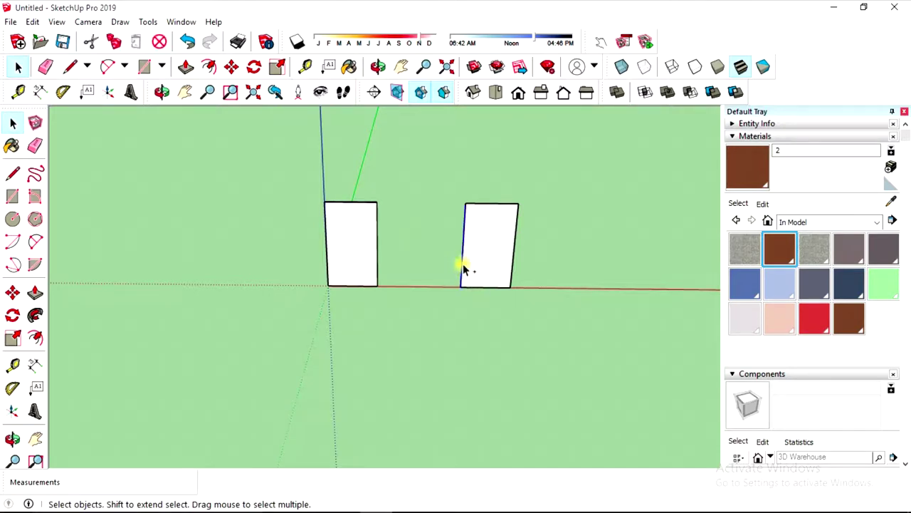
pyautogui.keyDown('shift'); pyautogui.click(502, 204); pyautogui.keyUp('shift')
pyautogui.keyDown('shift'); pyautogui.click(517, 215); pyautogui.keyUp('shift')
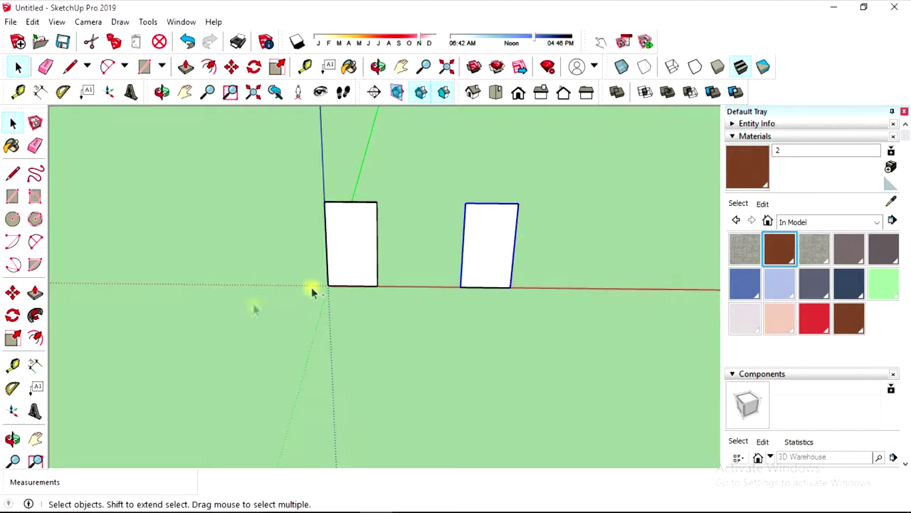
pyautogui.click(35, 338)
pyautogui.click(460, 258)
pyautogui.write("3'")
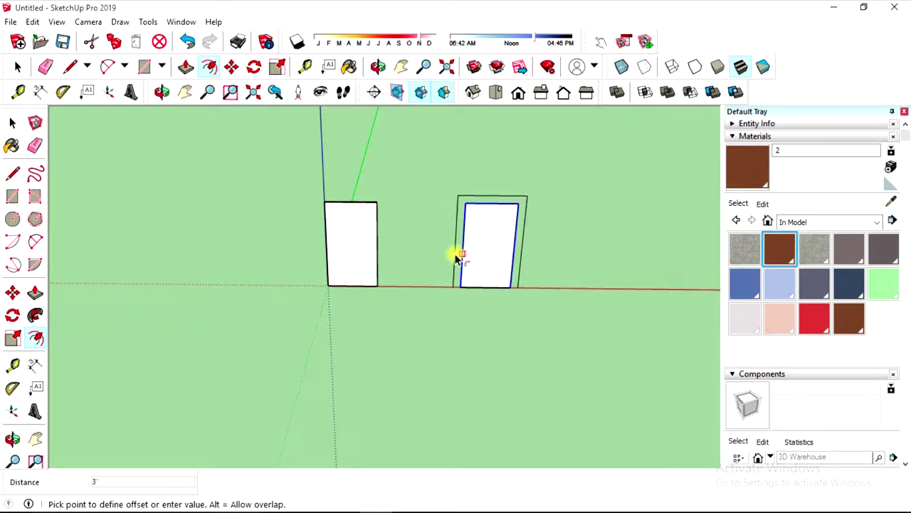
pyautogui.click(456, 257)
pyautogui.press('space')
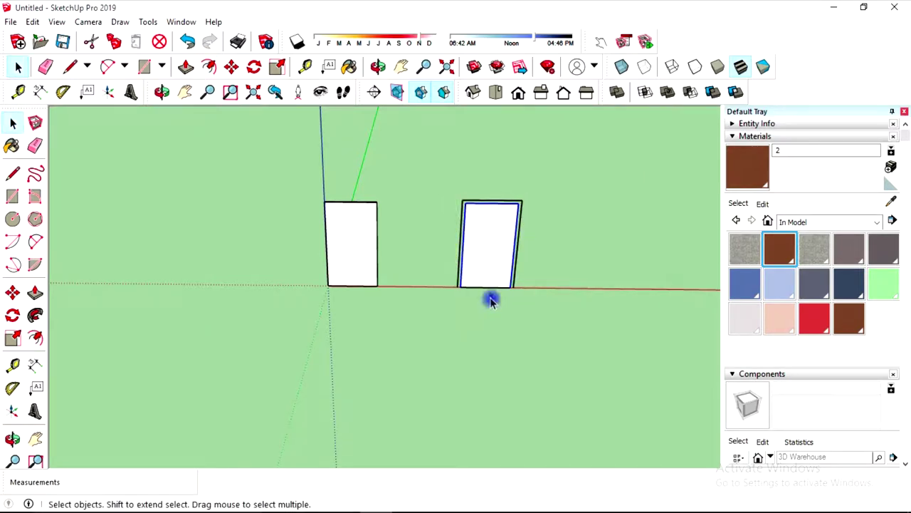
pyautogui.click(478, 280)
pyautogui.press('Delete')
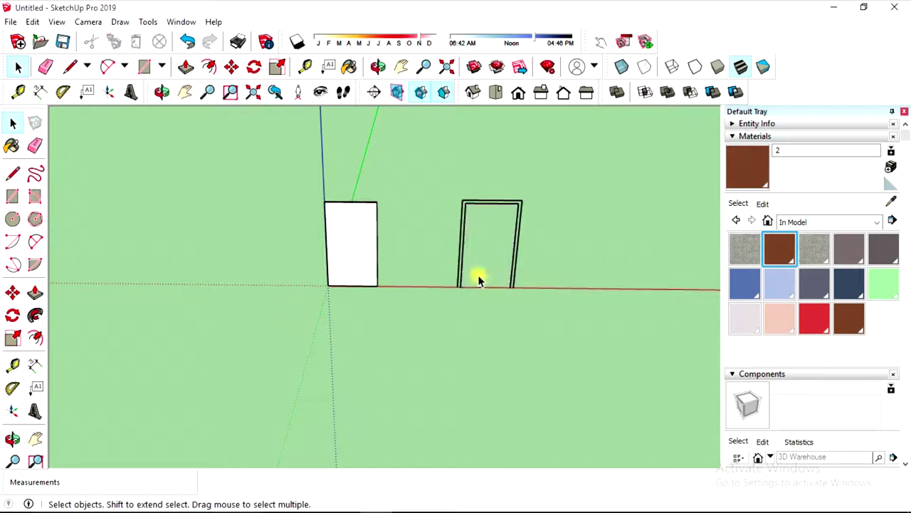
# Draw a short Pencil line closing the bottom of the frame's left leg
pyautogui.scroll(2, 478, 280)
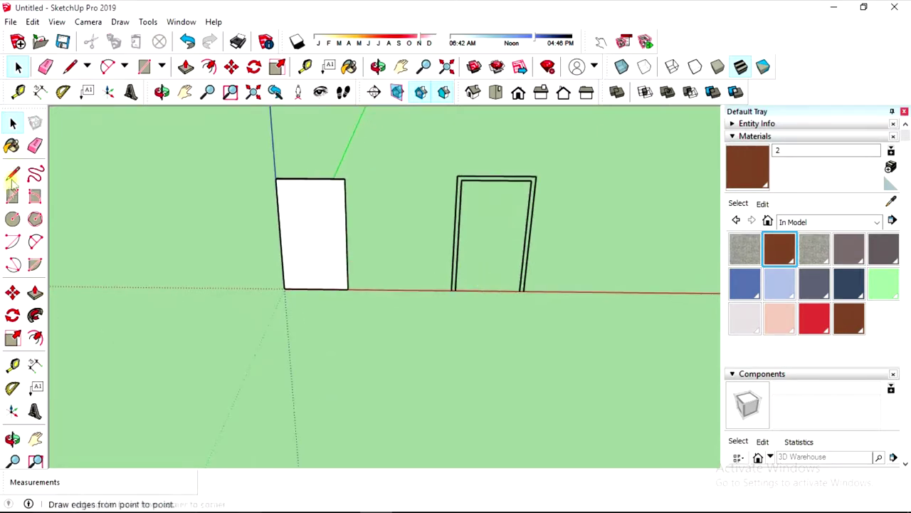
pyautogui.click(11, 177)
pyautogui.scroll(2, 448, 284)
pyautogui.scroll(2, 451, 285)
pyautogui.click(457, 292)
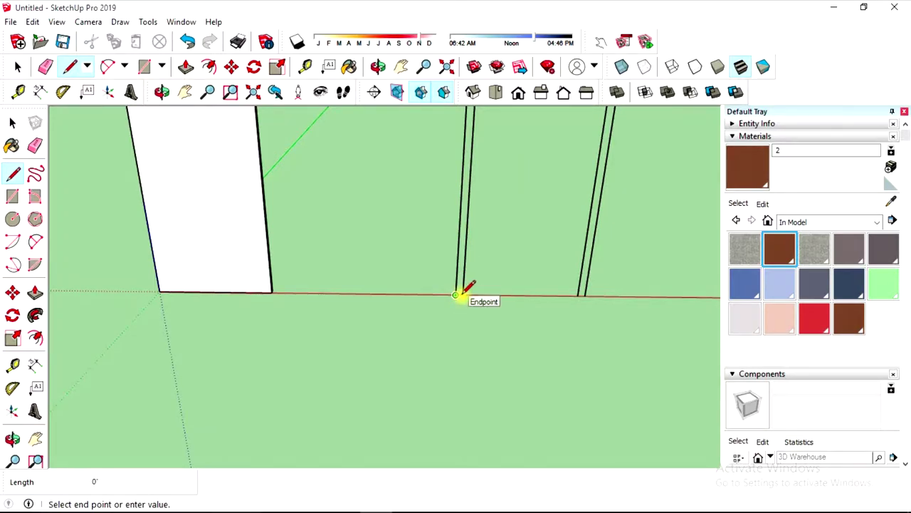
pyautogui.scroll(2, 464, 293)
pyautogui.click(463, 294)
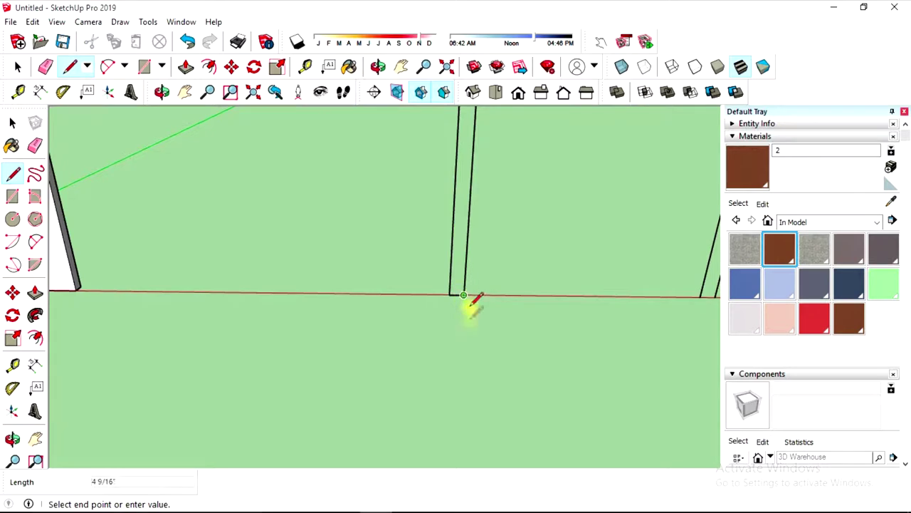
pyautogui.press('Escape')
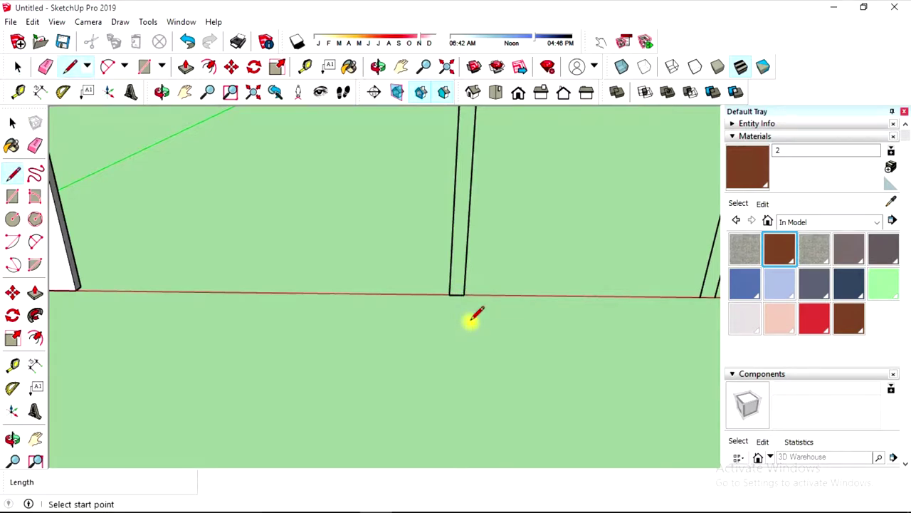
# Close the right leg's bottom with a short line so the frame becomes a face
pyautogui.scroll(-3, 886, 306)
pyautogui.click(702, 298)
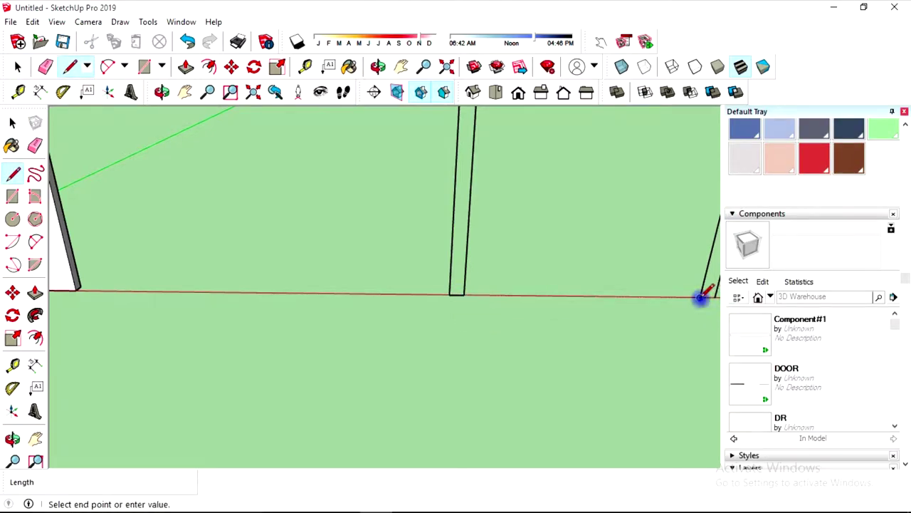
pyautogui.click(712, 298)
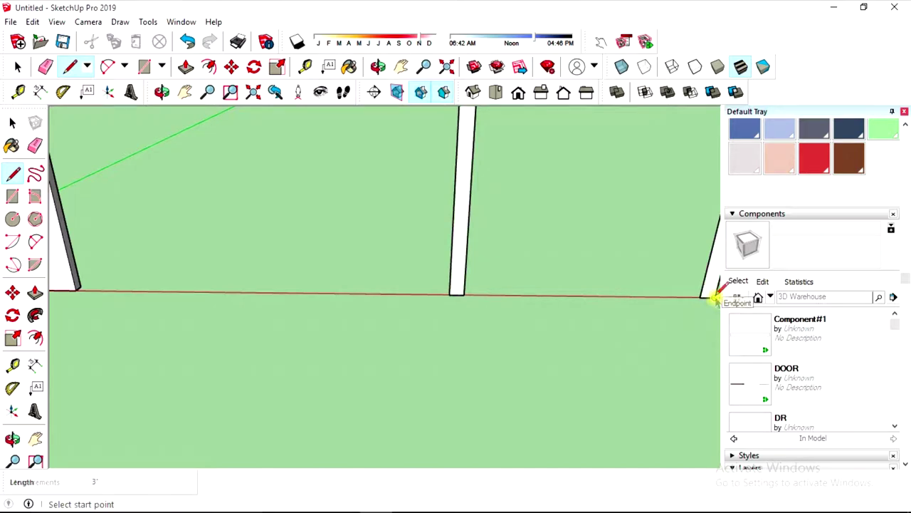
pyautogui.press('space')
pyautogui.moveTo(712, 281); pyautogui.dragTo(625, 301, button='middle')
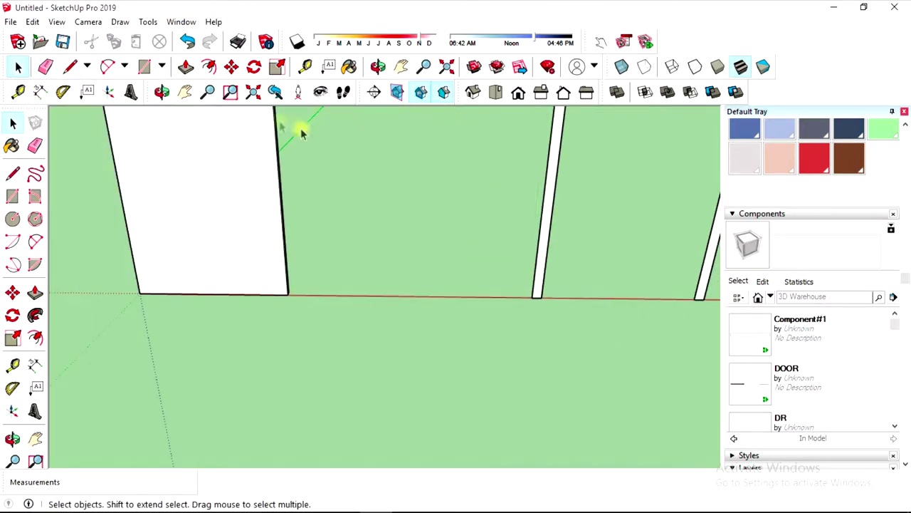
pyautogui.click(185, 92)
pyautogui.moveTo(315, 147); pyautogui.dragTo(356, 279)
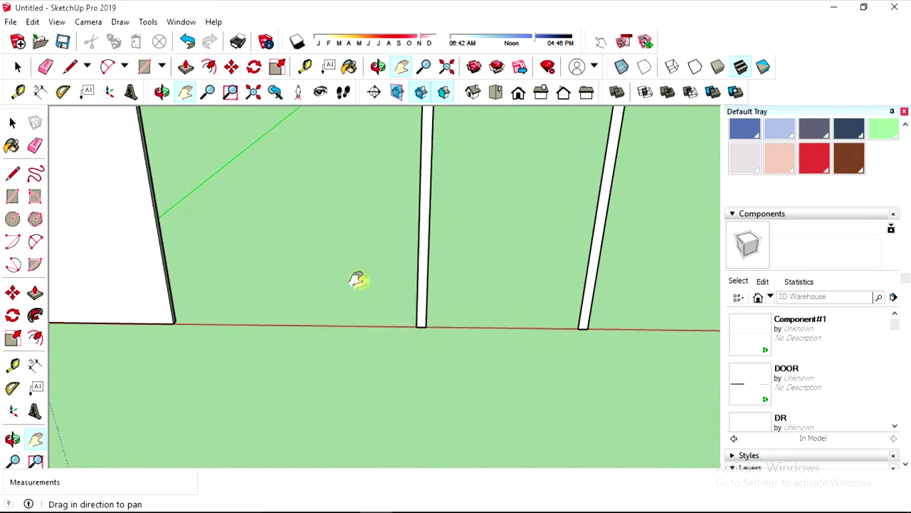
pyautogui.scroll(-3, 356, 280)
# Try Push/Pull extrusions on the frame face and undo them, keeping the frame flat
pyautogui.click(36, 293)
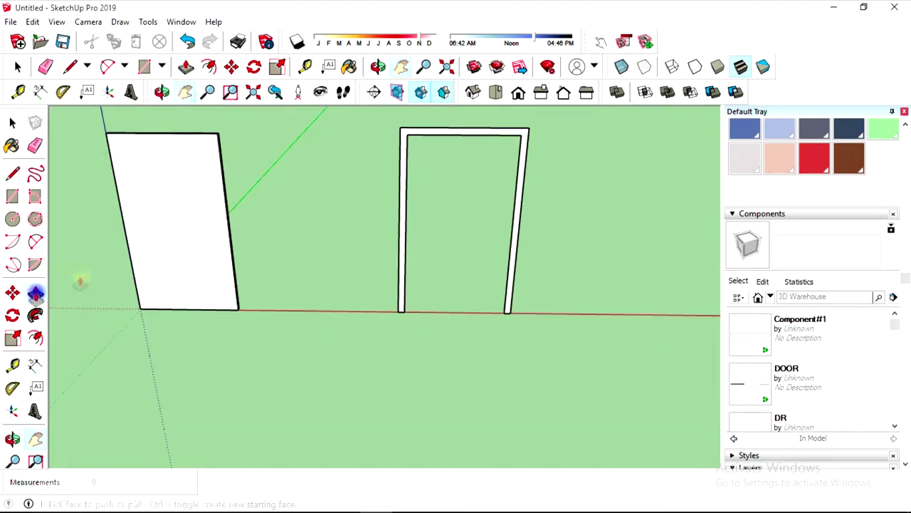
pyautogui.scroll(2, 517, 136)
pyautogui.click(521, 132)
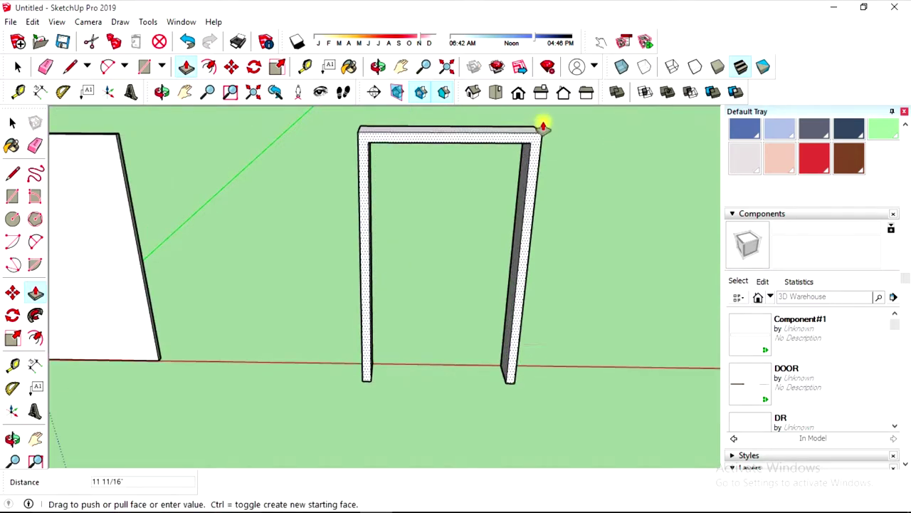
pyautogui.click(448, 146)
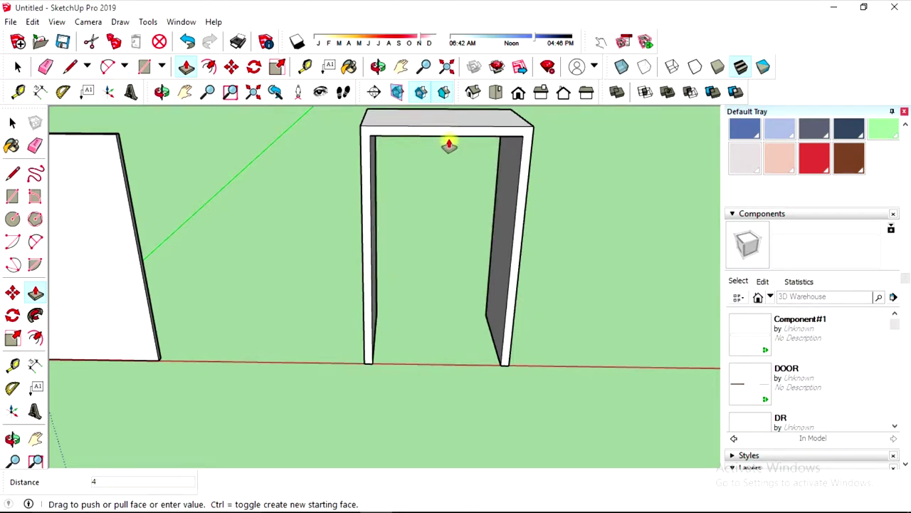
pyautogui.write("'")
pyautogui.hotkey('ctrl', 'z')
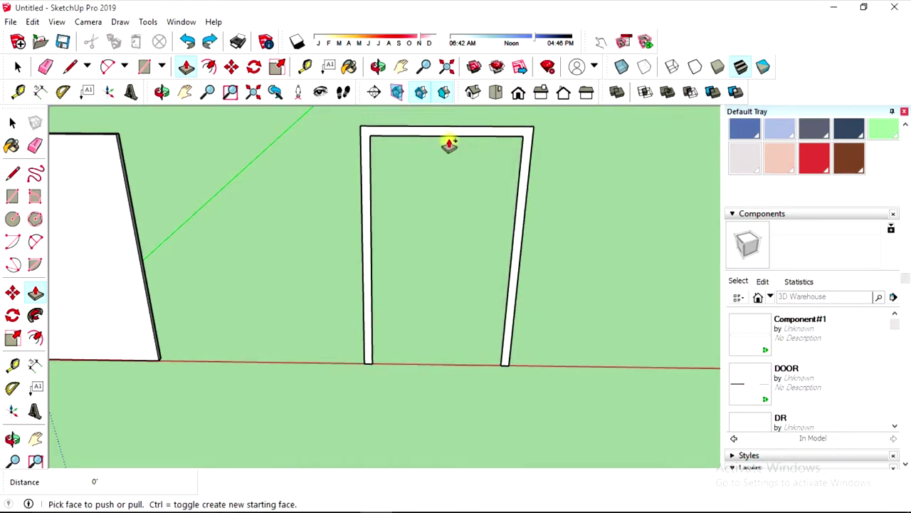
pyautogui.click(445, 139)
pyautogui.write('4')
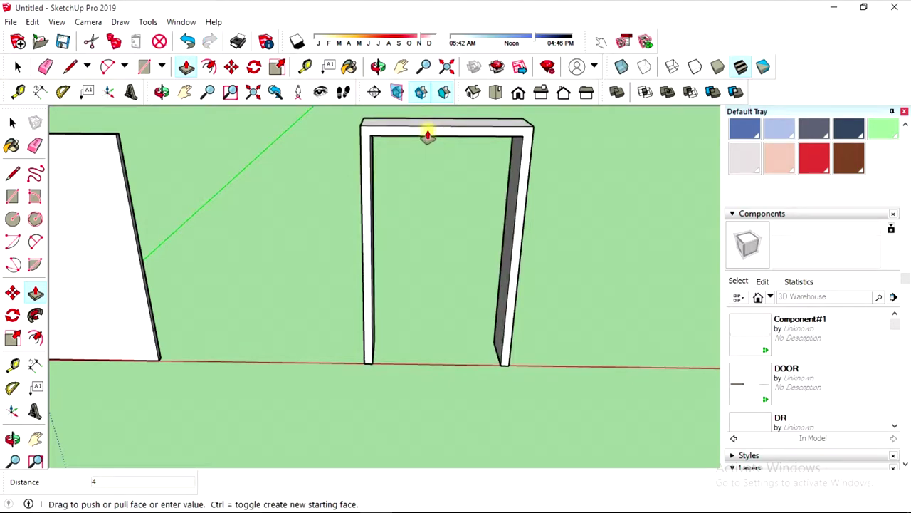
pyautogui.write("'")
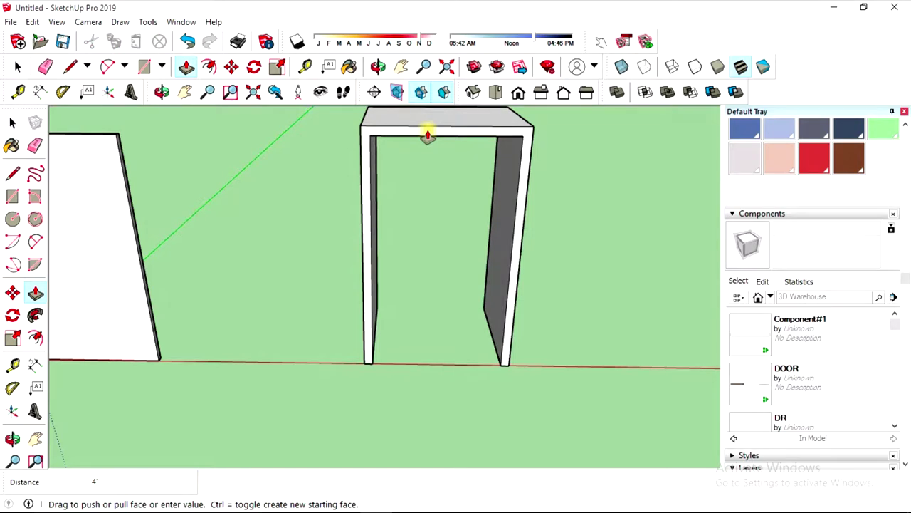
pyautogui.press('Escape')
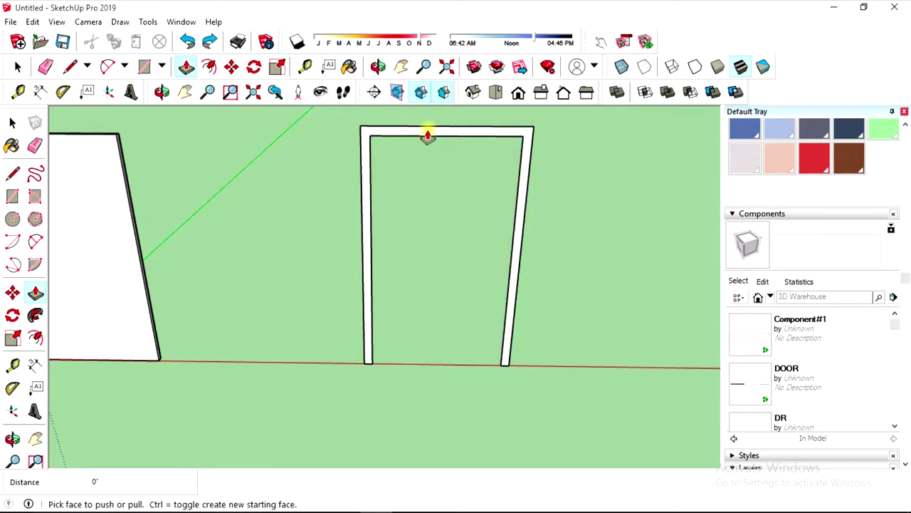
pyautogui.click(427, 135)
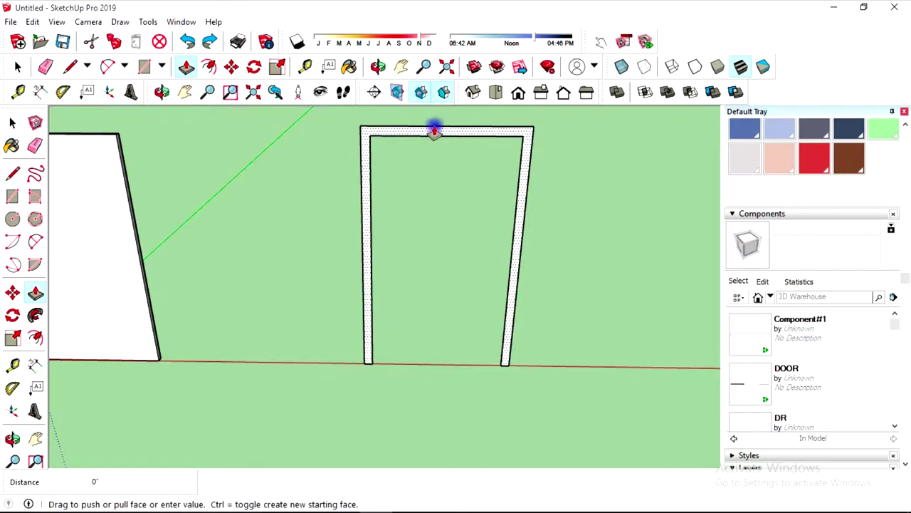
pyautogui.scroll(-2, 325, 128)
pyautogui.scroll(-2, 380, 224)
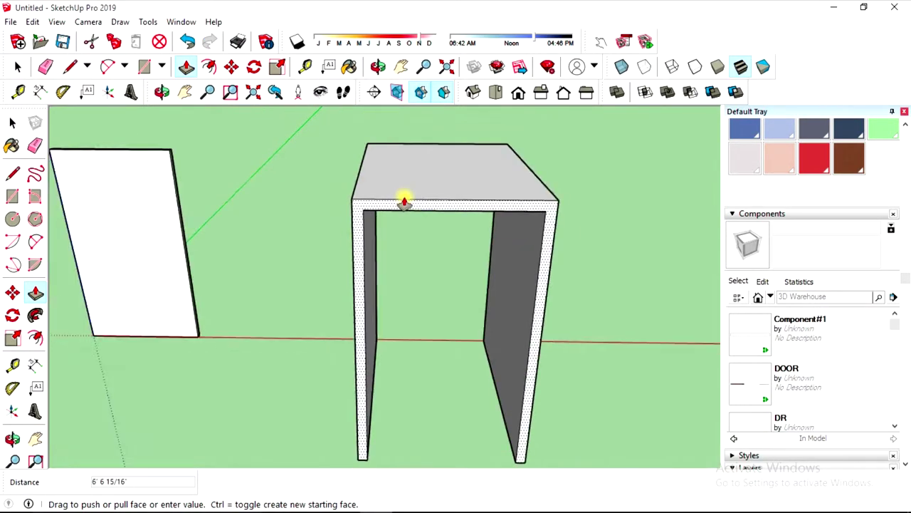
pyautogui.scroll(-2, 405, 197)
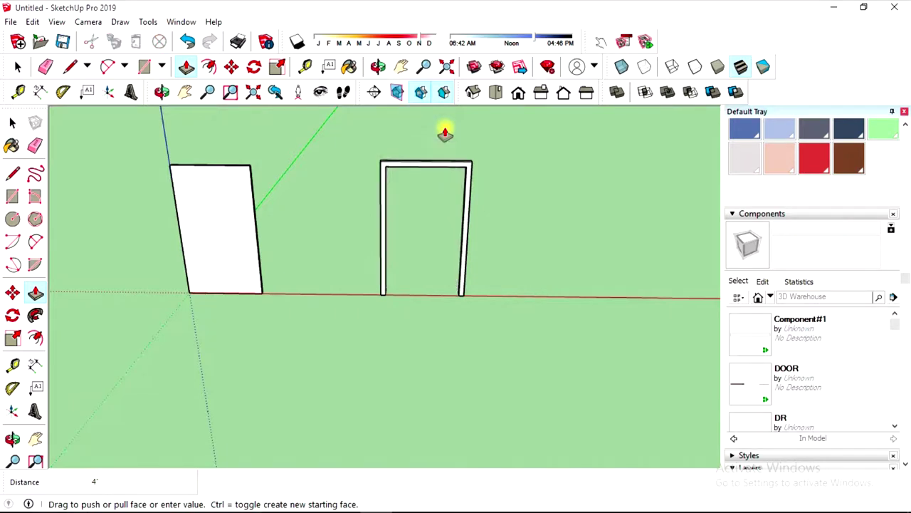
pyautogui.hotkey('ctrl', 'z')
# Crossing-select the whole door frame and choose Make Component
pyautogui.press('space')
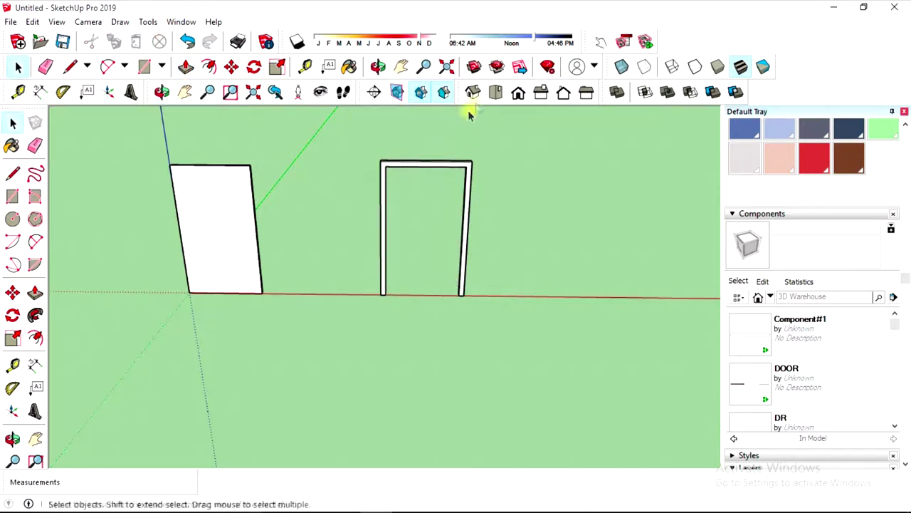
pyautogui.moveTo(497, 324); pyautogui.dragTo(351, 133)
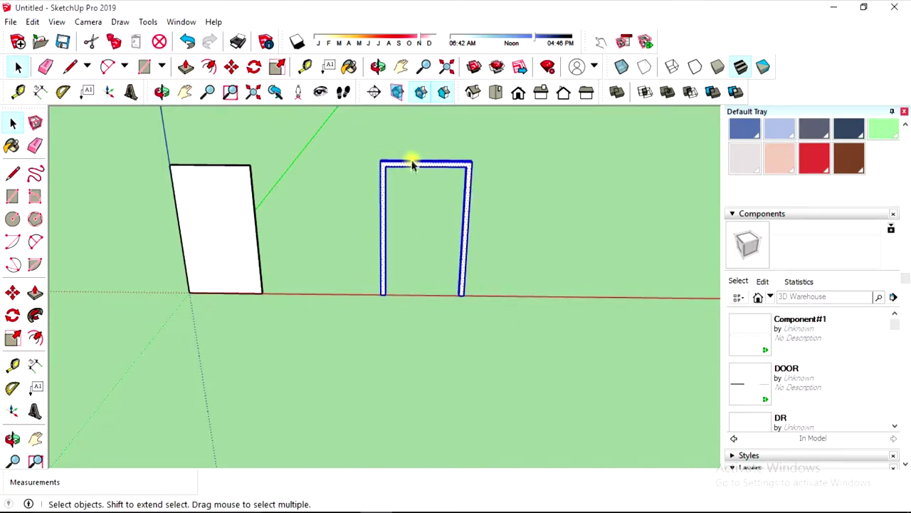
pyautogui.rightClick(413, 166)
pyautogui.click(464, 266)
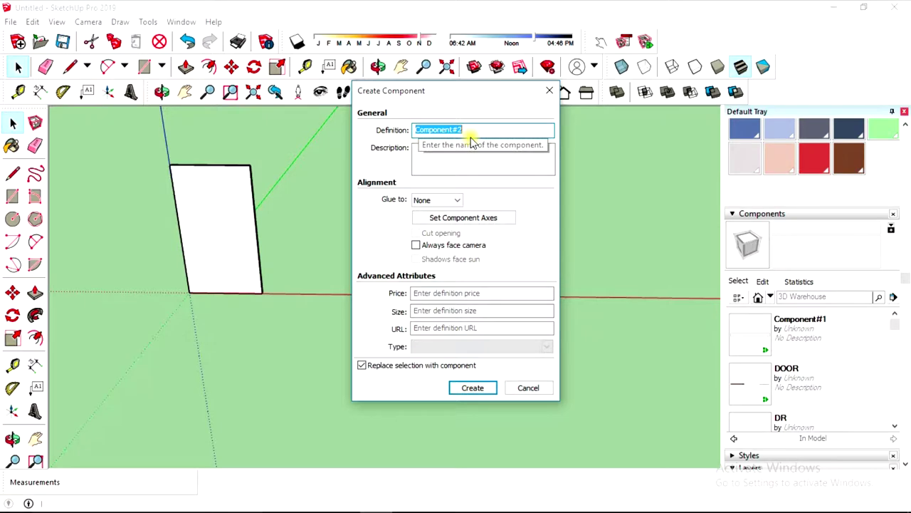
# Name the frame component FRAME, set Glue to Any, and create it
pyautogui.write('FRAME')
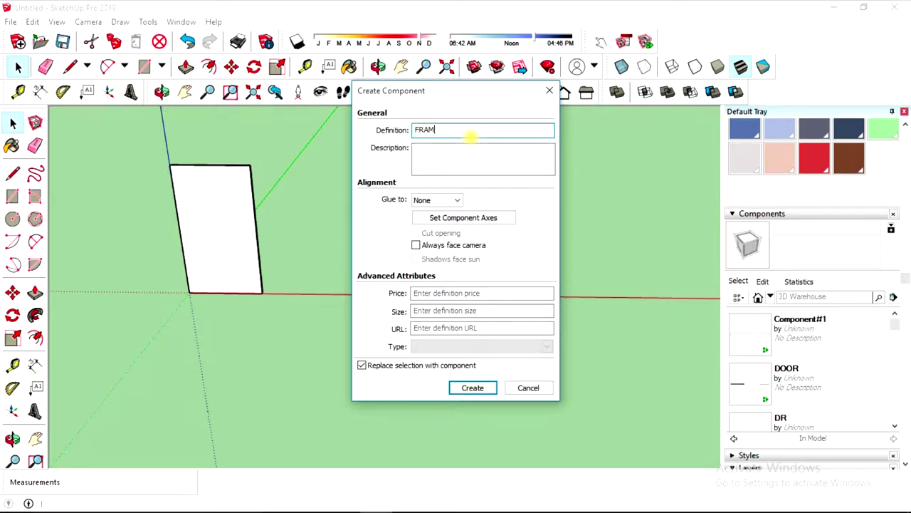
pyautogui.click(446, 200)
pyautogui.click(435, 217)
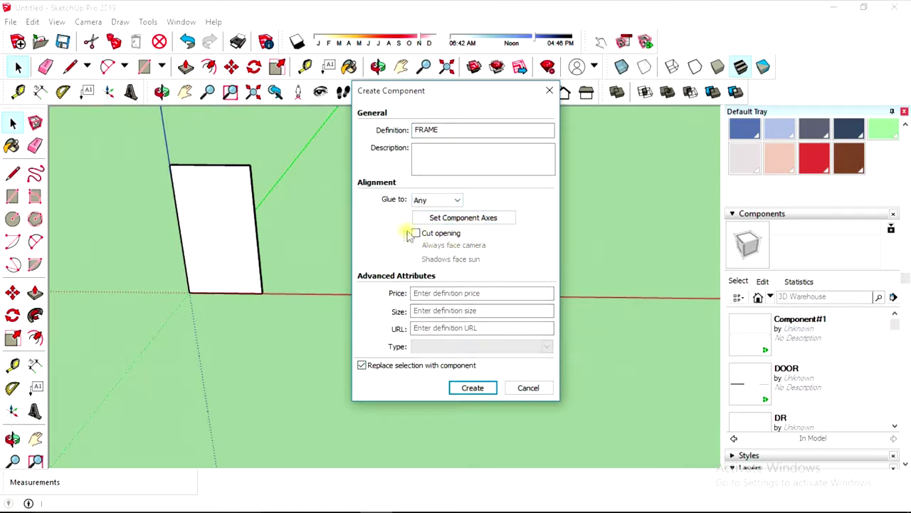
pyautogui.moveTo(438, 94); pyautogui.dragTo(422, 94)
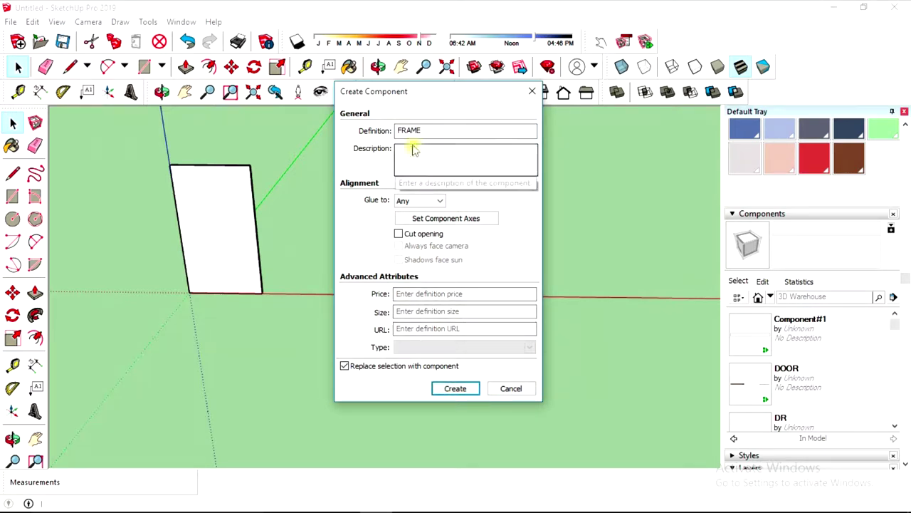
pyautogui.click(461, 388)
# Confirm replacing the FRAME definition and select the door leaf
pyautogui.click(458, 284)
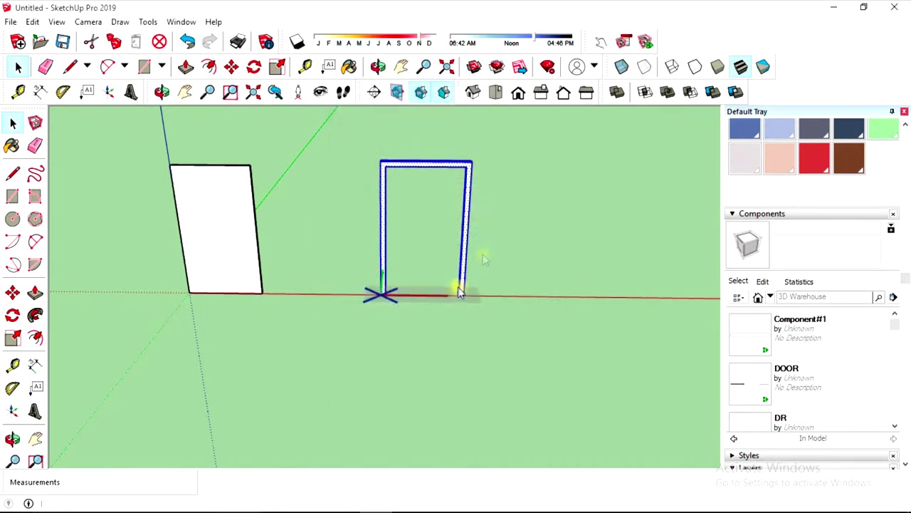
pyautogui.click(510, 278)
pyautogui.click(214, 203)
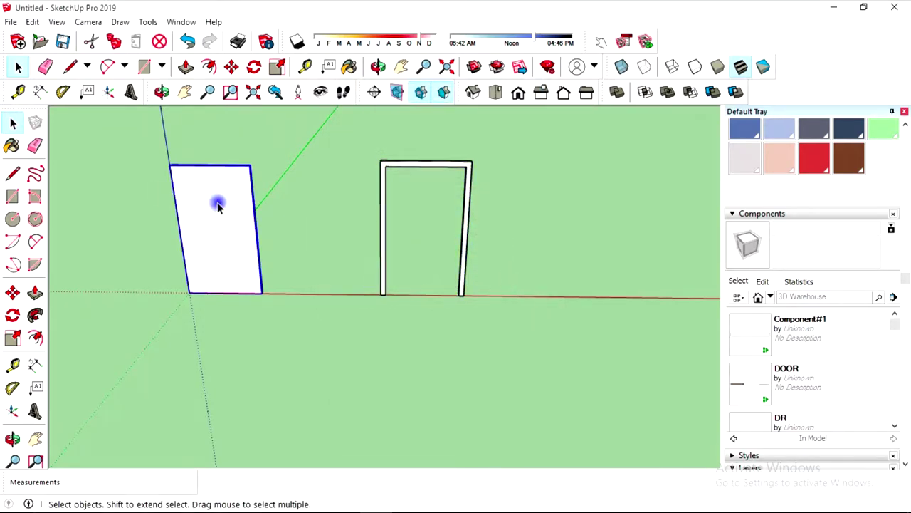
pyautogui.click(399, 164)
pyautogui.scroll(-2, 490, 244)
pyautogui.click(301, 244)
pyautogui.scroll(2, 356, 262)
pyautogui.scroll(1, 291, 269)
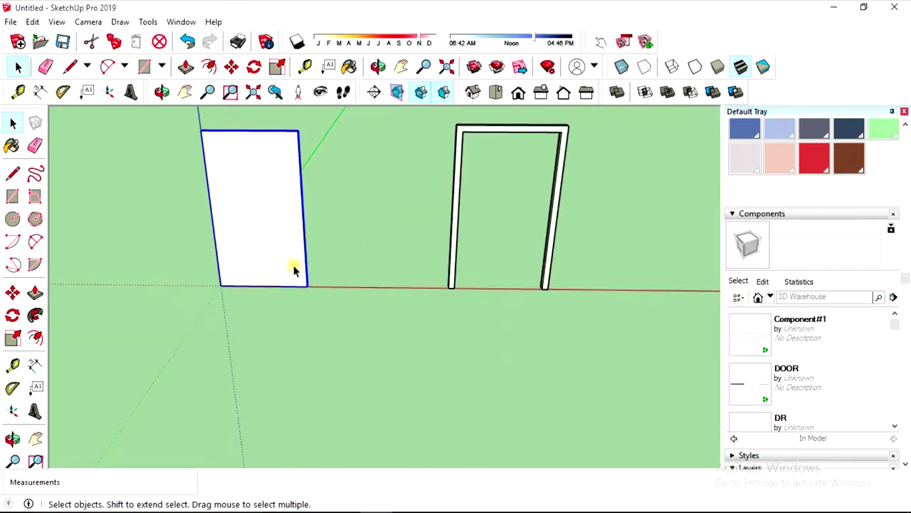
# Move the door leaf by its corner into the frame's corner
pyautogui.press('m')
pyautogui.scroll(2, 313, 296)
pyautogui.scroll(1, 310, 288)
pyautogui.click(302, 287)
pyautogui.scroll(2, 598, 285)
pyautogui.moveTo(584, 299)
pyautogui.mouseDown(button='middle')
pyautogui.moveTo(641, 295)
pyautogui.moveTo(565, 263)
pyautogui.mouseUp(button='middle')
pyautogui.scroll(2, 565, 263)
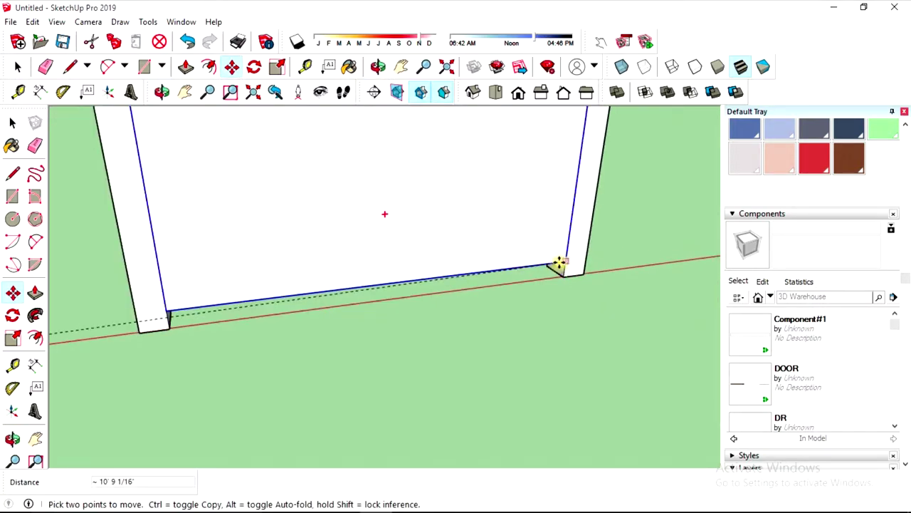
pyautogui.scroll(2, 553, 270)
pyautogui.scroll(2, 559, 272)
pyautogui.click(562, 271)
pyautogui.scroll(-2, 559, 276)
pyautogui.scroll(-2, 561, 279)
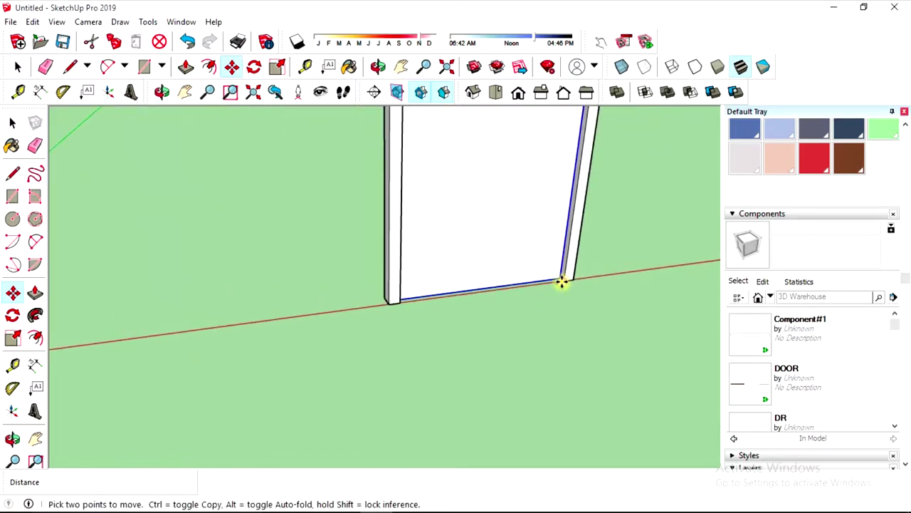
# Orbit and pan so the assembled door faces the camera
pyautogui.press('space')
pyautogui.scroll(-3, 651, 207)
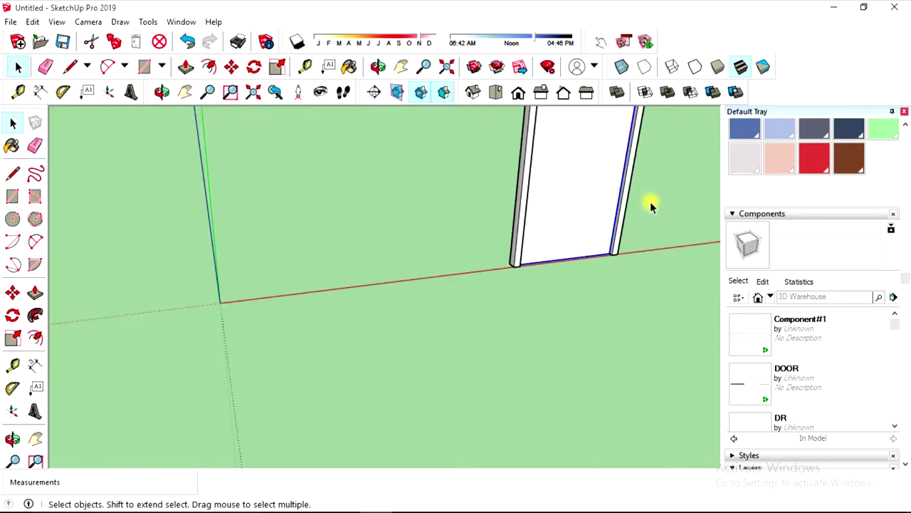
pyautogui.click(185, 92)
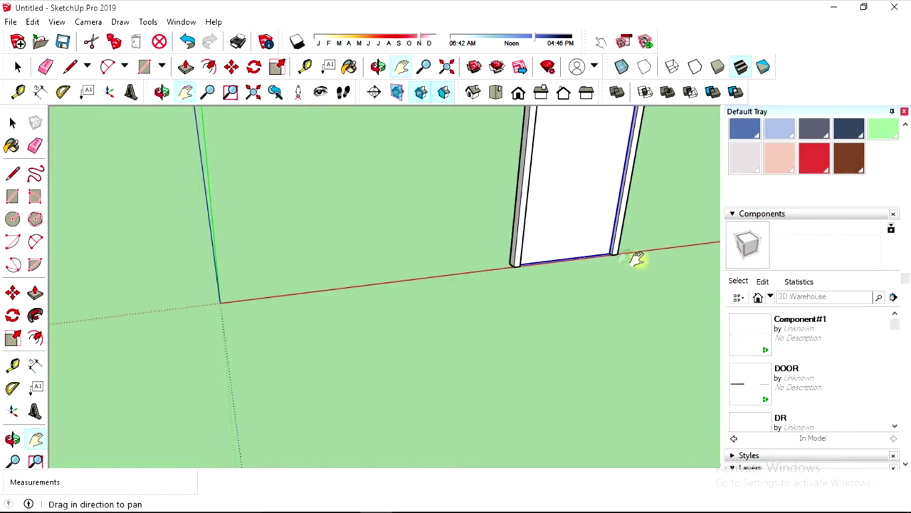
pyautogui.moveTo(638, 258); pyautogui.dragTo(483, 273, button='middle')
pyautogui.scroll(-3, 557, 249)
pyautogui.moveTo(564, 203); pyautogui.dragTo(519, 214)
pyautogui.moveTo(519, 214)
pyautogui.keyDown('shift'); pyautogui.mouseDown(button='middle')
pyautogui.moveTo(565, 210)
pyautogui.moveTo(417, 255)
pyautogui.moveTo(482, 270)
pyautogui.mouseUp(button='middle'); pyautogui.keyUp('shift')
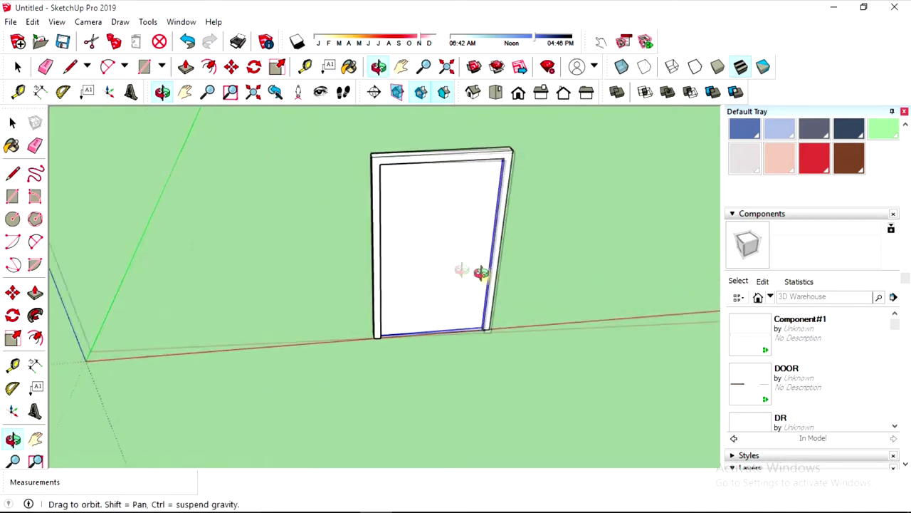
pyautogui.press('space')
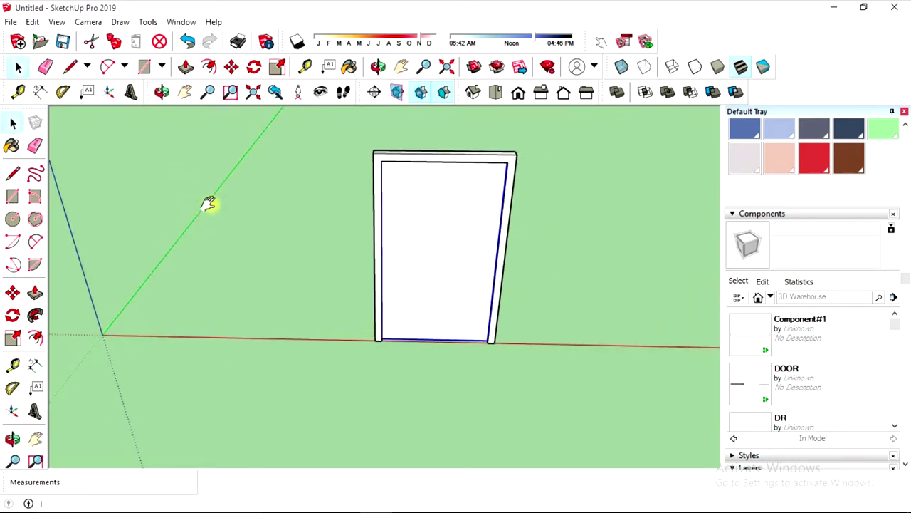
# Make the frame and leaf one DR component glued to Any, replacing the old DR
pyautogui.moveTo(546, 380); pyautogui.dragTo(347, 129)
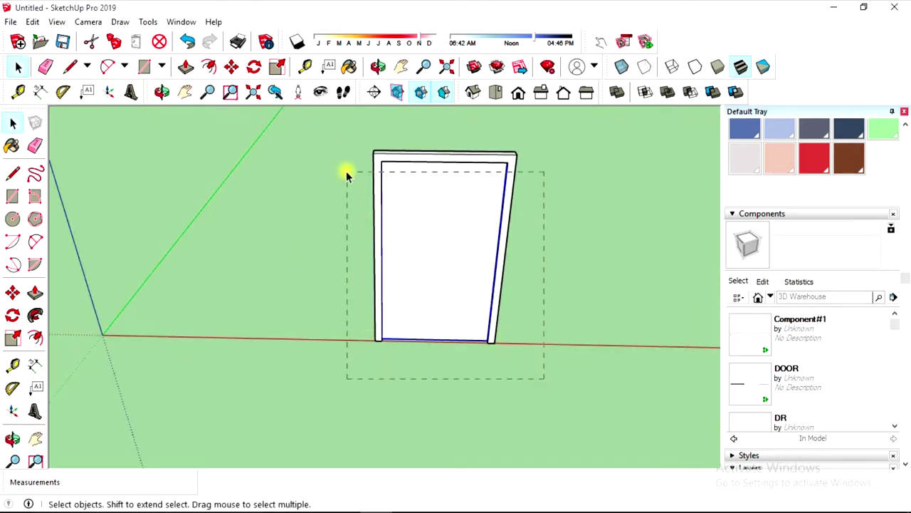
pyautogui.rightClick(411, 191)
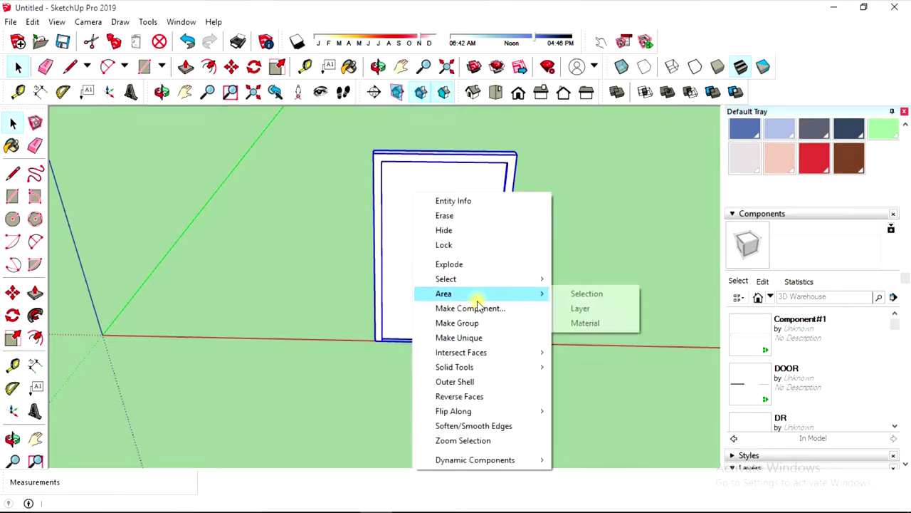
pyautogui.click(479, 311)
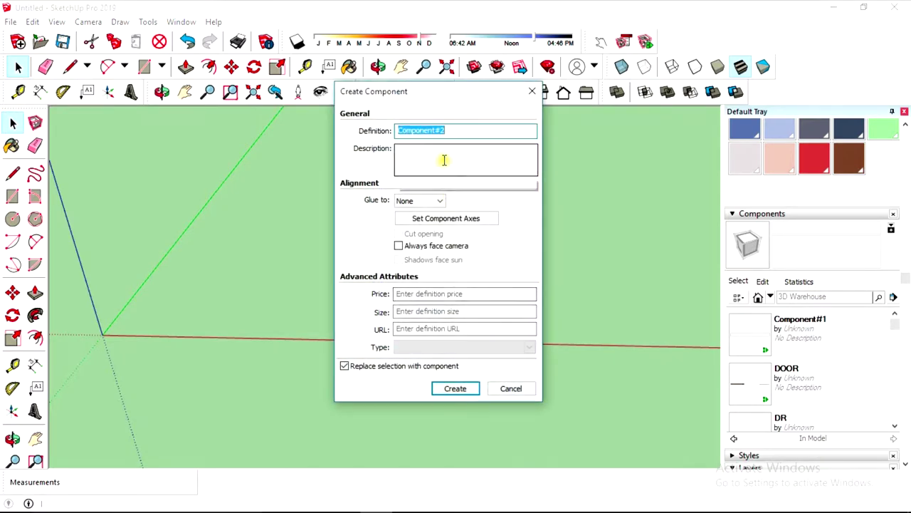
pyautogui.write('DR')
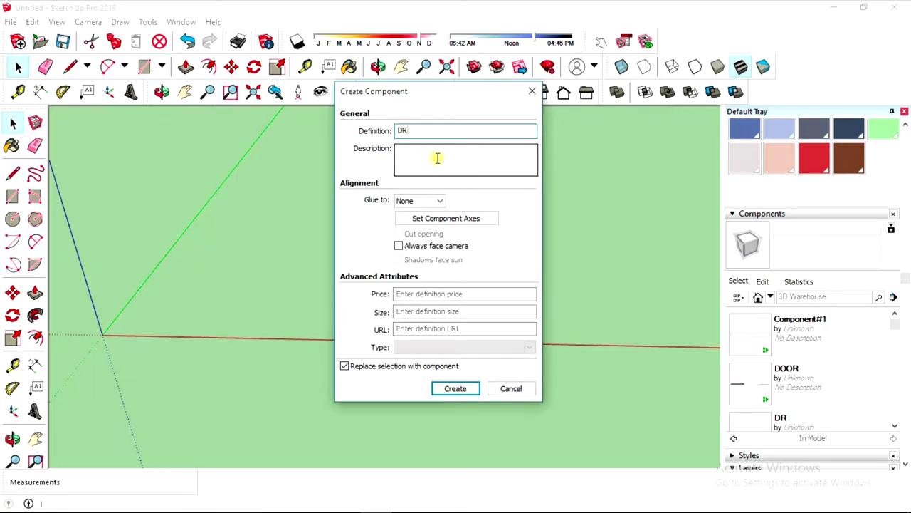
pyautogui.click(432, 201)
pyautogui.click(420, 219)
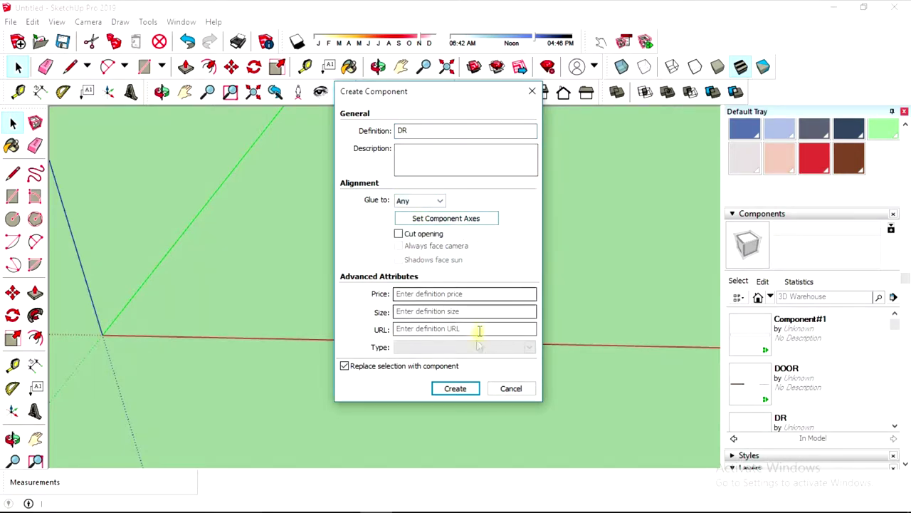
pyautogui.click(459, 389)
pyautogui.click(447, 288)
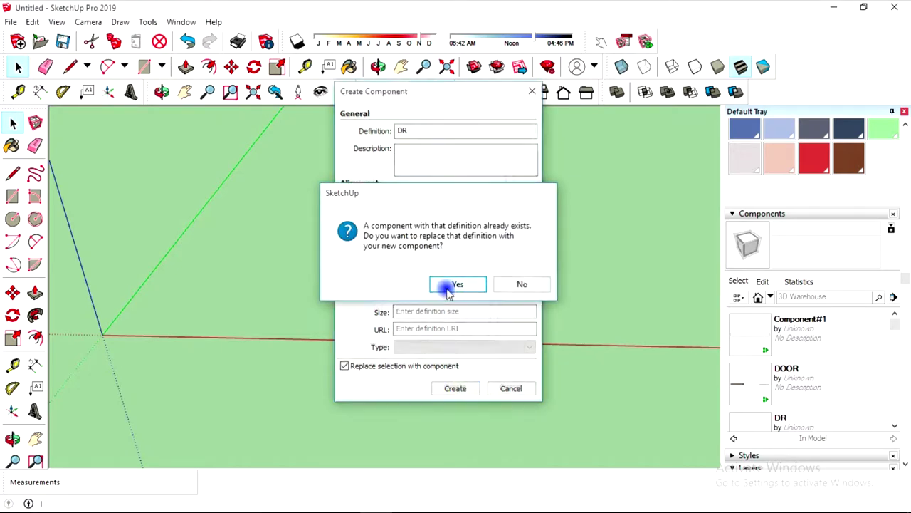
pyautogui.moveTo(299, 295); pyautogui.dragTo(351, 278, button='middle')
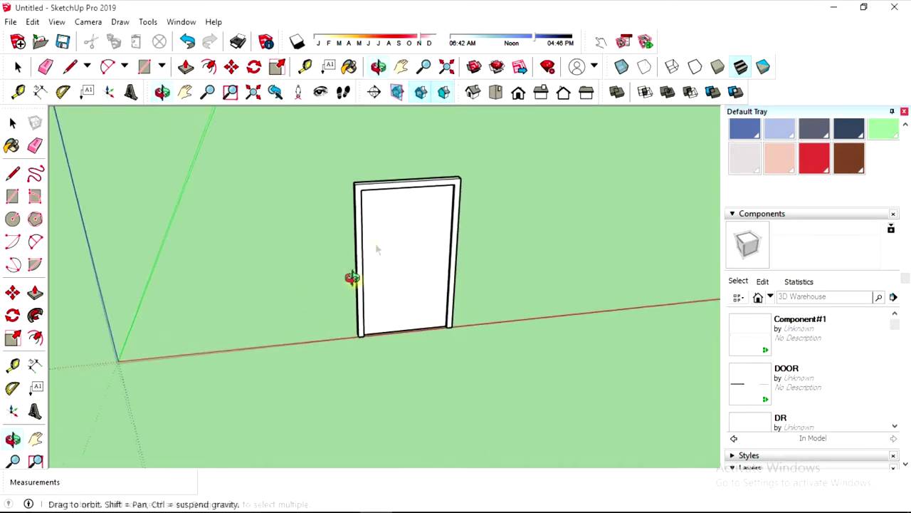
pyautogui.click(427, 217)
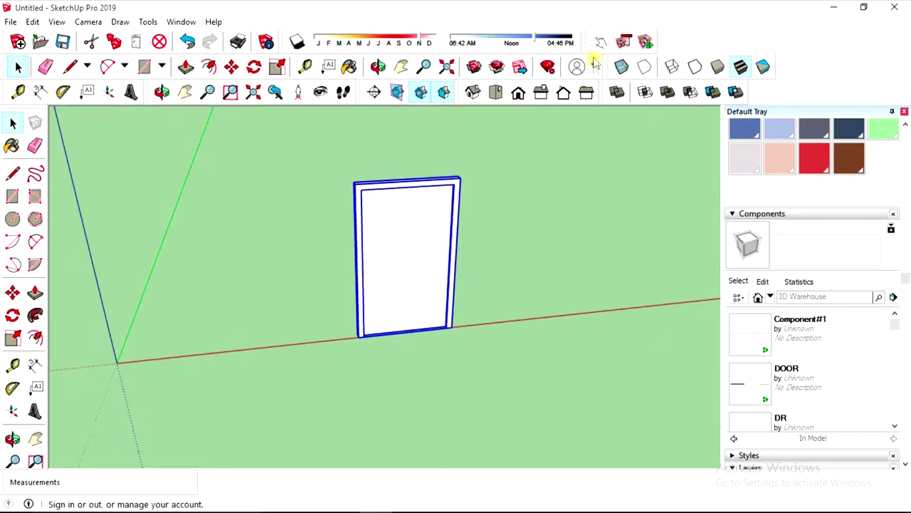
# Open Component Attributes for the door and add a Name attribute to DR
pyautogui.click(646, 43)
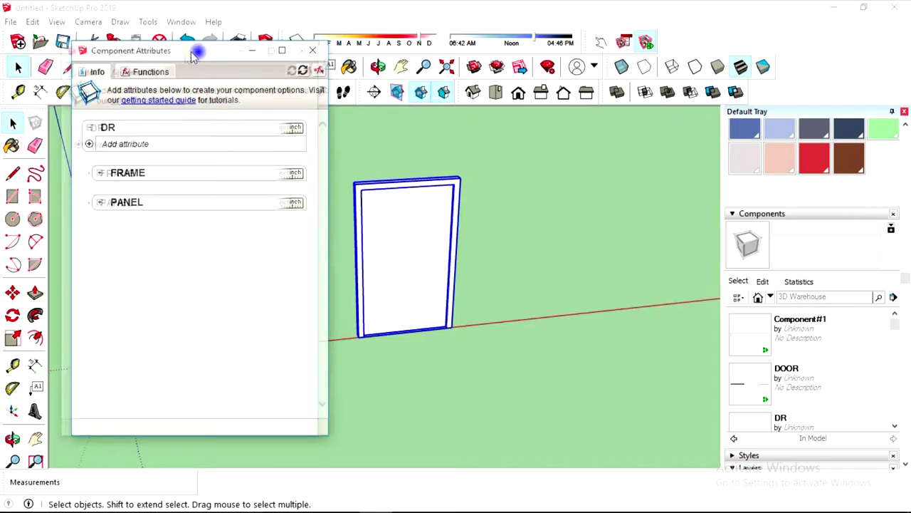
pyautogui.moveTo(198, 53); pyautogui.dragTo(172, 59)
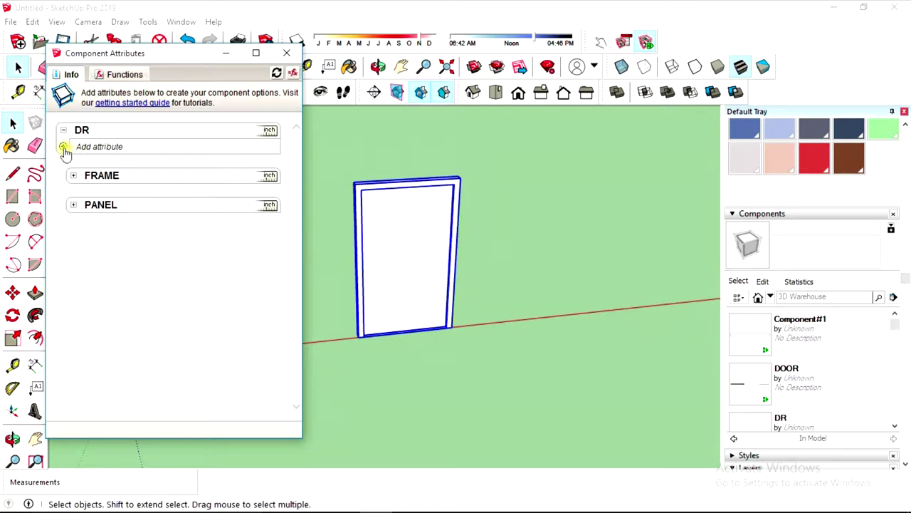
pyautogui.click(63, 148)
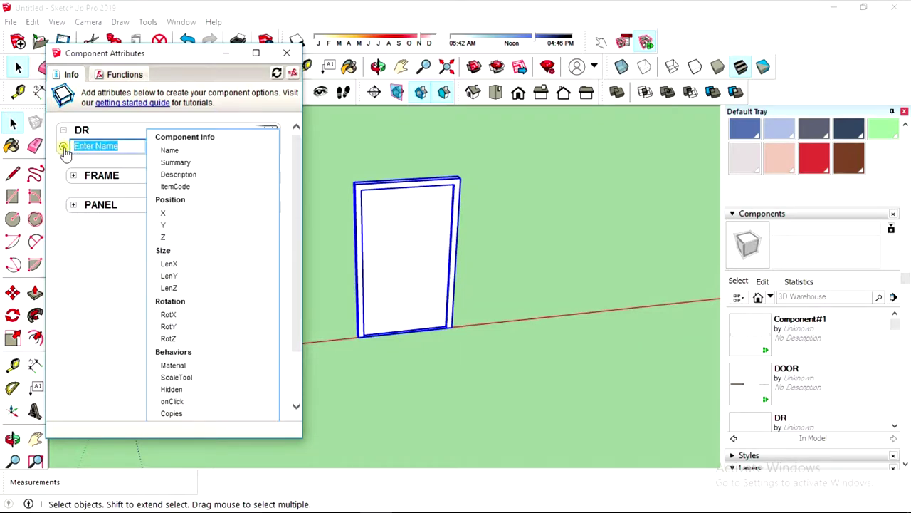
pyautogui.click(169, 150)
pyautogui.click(63, 164)
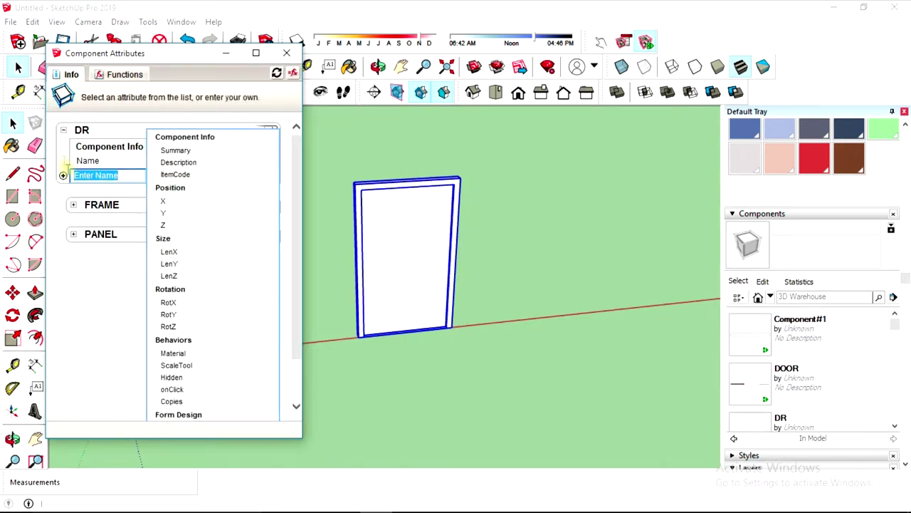
pyautogui.click(539, 236)
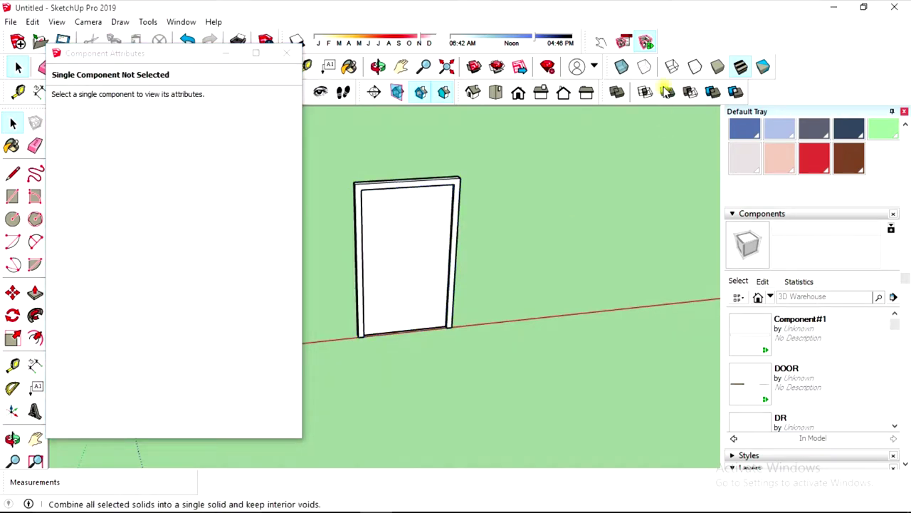
pyautogui.click(442, 219)
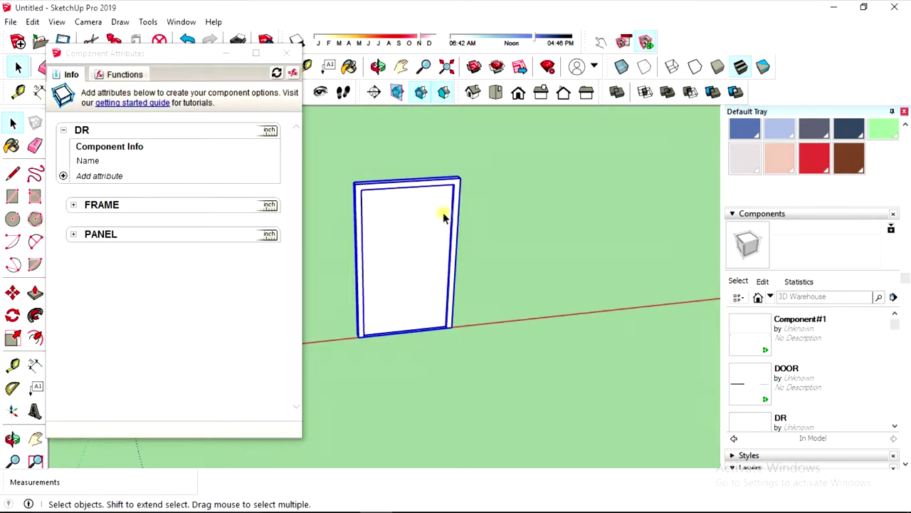
pyautogui.click(73, 235)
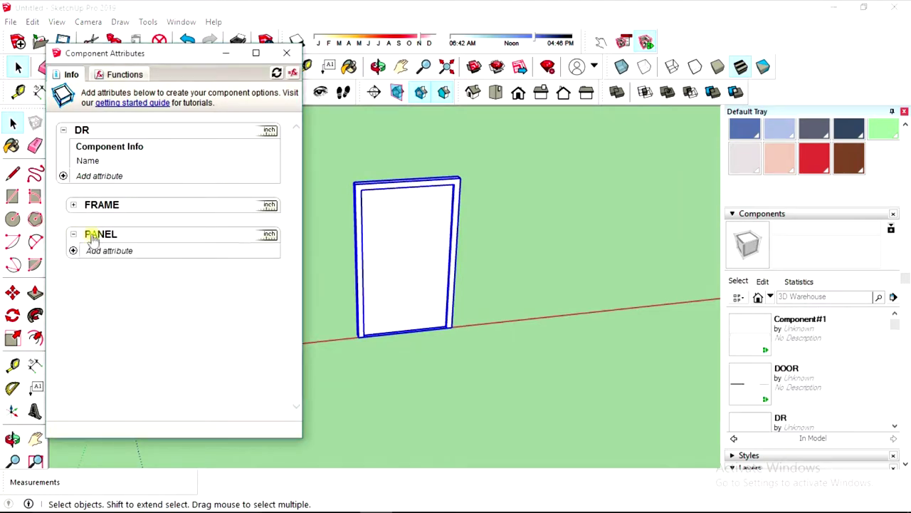
# Give PANEL an onClick attribute ANIMATE("ROTZ",10,20,45,90,0) and close Component Attributes
pyautogui.click(73, 249)
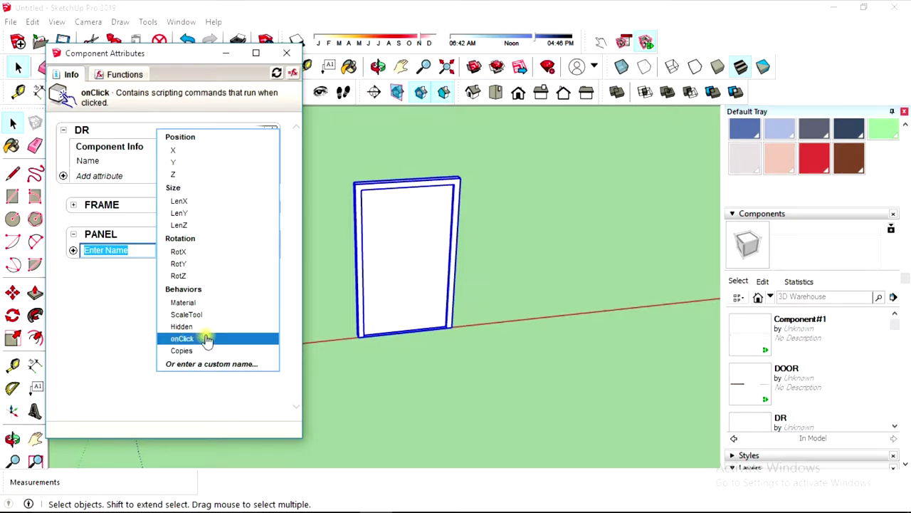
pyautogui.click(197, 341)
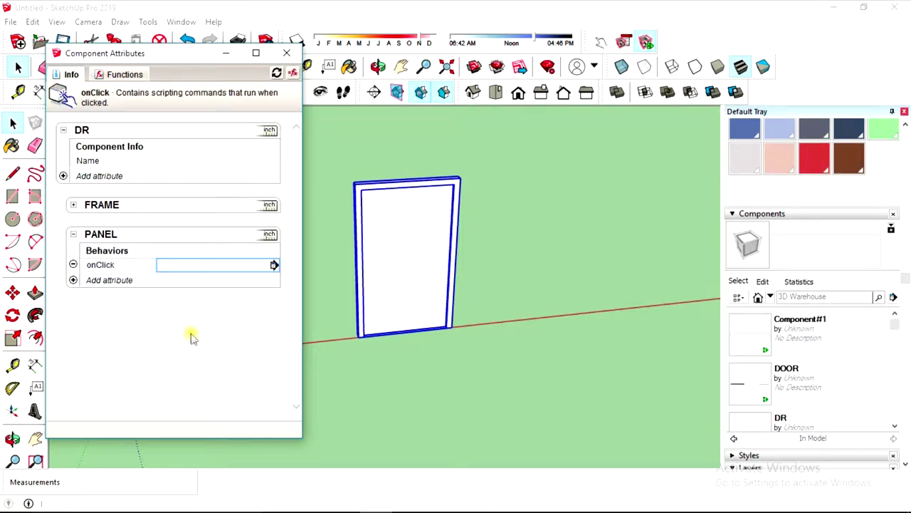
pyautogui.click(166, 265)
pyautogui.write('ANIMATE("ROTZ')
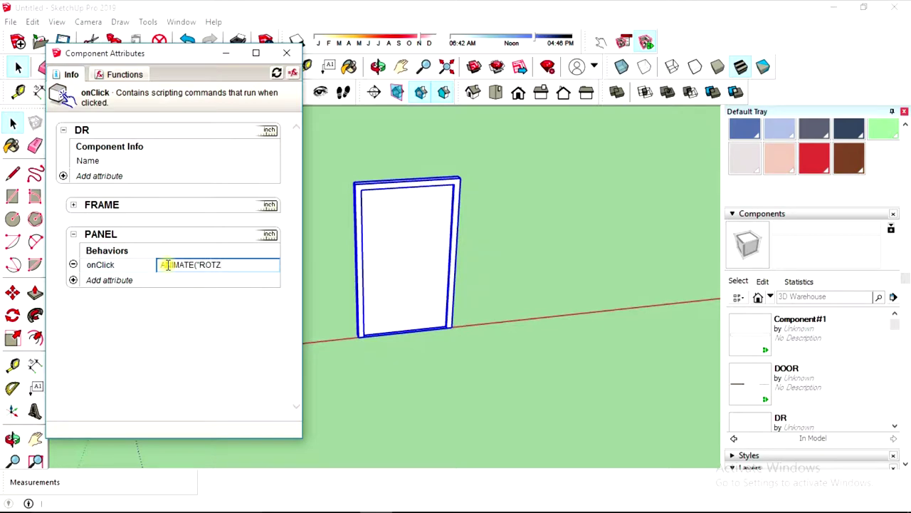
pyautogui.click(167, 265)
pyautogui.write(')')
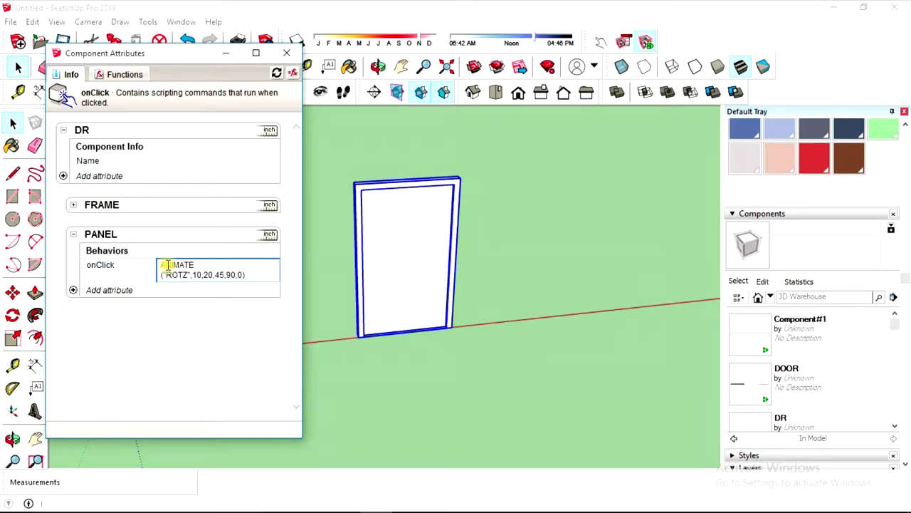
pyautogui.press('Return')
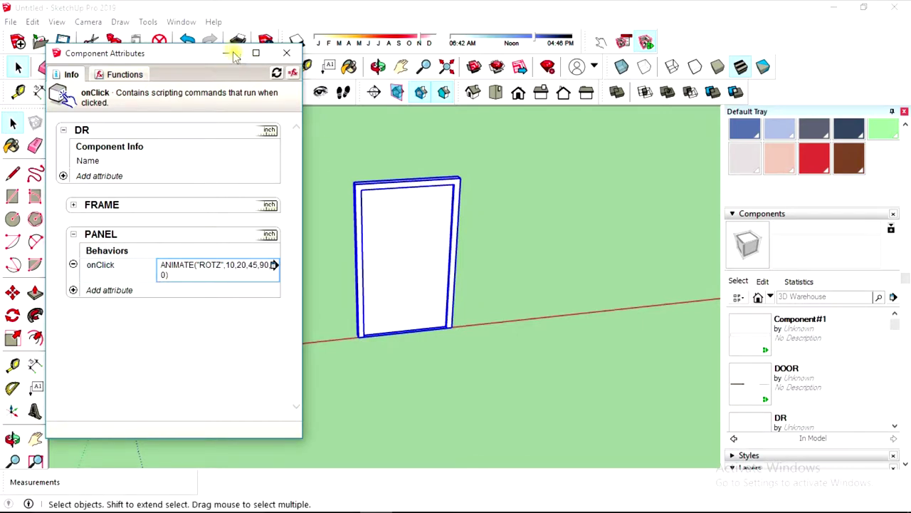
pyautogui.click(286, 52)
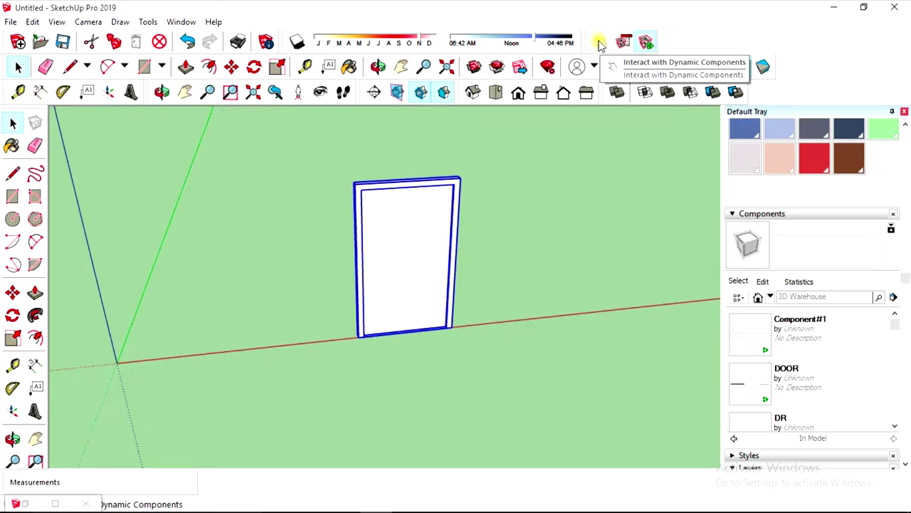
# With the Interact tool, click the door panel repeatedly to swing it open and closed
pyautogui.click(601, 44)
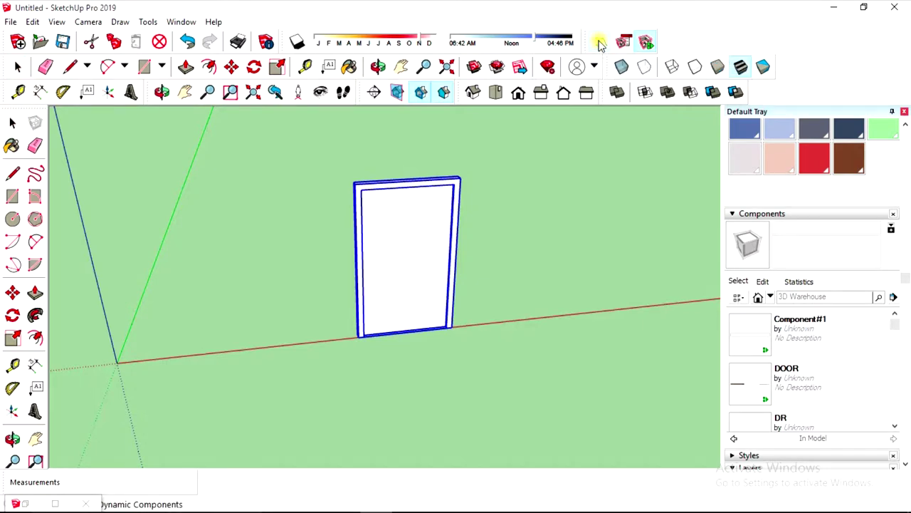
pyautogui.click(436, 261)
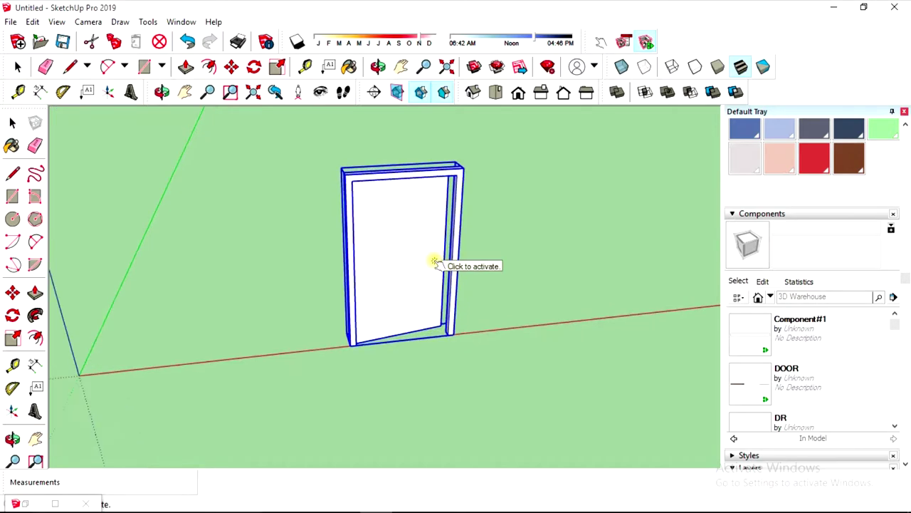
pyautogui.click(435, 261)
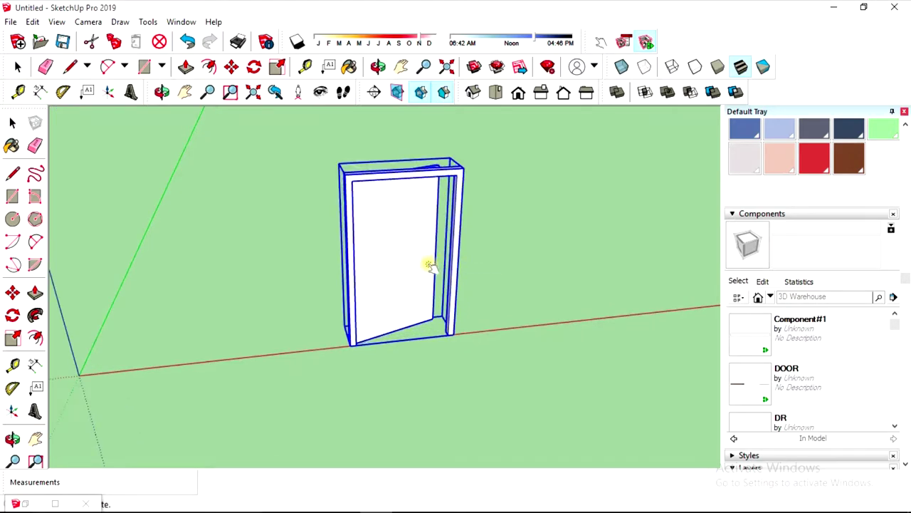
pyautogui.click(427, 264)
pyautogui.moveTo(393, 259)
pyautogui.mouseDown(button='middle')
pyautogui.moveTo(407, 248)
pyautogui.moveTo(374, 249)
pyautogui.moveTo(429, 315)
pyautogui.moveTo(470, 284)
pyautogui.mouseUp(button='middle')
pyautogui.click(406, 246)
pyautogui.click(358, 235)
pyautogui.click(407, 264)
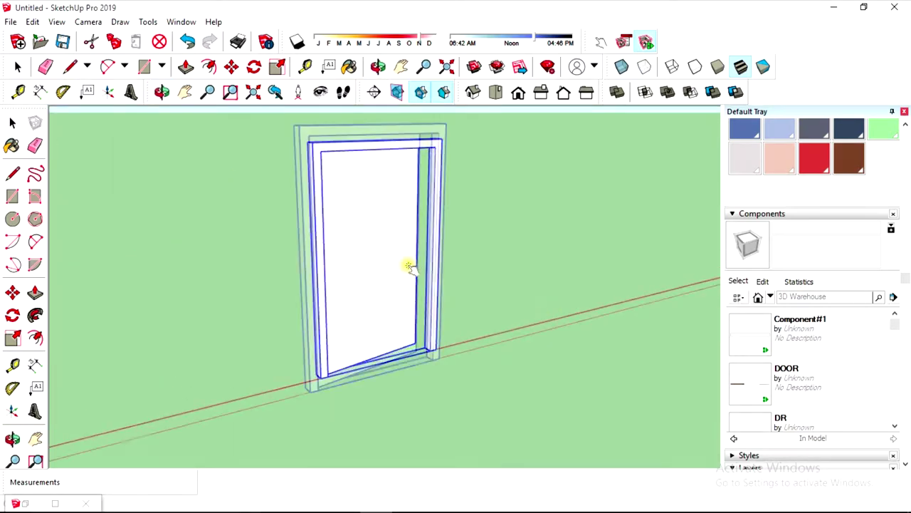
pyautogui.moveTo(405, 264); pyautogui.dragTo(406, 266, button='middle')
# Delete the tested door from the model
pyautogui.press('space')
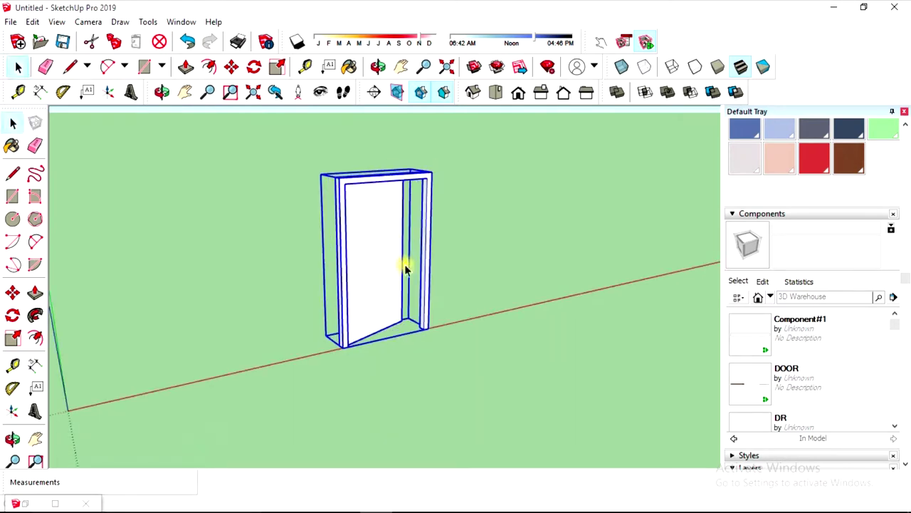
pyautogui.scroll(-3, 413, 299)
pyautogui.moveTo(421, 320)
pyautogui.mouseDown(button='middle')
pyautogui.moveTo(413, 335)
pyautogui.moveTo(445, 337)
pyautogui.mouseUp(button='middle')
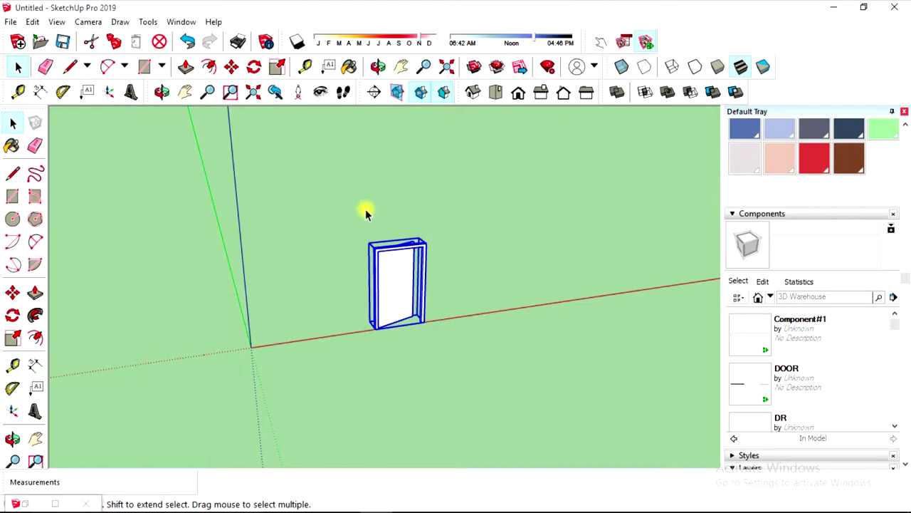
pyautogui.press('Delete')
# Draw an upright rectangle starting at the axes origin
pyautogui.click(13, 196)
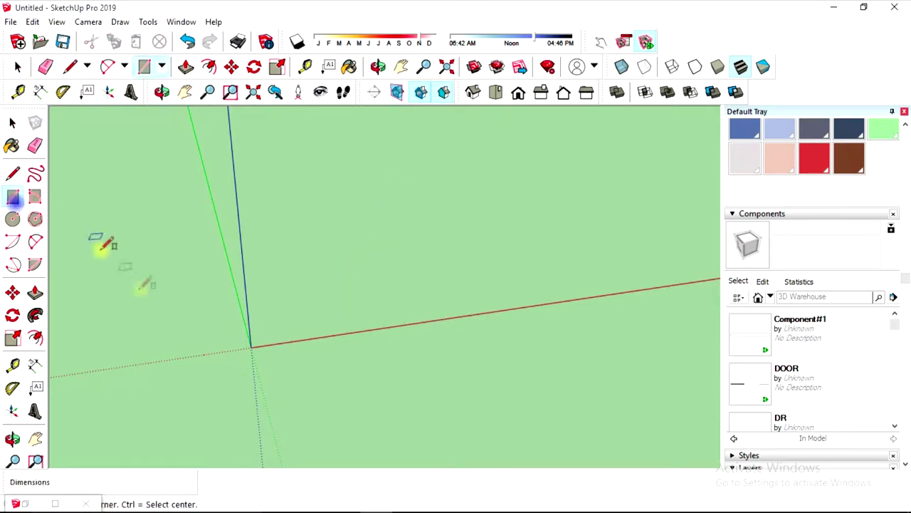
pyautogui.click(250, 346)
pyautogui.write("2',7'")
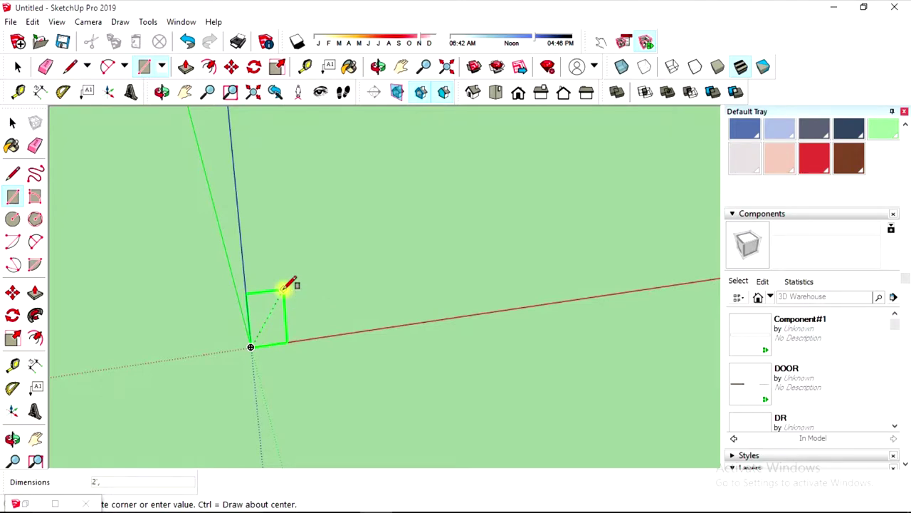
pyautogui.press('space')
pyautogui.moveTo(327, 348); pyautogui.dragTo(268, 350, button='middle')
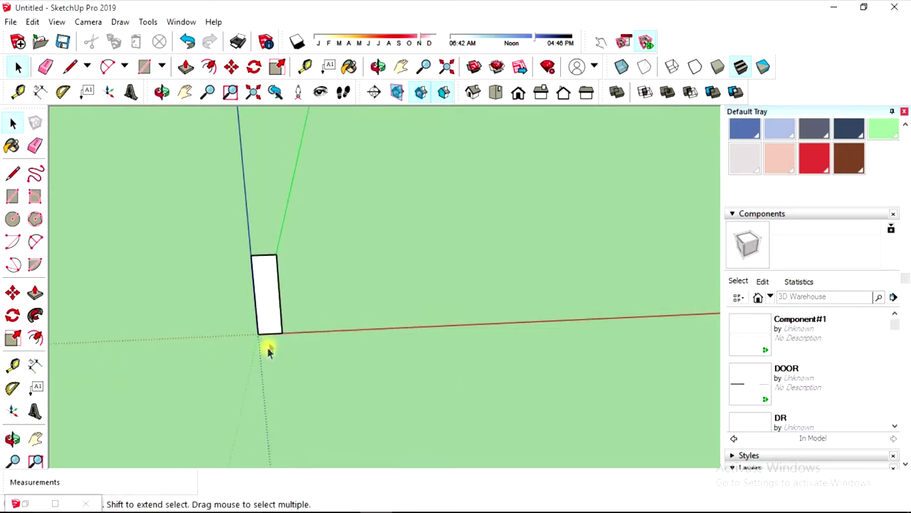
# Copy the rectangle along the red axis using Move with Ctrl
pyautogui.moveTo(297, 364); pyautogui.dragTo(238, 205)
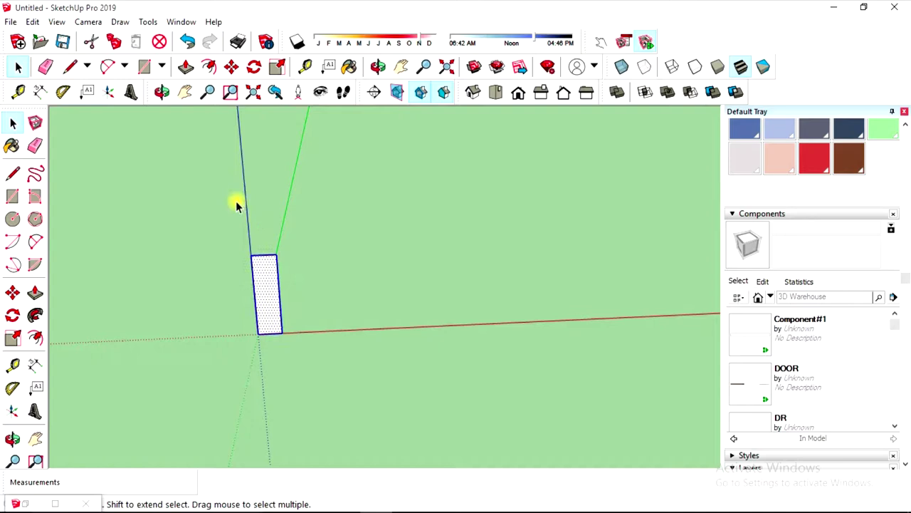
pyautogui.press('m')
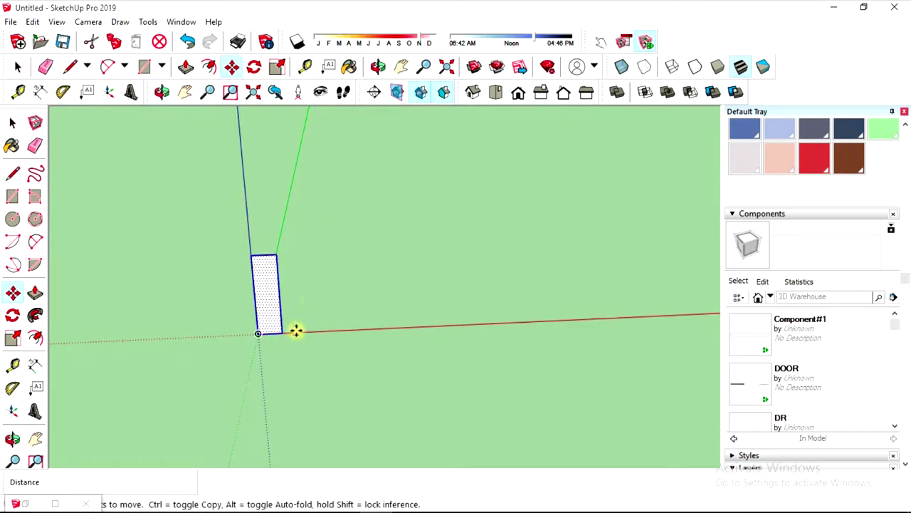
pyautogui.click(282, 331)
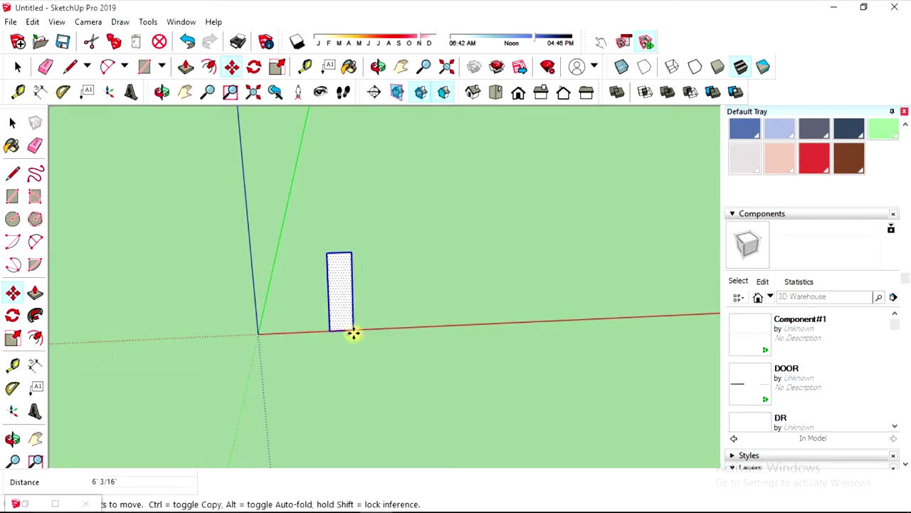
pyautogui.press('ctrl')
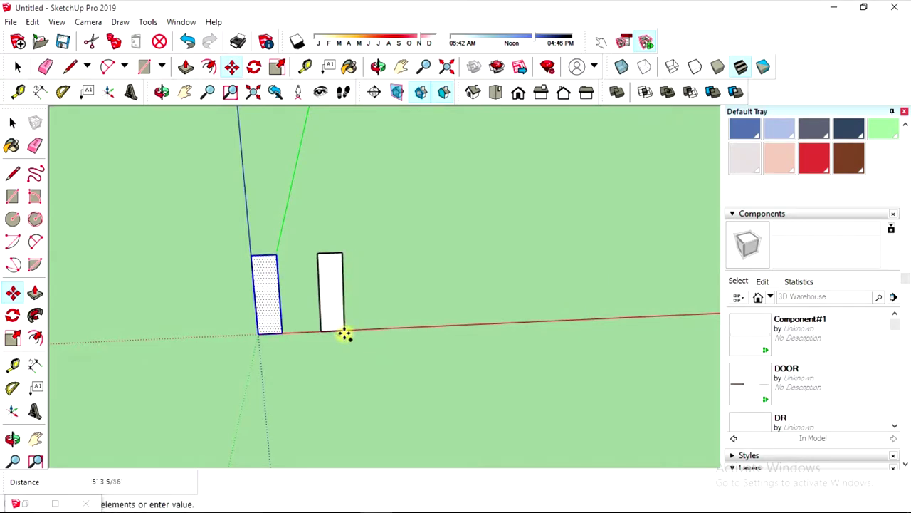
pyautogui.click(340, 333)
pyautogui.press('space')
pyautogui.click(354, 346)
pyautogui.moveTo(354, 346); pyautogui.dragTo(311, 400, button='middle')
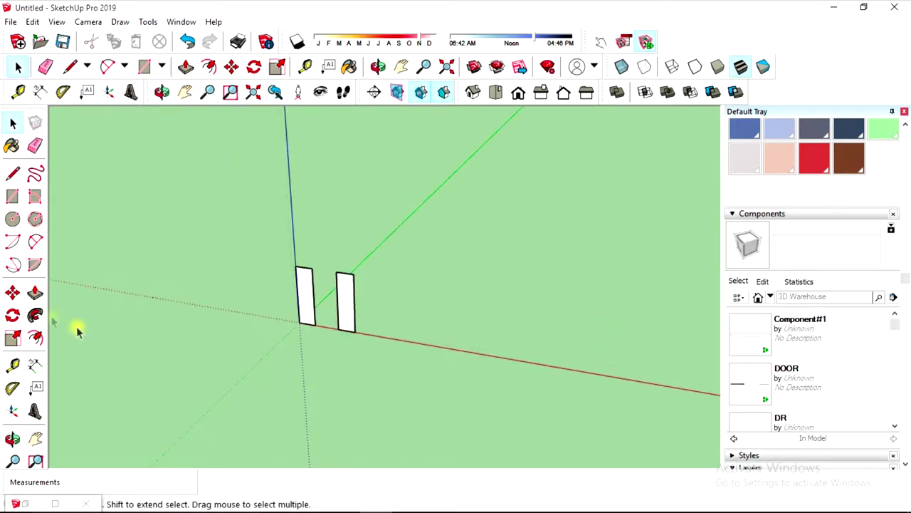
pyautogui.click(35, 293)
pyautogui.scroll(1, 246, 305)
pyautogui.scroll(1, 247, 304)
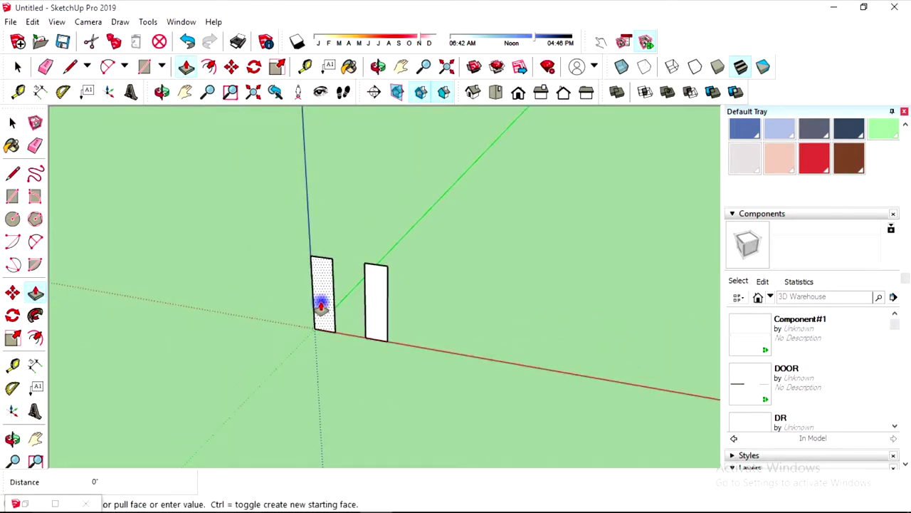
# Push/Pull the left rectangle to a 2' thickness
pyautogui.click(320, 304)
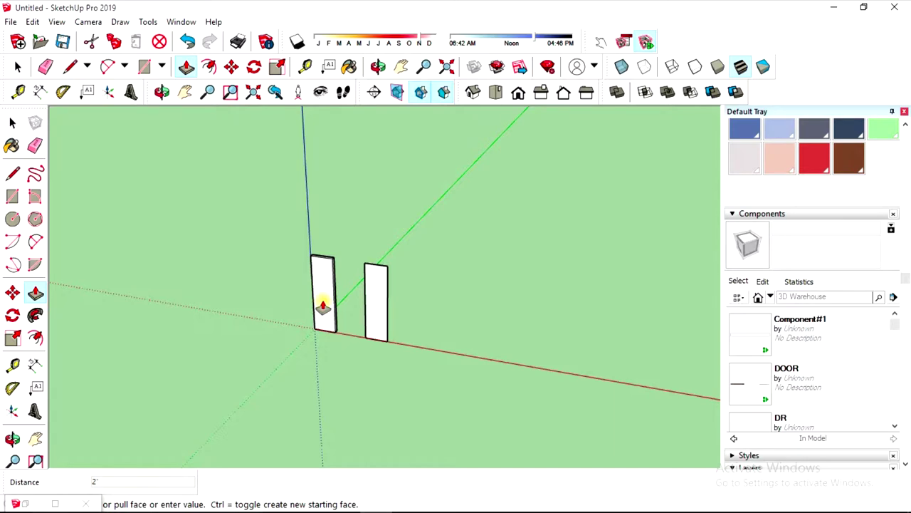
pyautogui.press('Return')
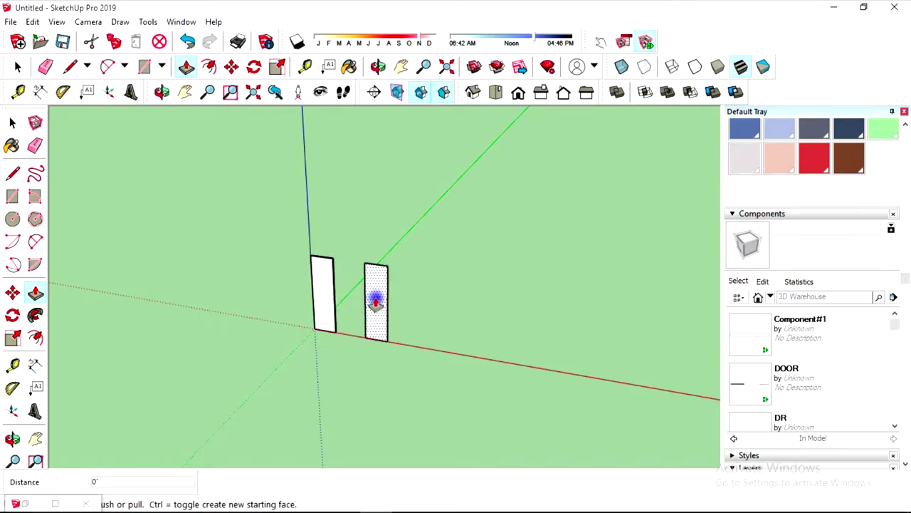
pyautogui.press('space')
pyautogui.scroll(2, 354, 354)
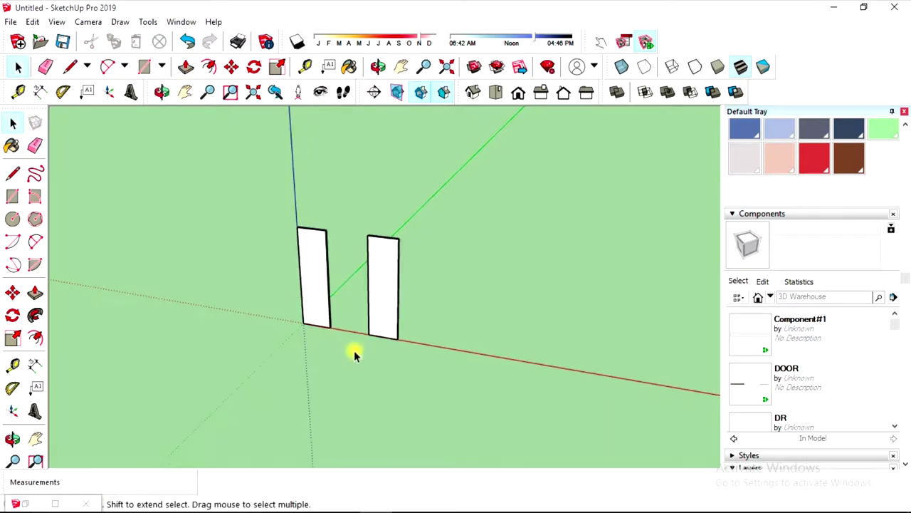
# Make the left panel component P1, glued to Any, replacing the existing P1
pyautogui.moveTo(337, 345); pyautogui.dragTo(255, 187)
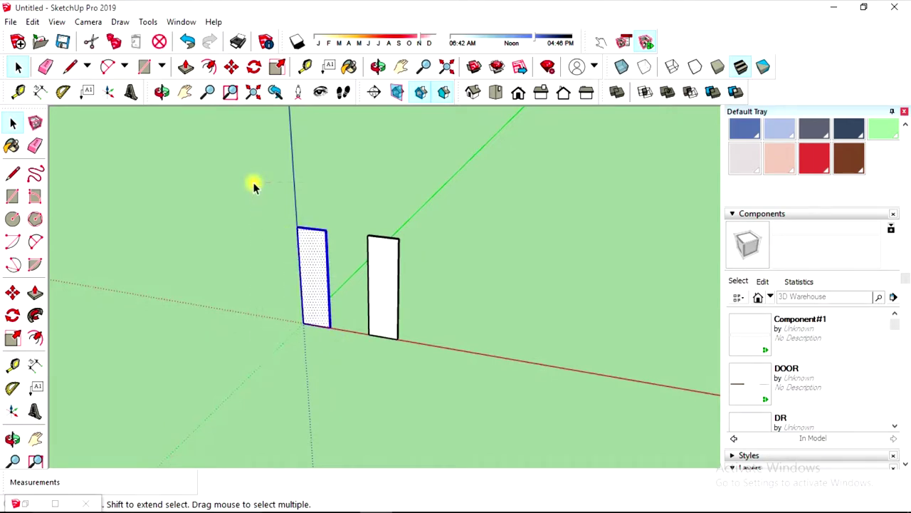
pyautogui.rightClick(301, 275)
pyautogui.click(358, 376)
pyautogui.write('P1')
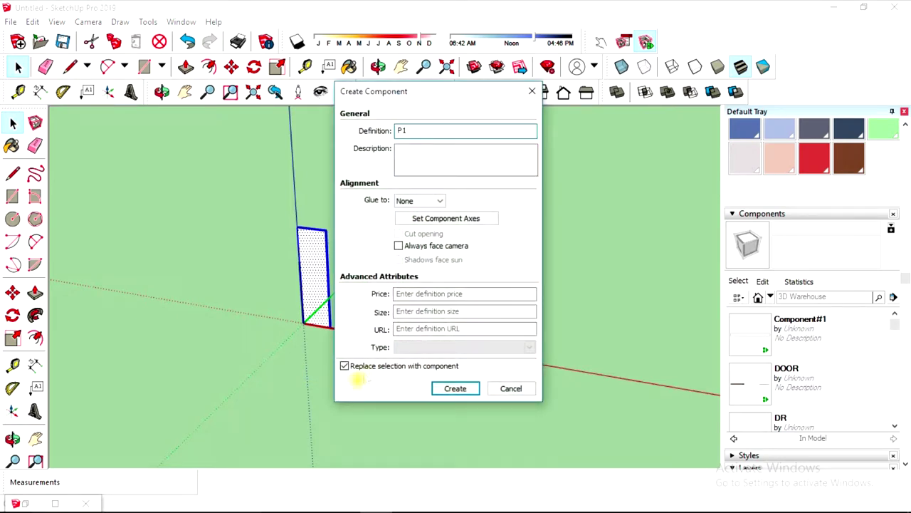
pyautogui.click(424, 200)
pyautogui.click(414, 223)
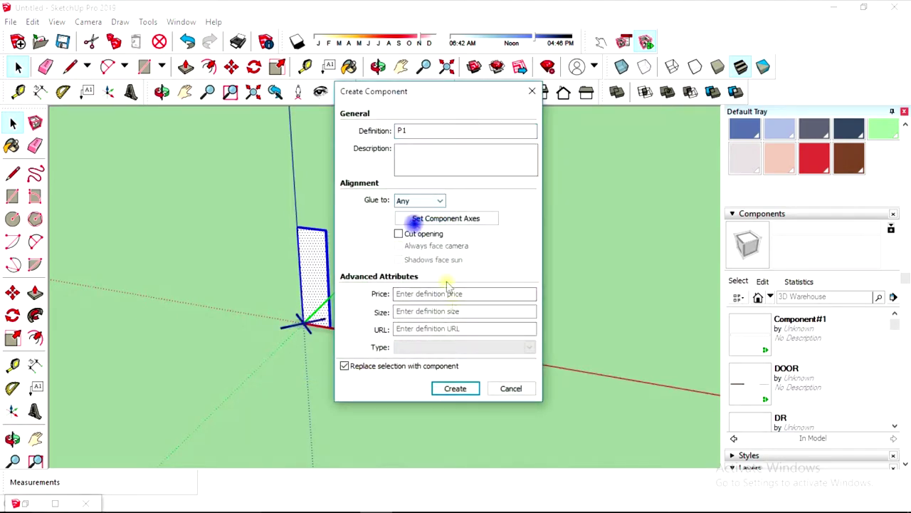
pyautogui.click(454, 390)
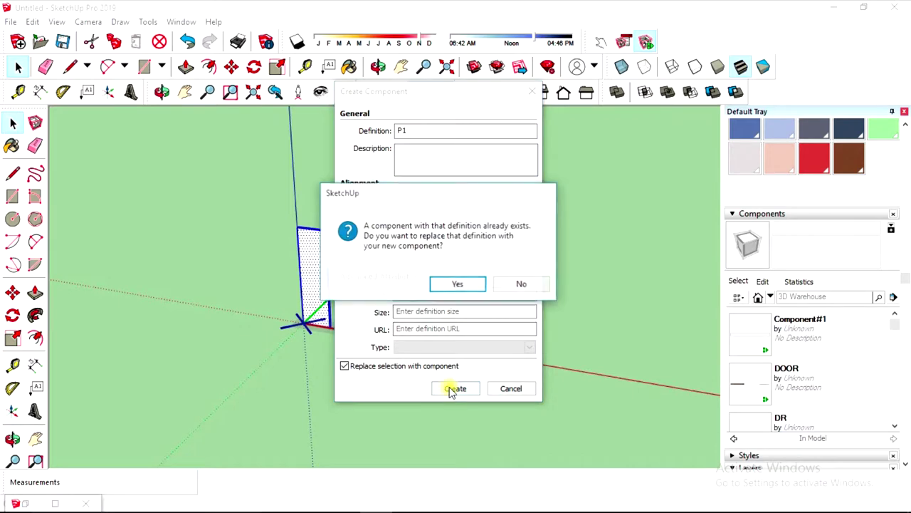
pyautogui.click(457, 285)
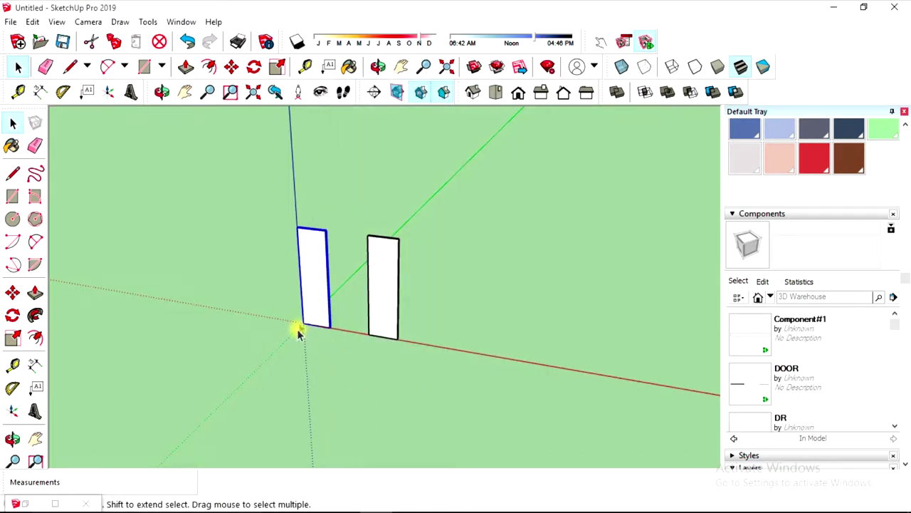
pyautogui.rightClick(310, 288)
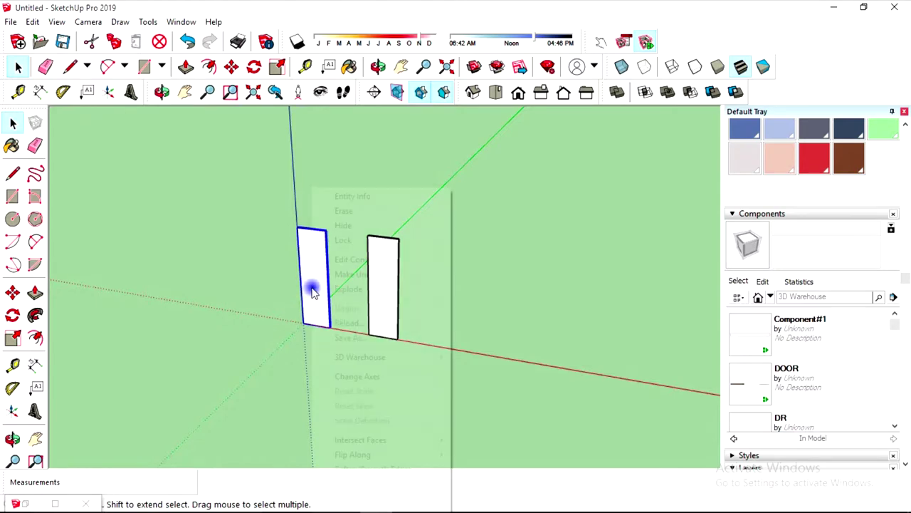
pyautogui.click(353, 383)
pyautogui.scroll(2, 310, 327)
pyautogui.scroll(2, 315, 338)
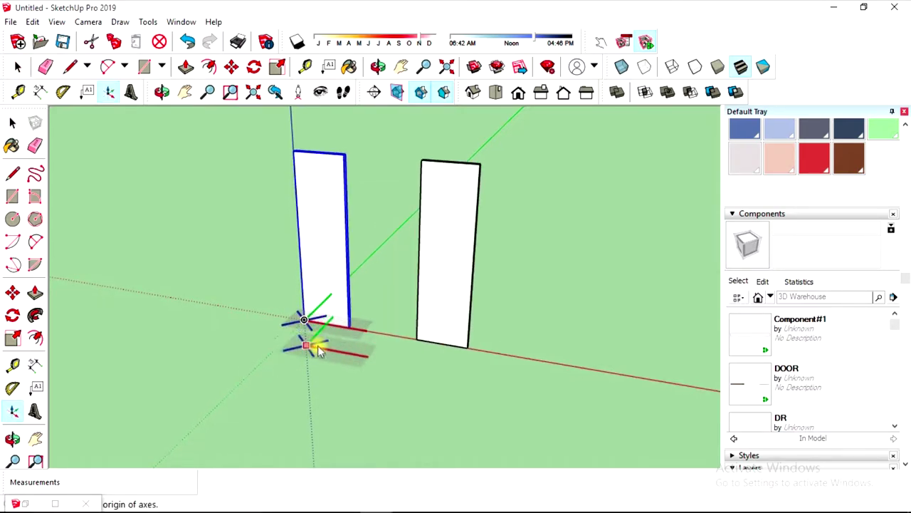
pyautogui.scroll(2, 317, 346)
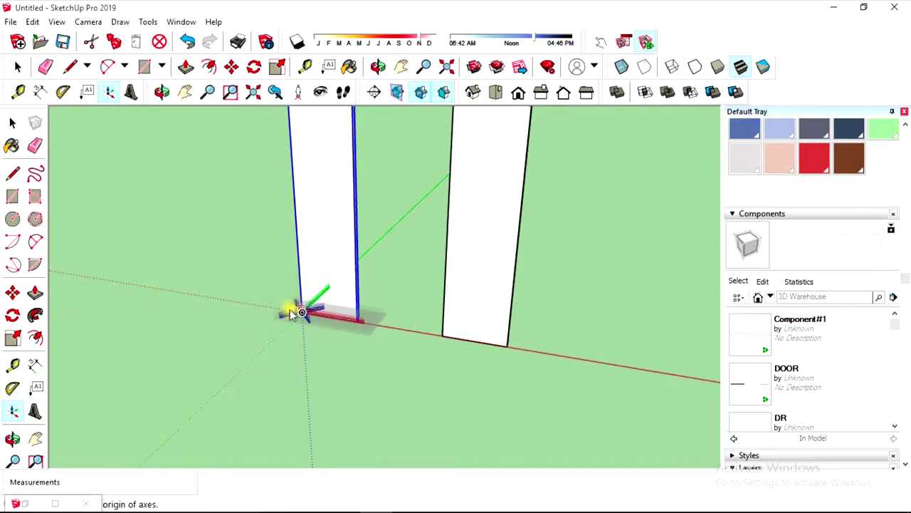
pyautogui.scroll(1, 292, 313)
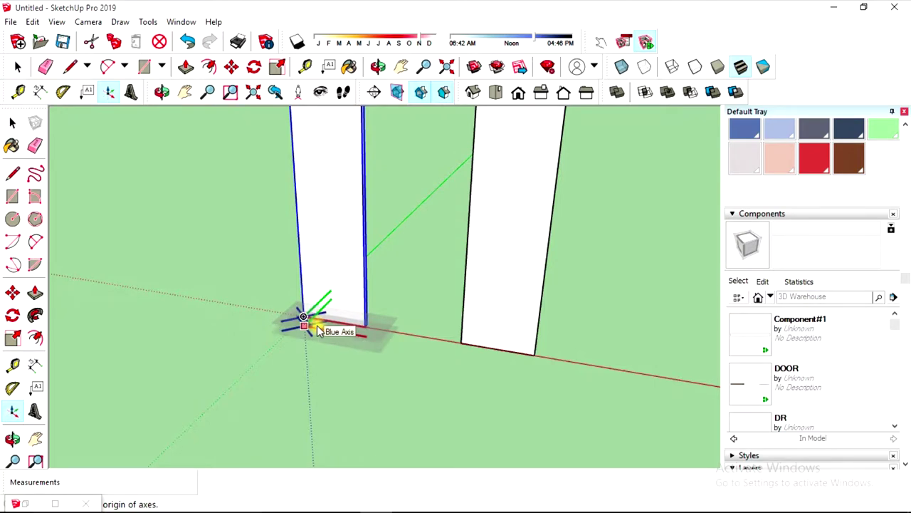
pyautogui.press('space')
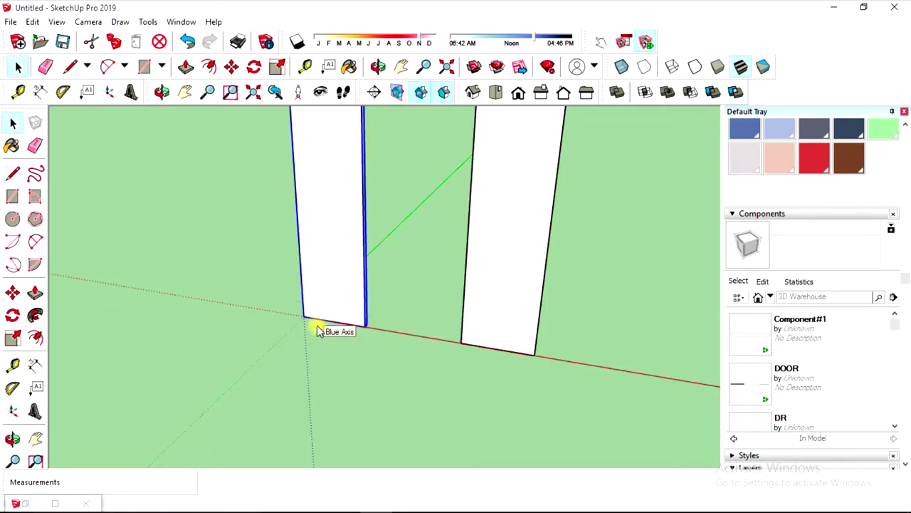
pyautogui.scroll(-2, 291, 316)
pyautogui.scroll(-2, 346, 285)
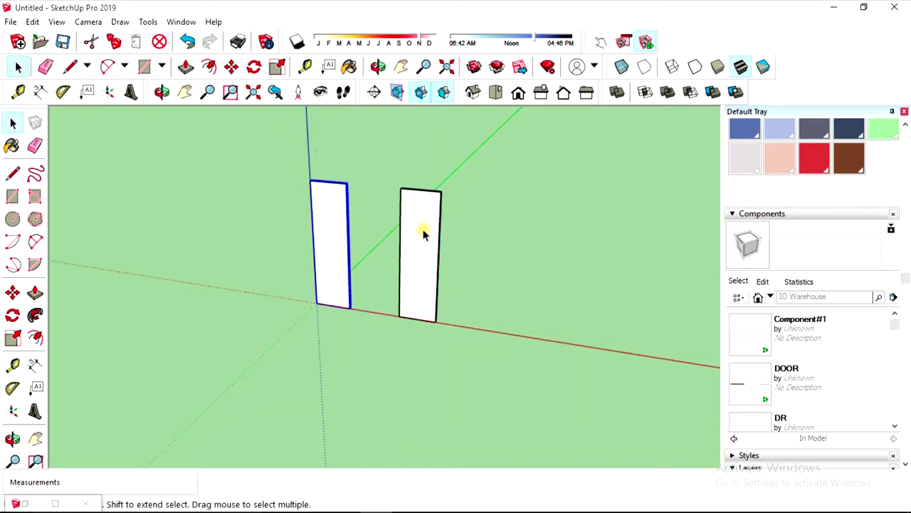
# Make the right panel component P2, glued to Any, replacing the existing P2
pyautogui.moveTo(482, 361); pyautogui.dragTo(381, 176)
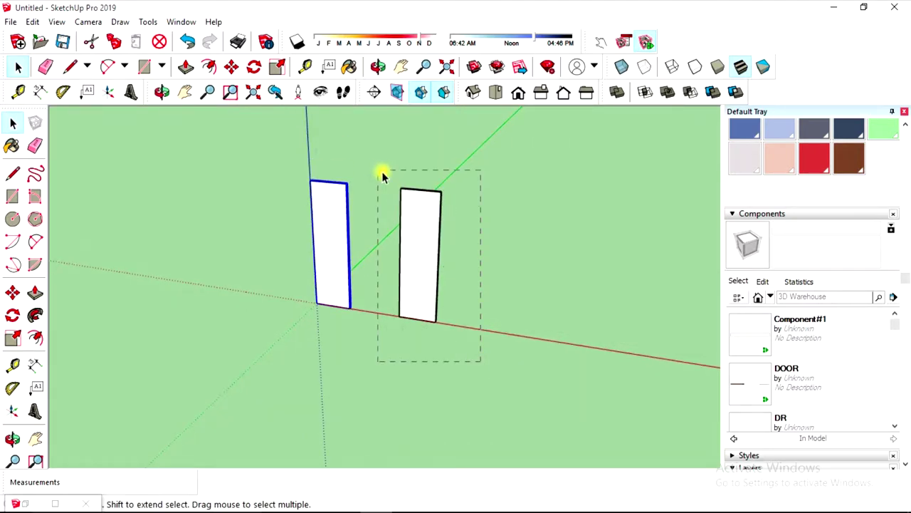
pyautogui.rightClick(415, 224)
pyautogui.click(470, 325)
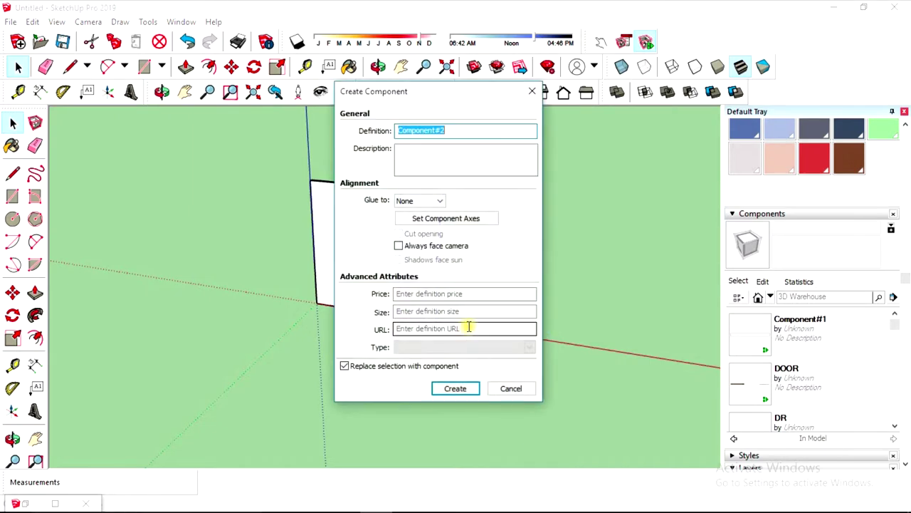
pyautogui.write('P2')
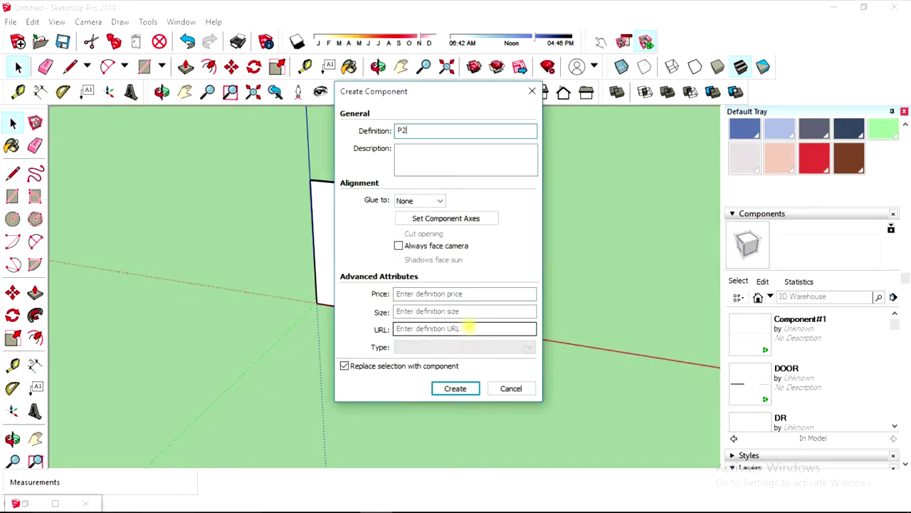
pyautogui.click(419, 201)
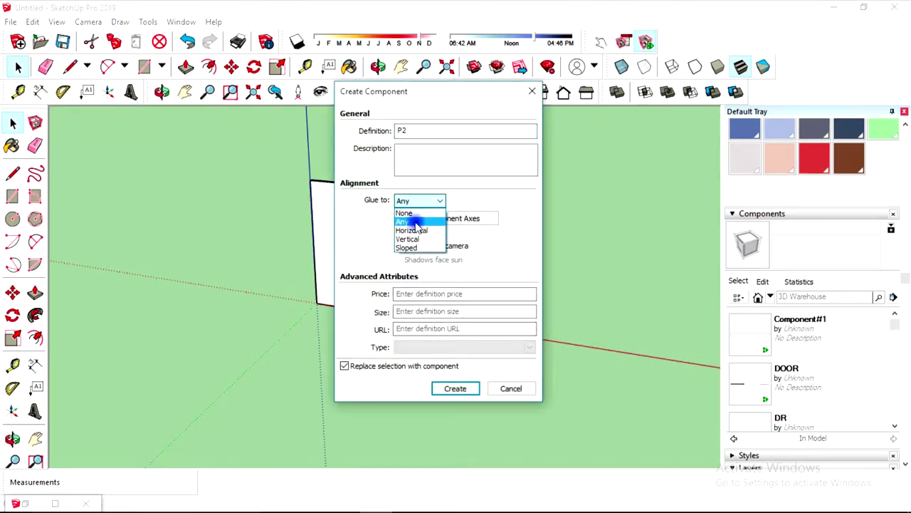
pyautogui.click(409, 211)
pyautogui.click(462, 388)
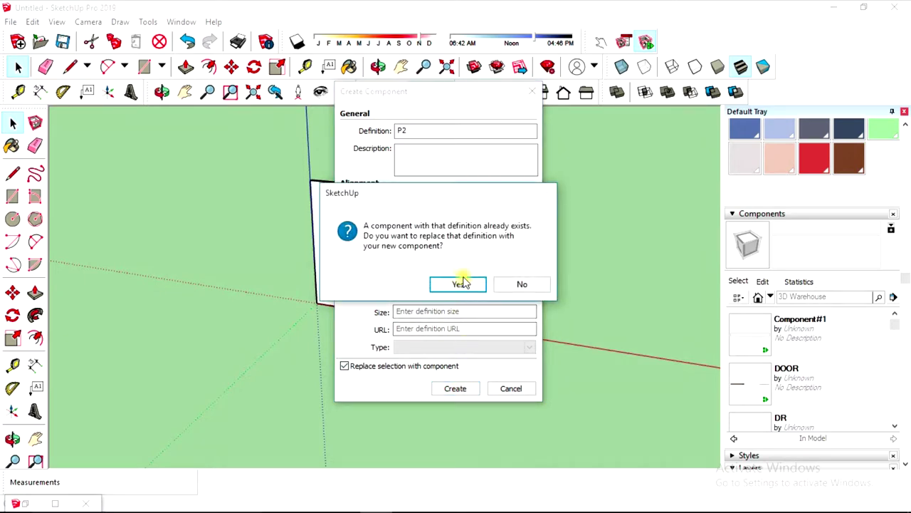
pyautogui.click(461, 282)
pyautogui.scroll(2, 395, 331)
pyautogui.scroll(3, 421, 299)
# Change P2's axes so the origin sits at the panel's bottom corner
pyautogui.rightClick(434, 280)
pyautogui.click(475, 375)
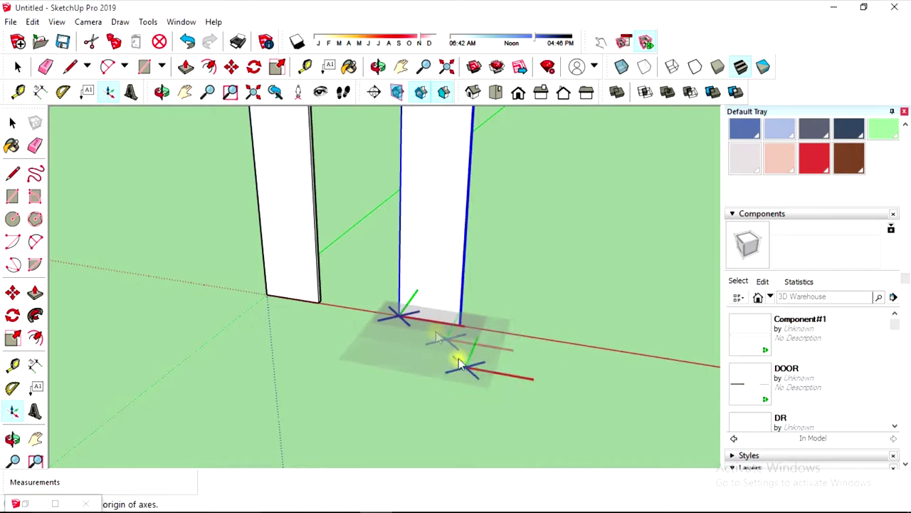
pyautogui.click(395, 313)
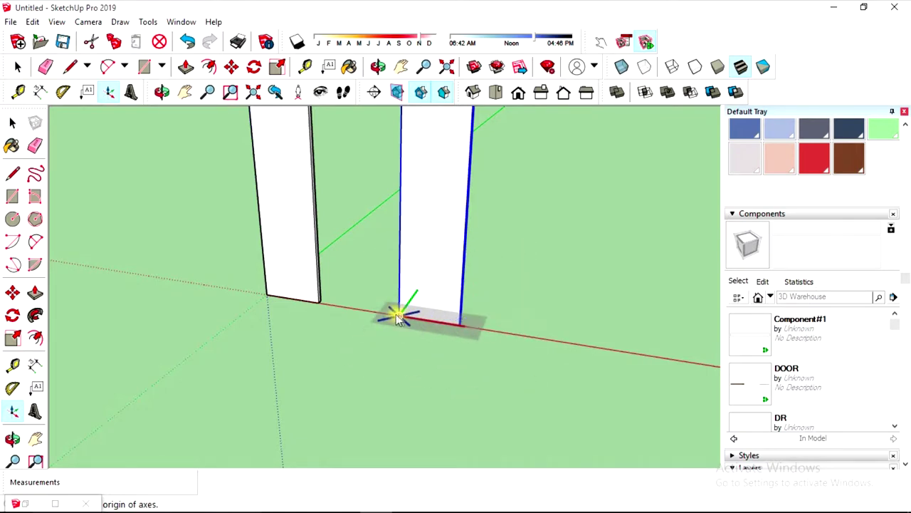
pyautogui.scroll(1, 463, 328)
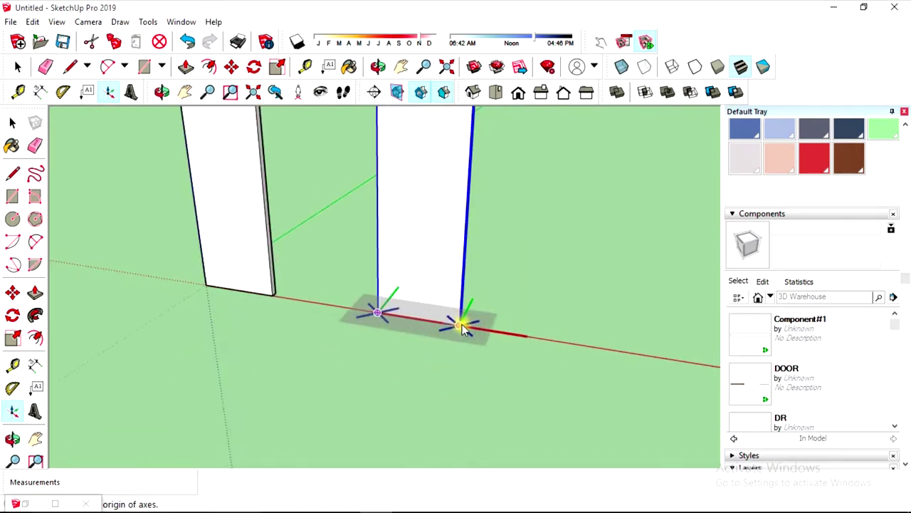
pyautogui.click(460, 329)
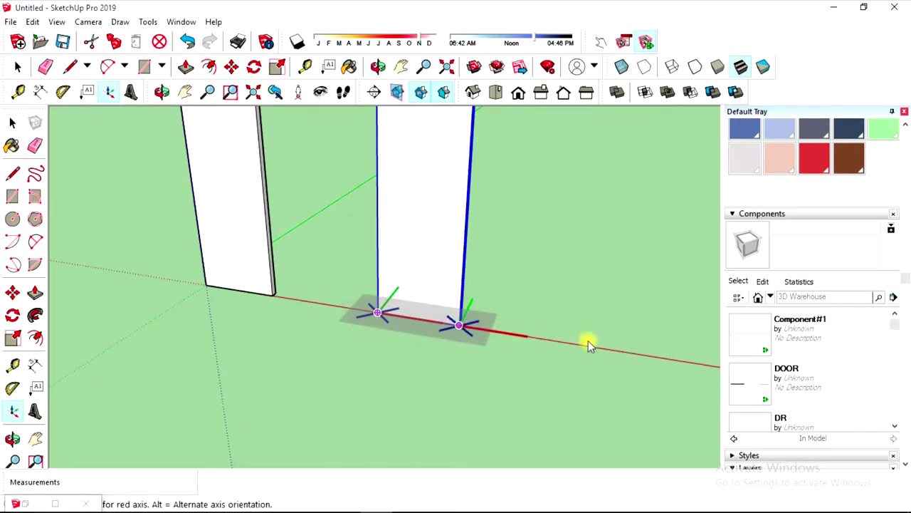
pyautogui.click(629, 352)
pyautogui.moveTo(625, 347); pyautogui.dragTo(602, 303, button='middle')
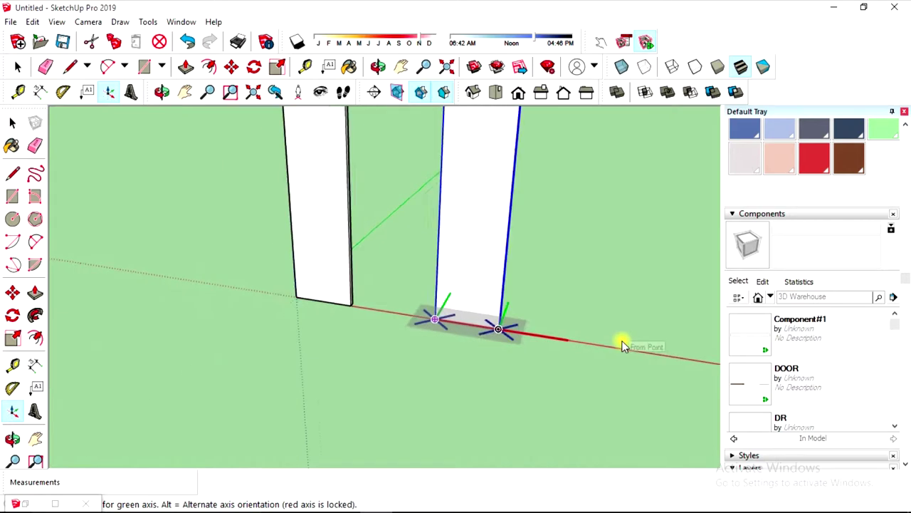
pyautogui.click(571, 172)
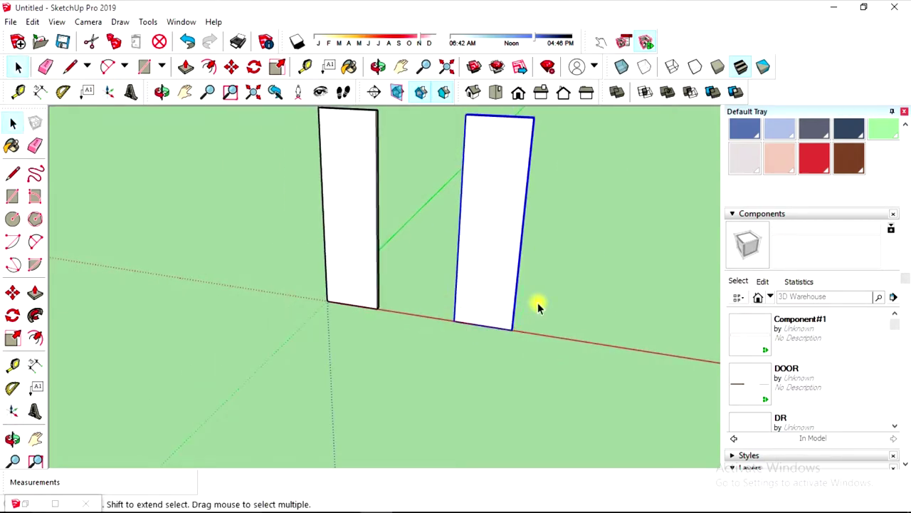
pyautogui.scroll(-5, 449, 299)
pyautogui.moveTo(436, 320)
pyautogui.mouseDown(button='middle')
pyautogui.moveTo(457, 359)
pyautogui.moveTo(415, 271)
pyautogui.moveTo(515, 348)
pyautogui.moveTo(479, 340)
pyautogui.mouseUp(button='middle')
# Draw a new rectangle to the right of the two panels and select it
pyautogui.click(12, 196)
pyautogui.click(563, 335)
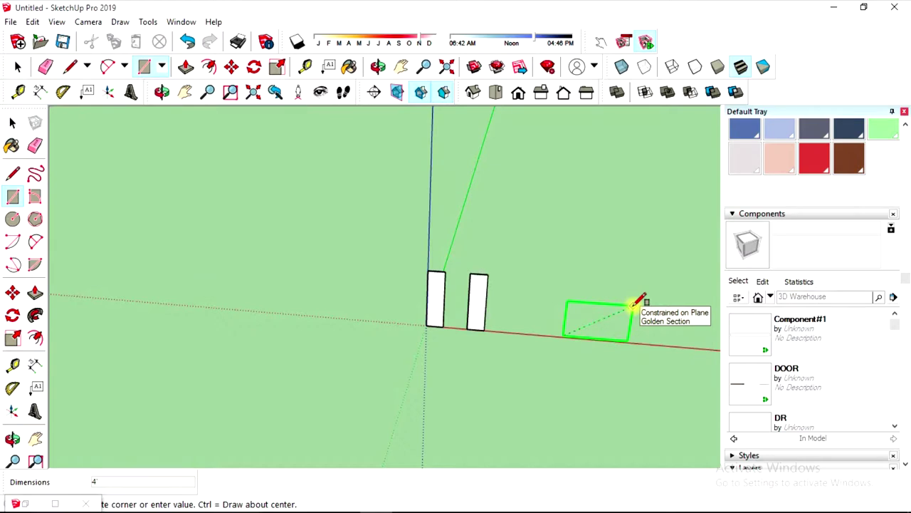
pyautogui.click(635, 302)
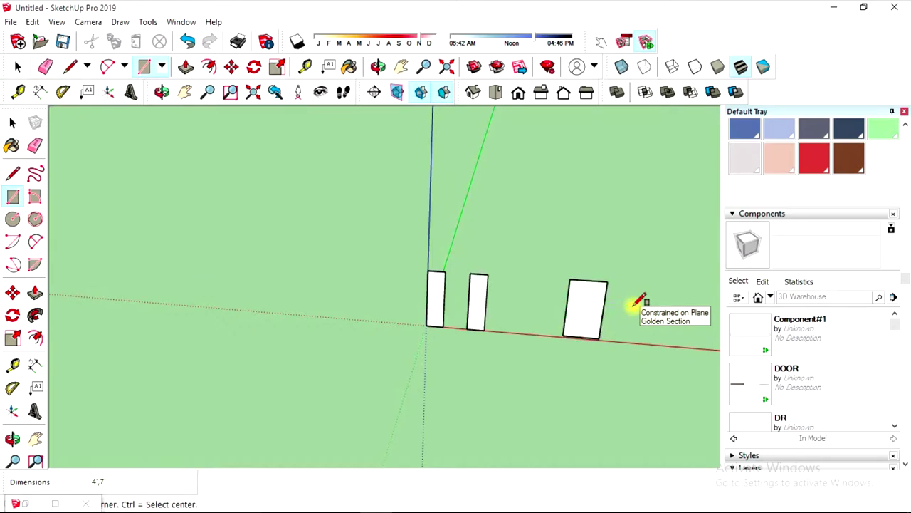
pyautogui.press('space')
pyautogui.scroll(3, 626, 306)
pyautogui.scroll(1, 568, 329)
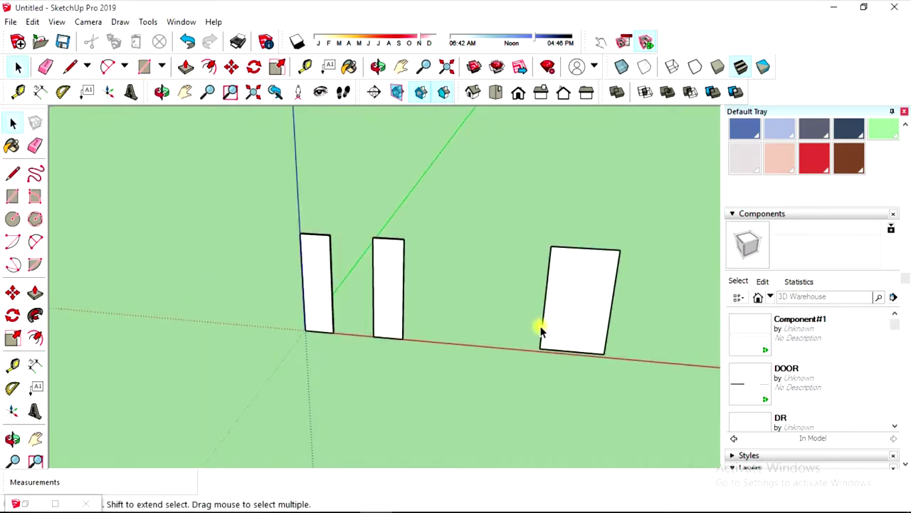
pyautogui.click(542, 323)
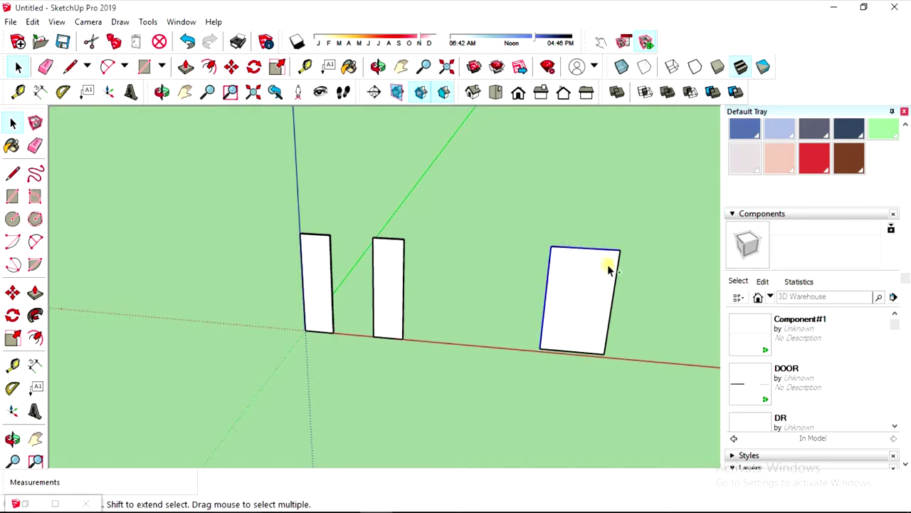
# Offset the rectangle outward by 4 and delete the inner doorway face
pyautogui.click(35, 337)
pyautogui.click(591, 311)
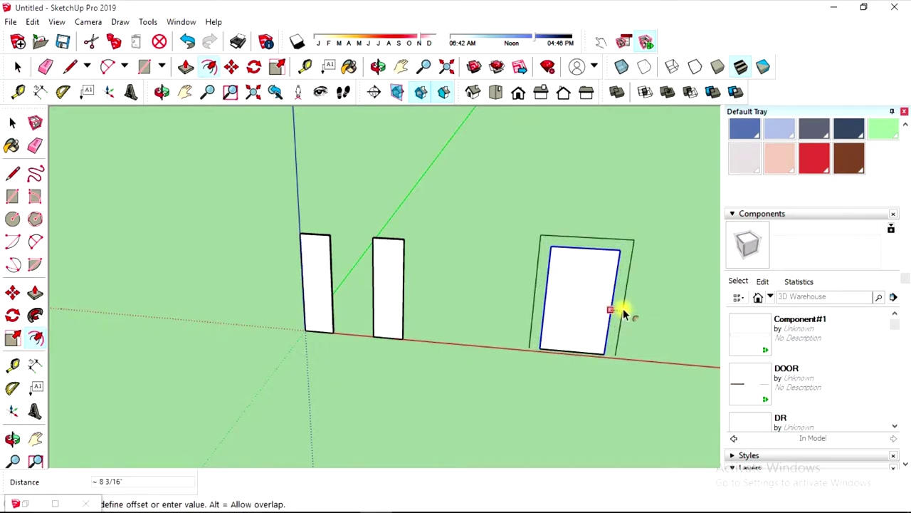
pyautogui.press('Return')
pyautogui.press('space')
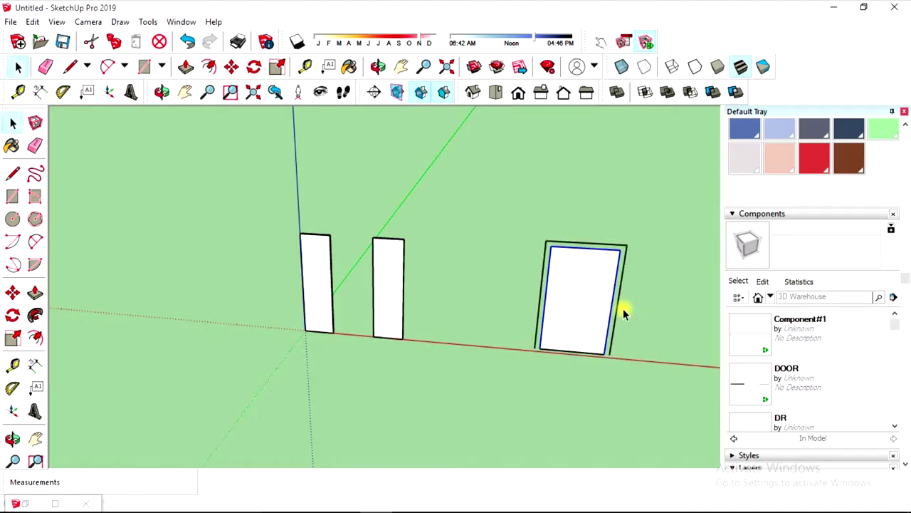
pyautogui.click(570, 341)
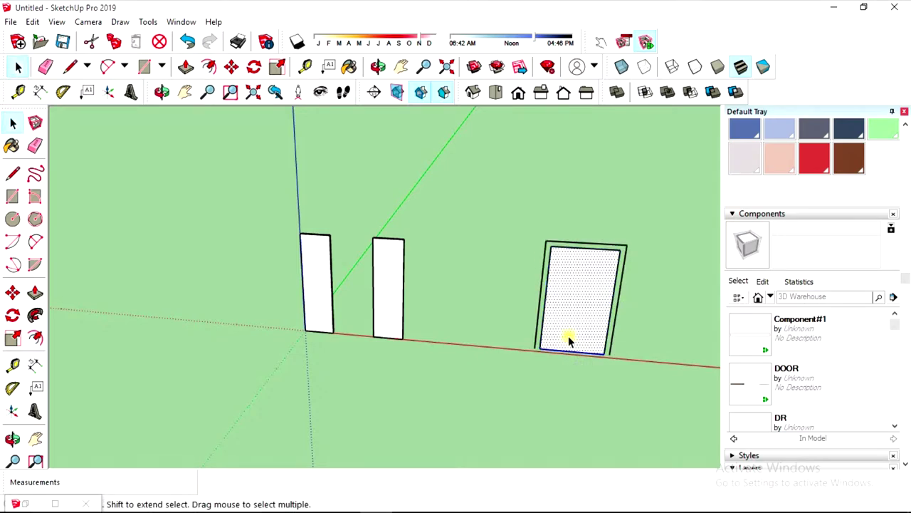
pyautogui.press('Delete')
# Draw a line closing the bottom of the frame's right leg
pyautogui.click(13, 173)
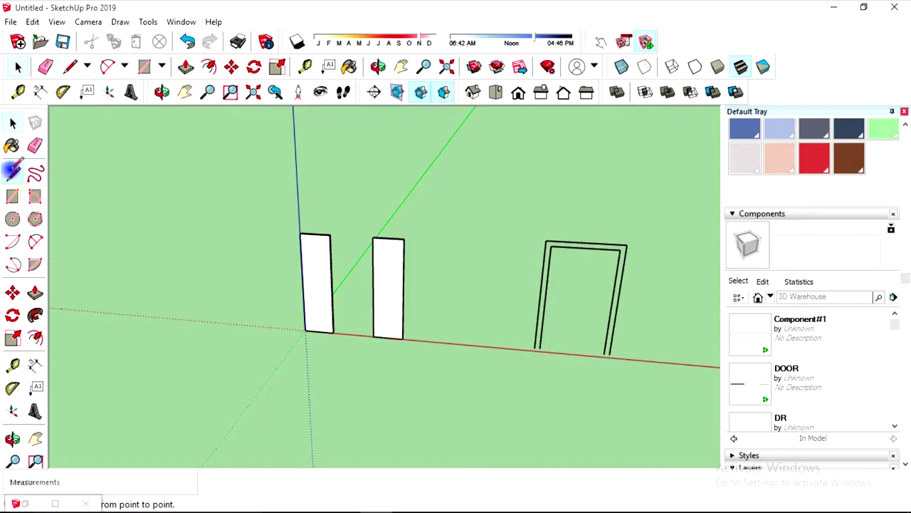
pyautogui.scroll(2, 544, 350)
pyautogui.click(517, 341)
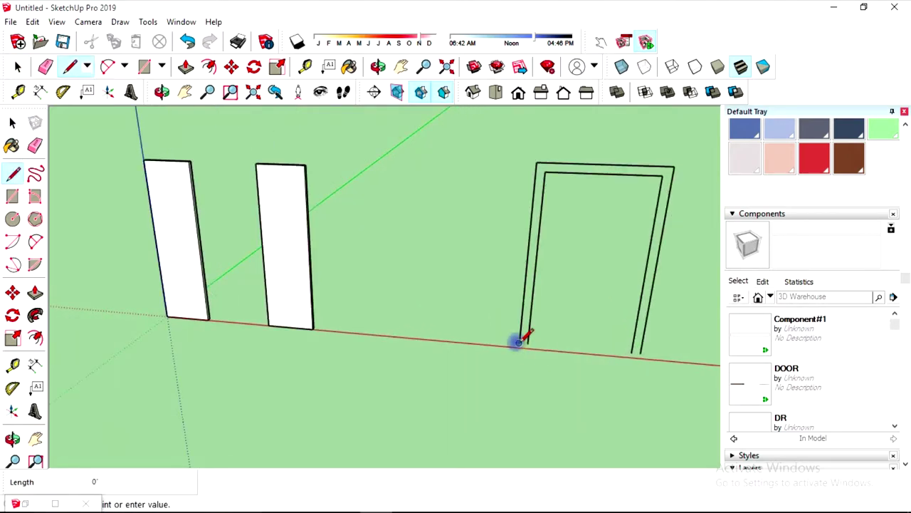
pyautogui.press('Escape')
pyautogui.click(632, 352)
pyautogui.click(641, 355)
pyautogui.press('space')
pyautogui.scroll(-3, 762, 228)
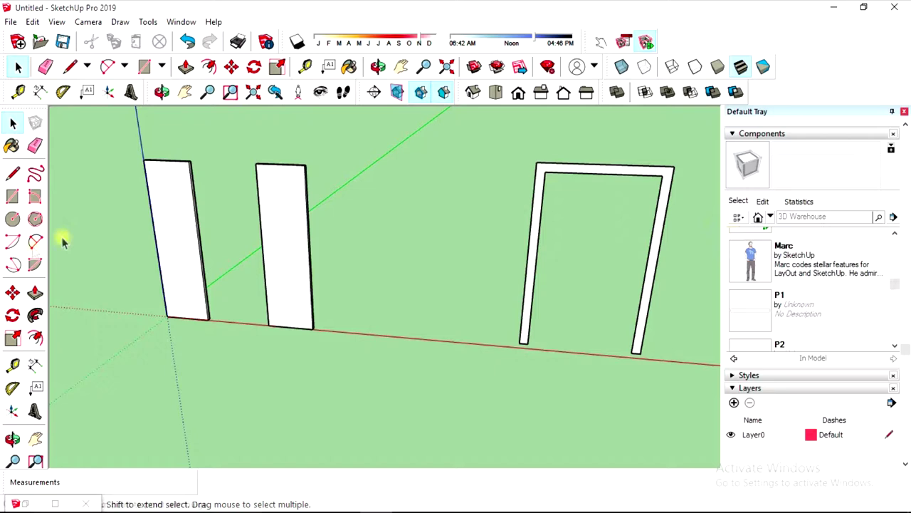
# Push/Pull the frame face to a shallow depth
pyautogui.click(35, 293)
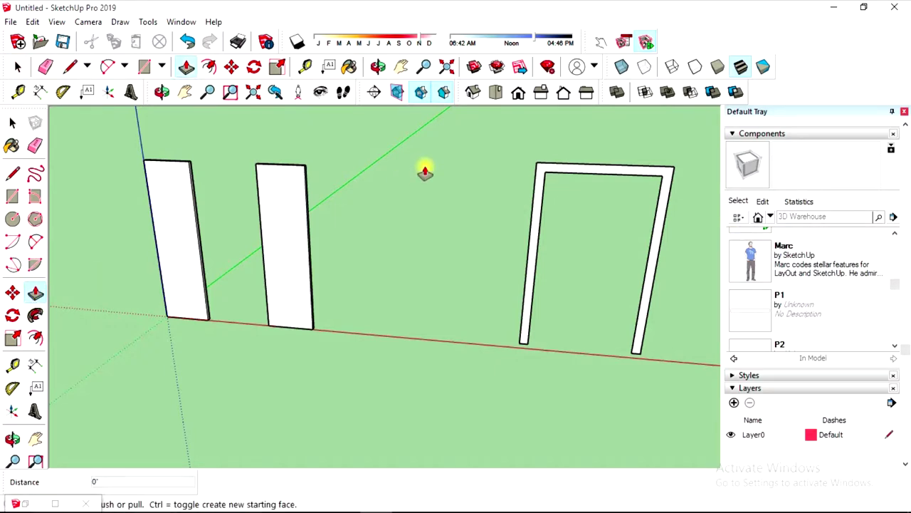
pyautogui.click(544, 169)
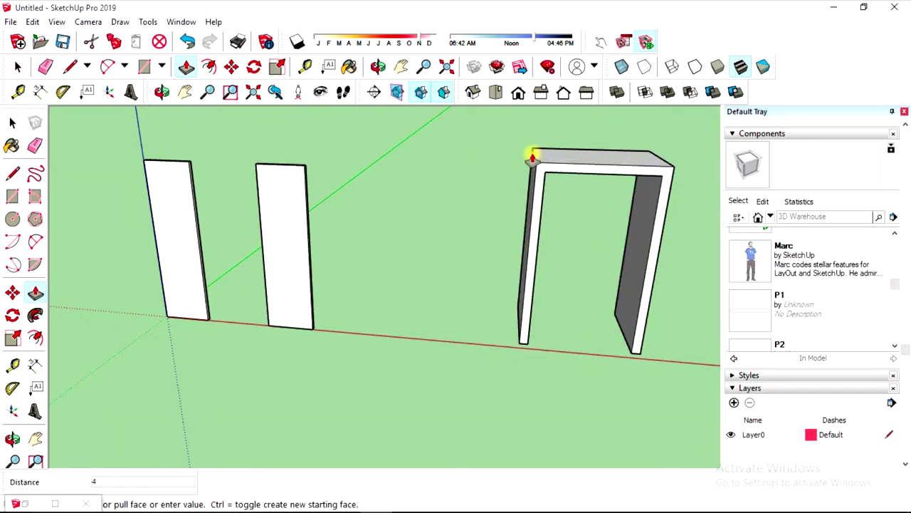
pyautogui.hotkey('ctrl', 'z')
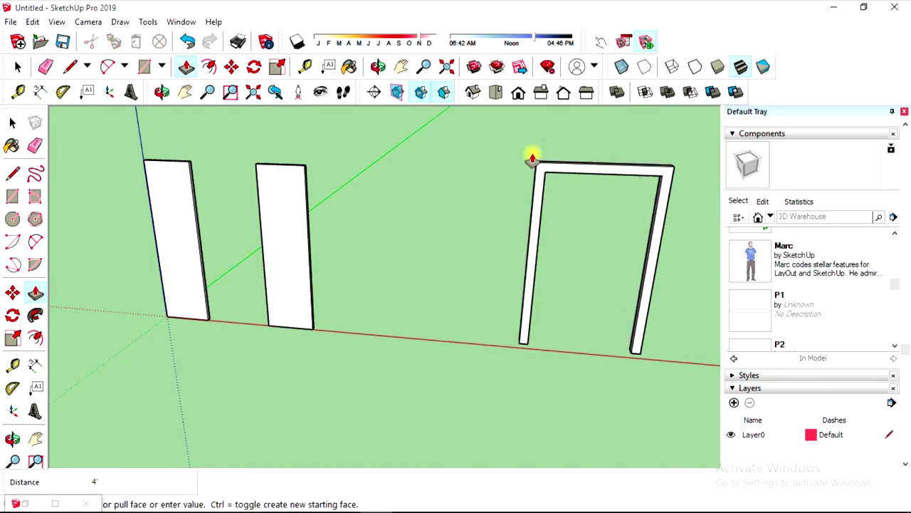
pyautogui.press('space')
pyautogui.scroll(-2, 617, 235)
pyautogui.scroll(-2, 616, 249)
# Make the selected door frame component FRAME, glued to Any, replacing the old definition
pyautogui.moveTo(662, 332); pyautogui.dragTo(559, 168)
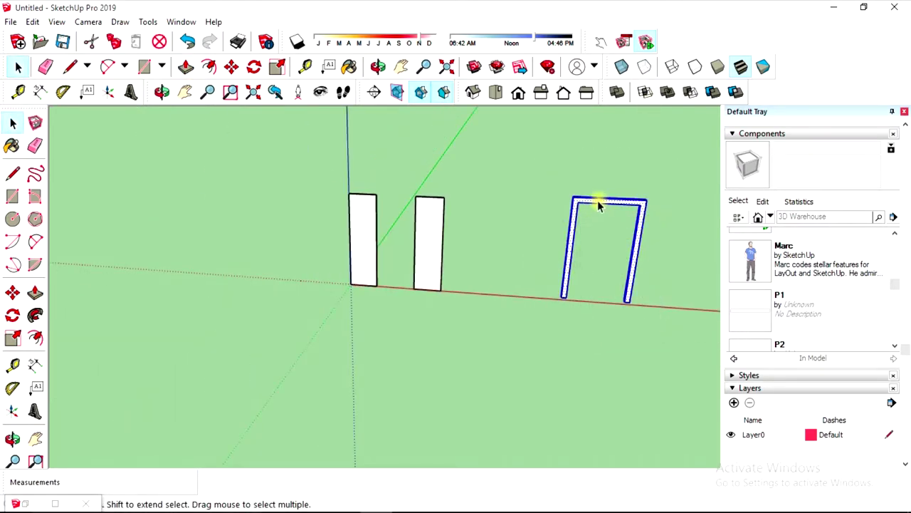
pyautogui.rightClick(616, 204)
pyautogui.click(645, 302)
pyautogui.write('FRAME')
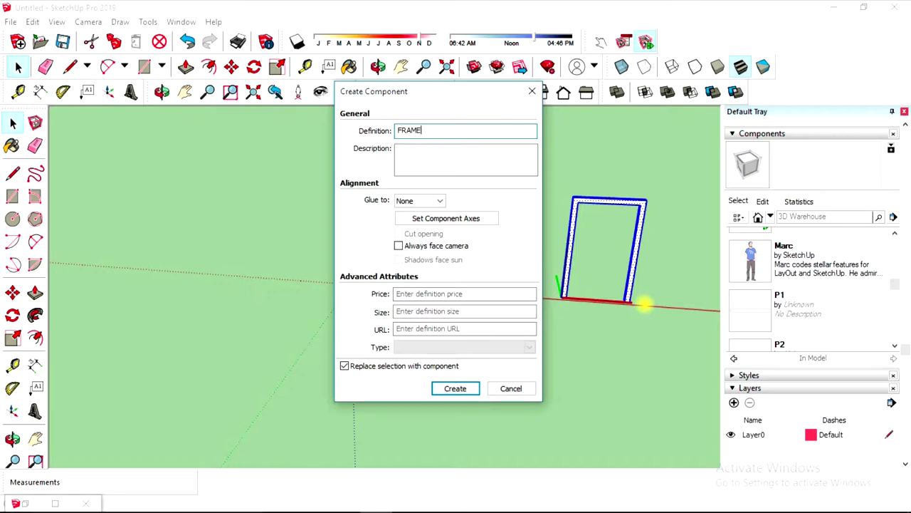
pyautogui.click(421, 200)
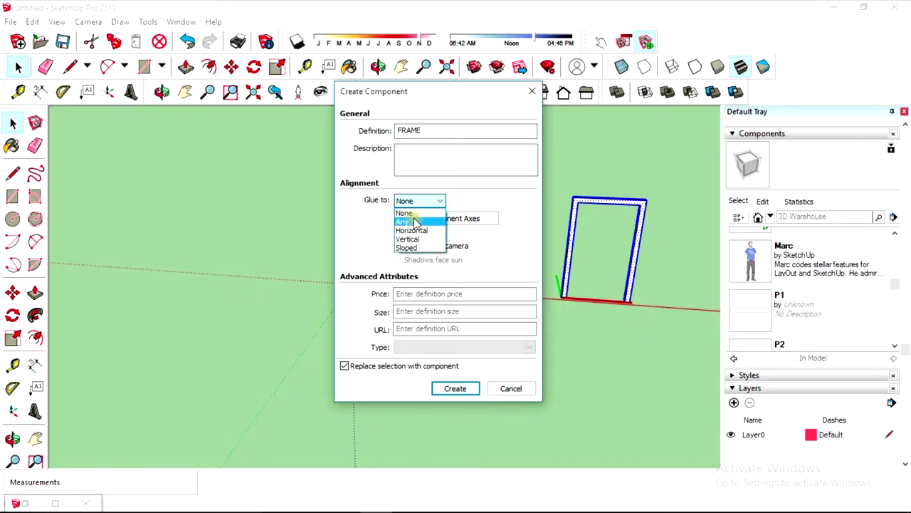
pyautogui.click(410, 220)
pyautogui.click(455, 388)
pyautogui.click(456, 283)
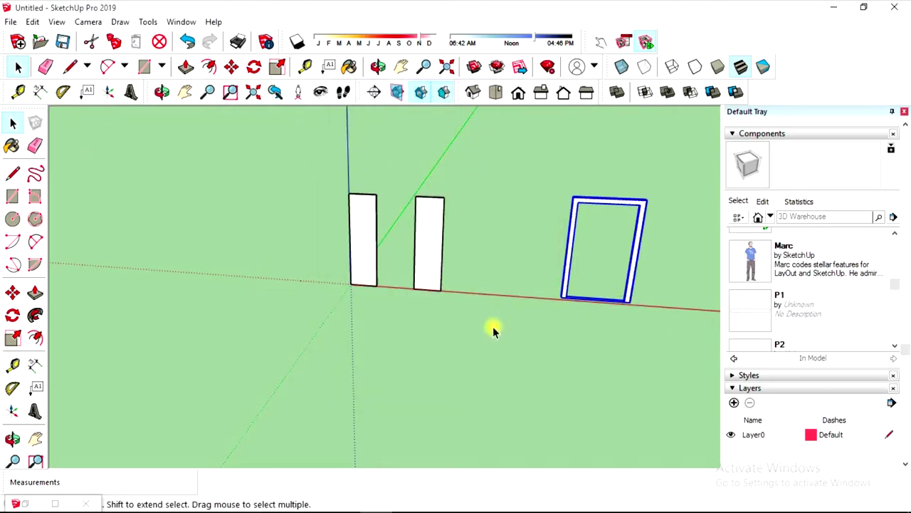
# Move the middle door panel by its bottom corner into the frame's right half
pyautogui.click(541, 260)
pyautogui.scroll(2, 425, 265)
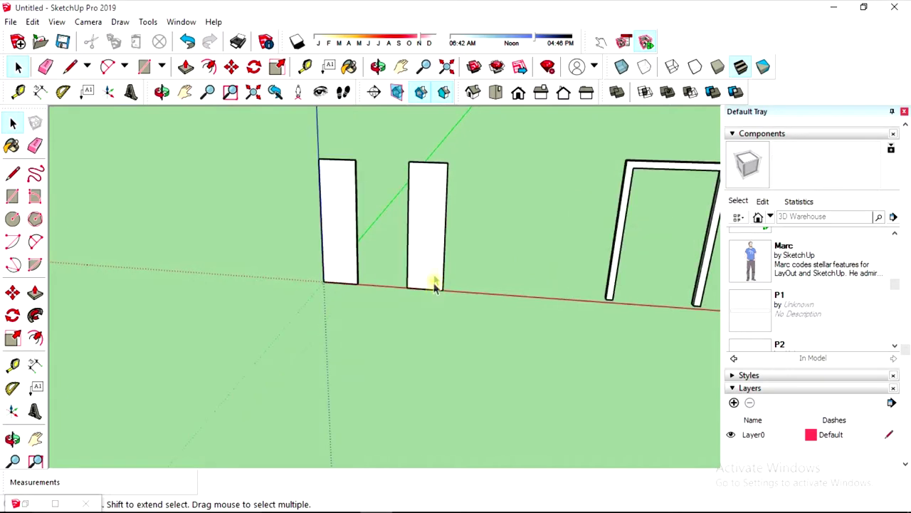
pyautogui.click(432, 273)
pyautogui.press('m')
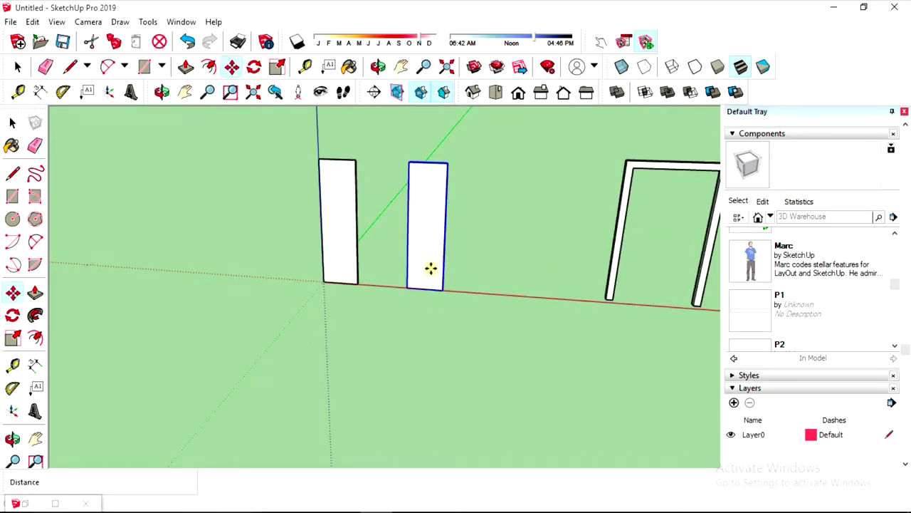
pyautogui.scroll(2, 436, 285)
pyautogui.scroll(2, 446, 297)
pyautogui.scroll(2, 445, 287)
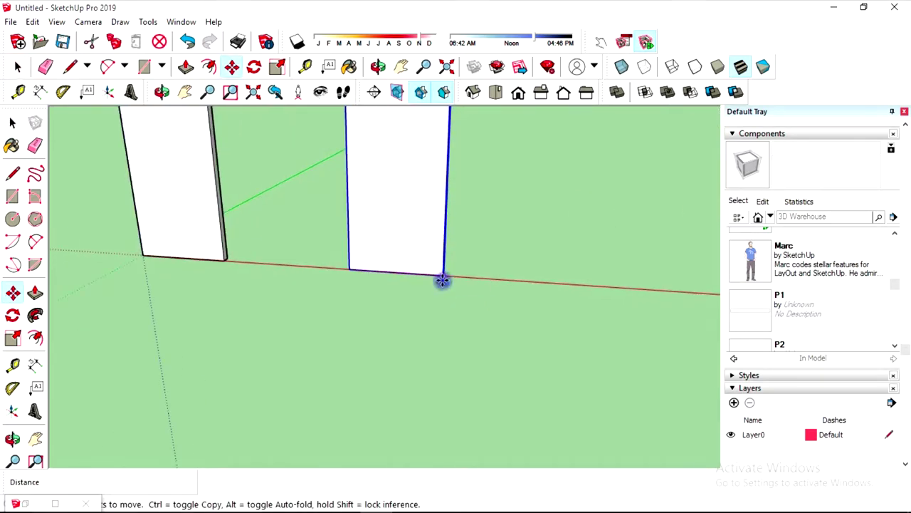
pyautogui.click(442, 279)
pyautogui.scroll(-2, 470, 280)
pyautogui.scroll(-2, 496, 301)
pyautogui.moveTo(497, 301)
pyautogui.mouseDown(button='middle')
pyautogui.moveTo(569, 311)
pyautogui.moveTo(604, 274)
pyautogui.mouseUp(button='middle')
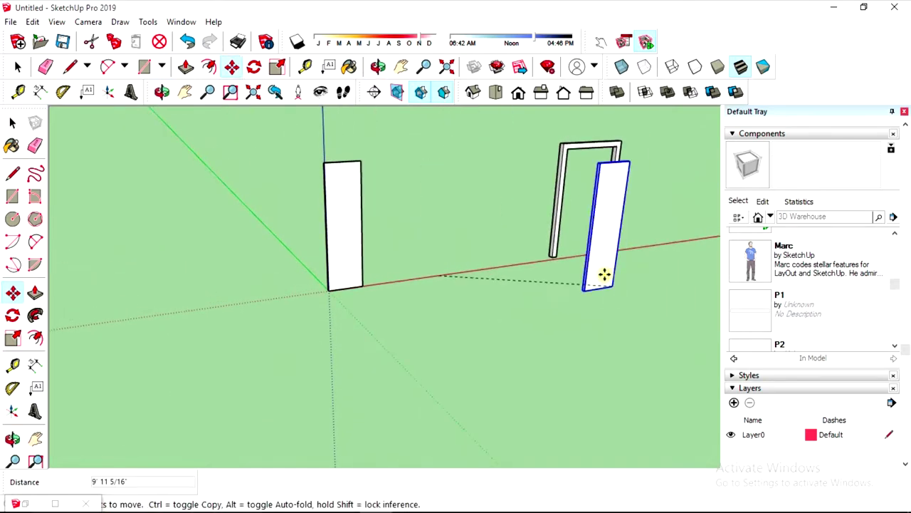
pyautogui.scroll(2, 602, 264)
pyautogui.scroll(2, 602, 249)
pyautogui.scroll(2, 613, 244)
pyautogui.scroll(1, 623, 239)
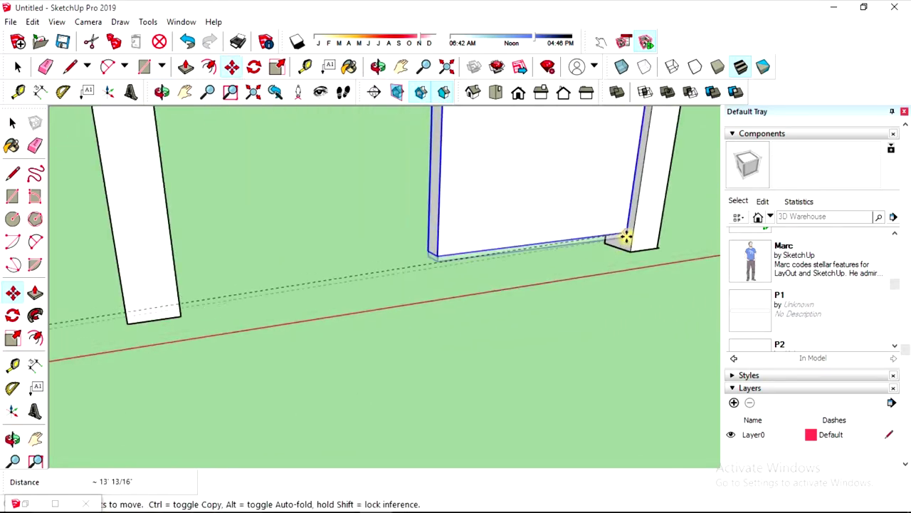
pyautogui.scroll(2, 630, 252)
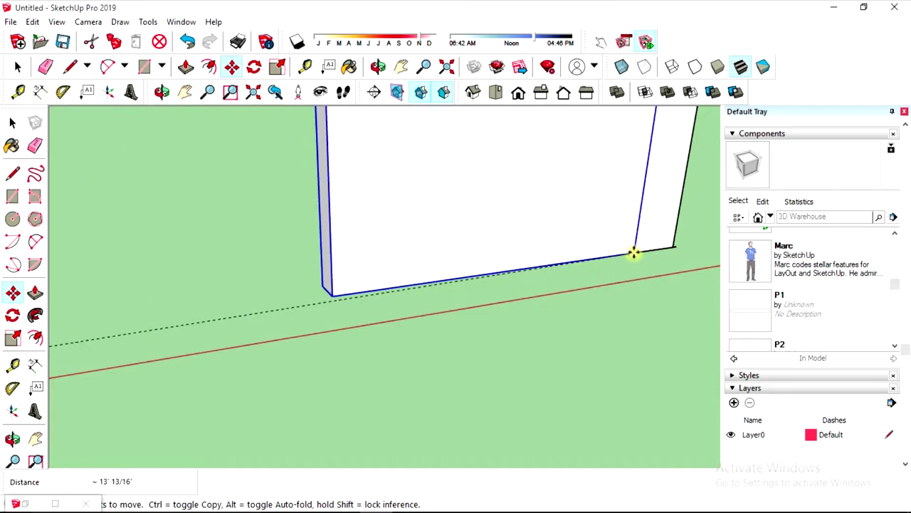
pyautogui.scroll(2, 626, 247)
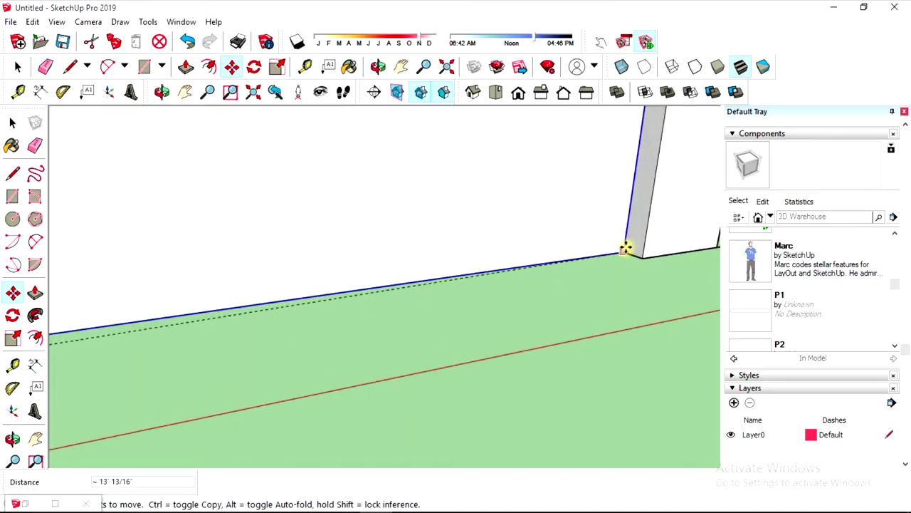
pyautogui.scroll(-3, 612, 281)
pyautogui.scroll(-2, 434, 321)
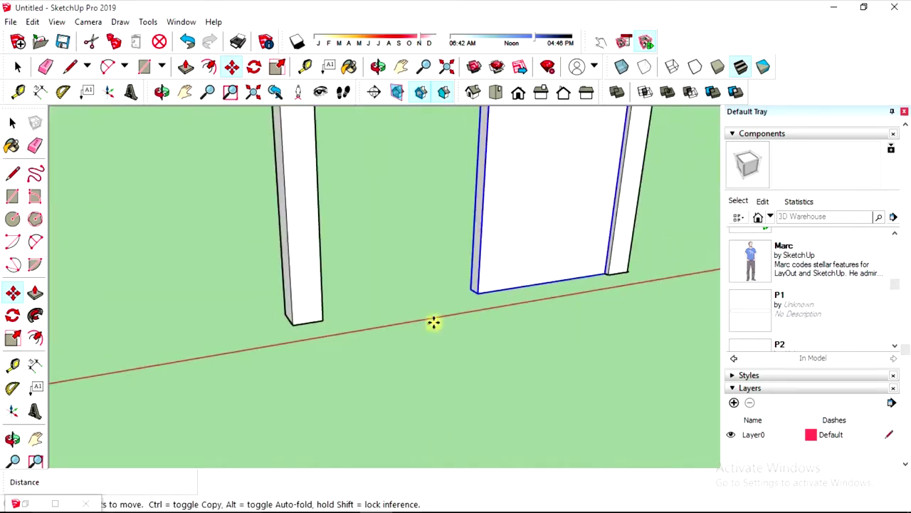
pyautogui.scroll(-1, 353, 302)
pyautogui.scroll(-2, 283, 316)
pyautogui.scroll(-1, 279, 314)
pyautogui.click(279, 314)
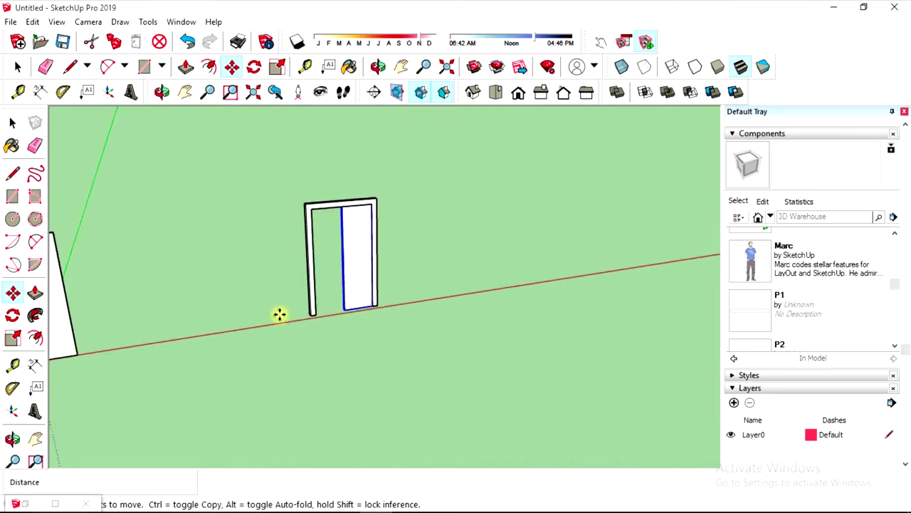
pyautogui.press('space')
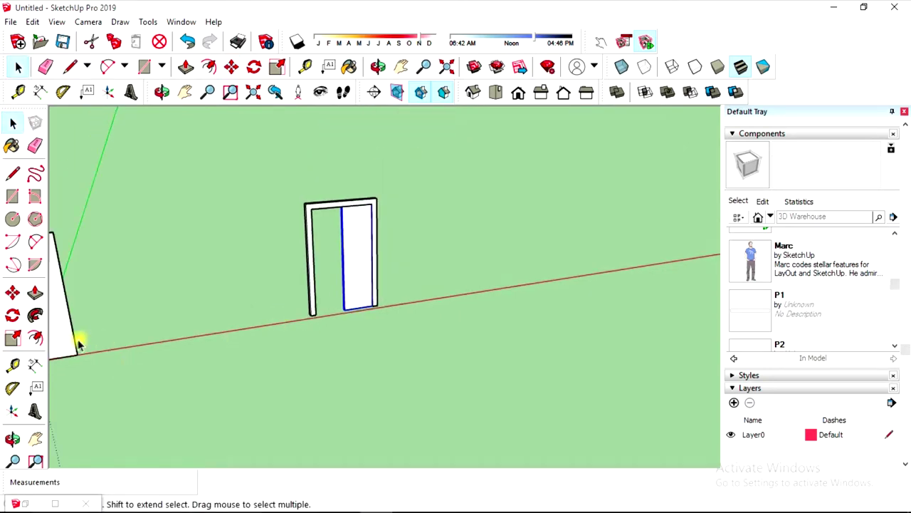
# Move the left door panel by its corner into the frame's remaining opening
pyautogui.click(12, 292)
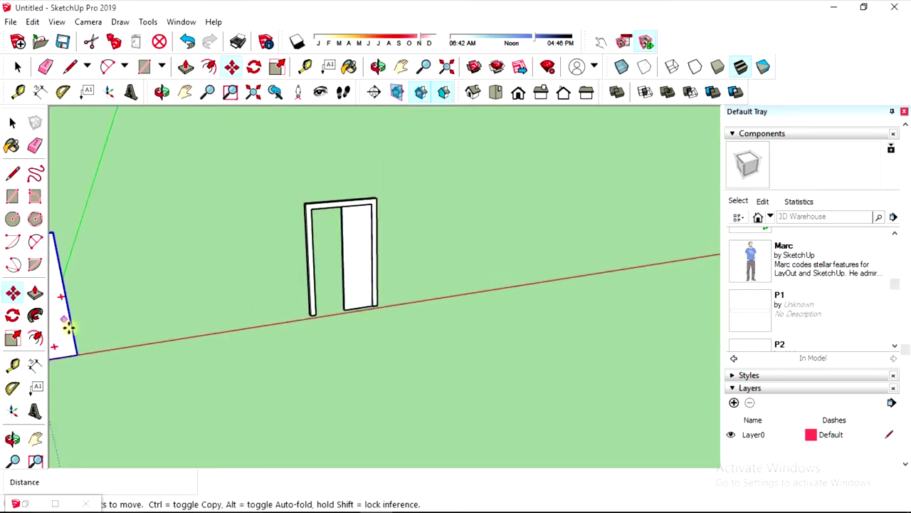
pyautogui.click(77, 354)
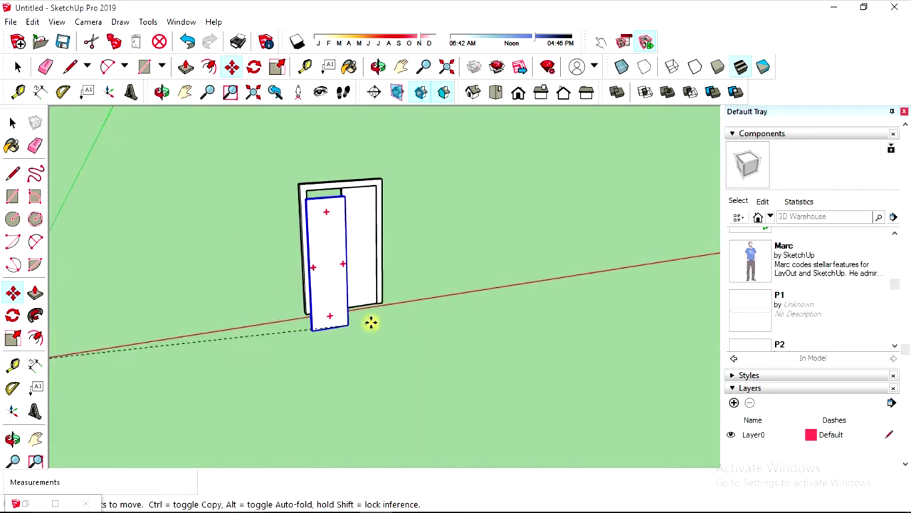
pyautogui.scroll(3, 328, 276)
pyautogui.scroll(2, 328, 277)
pyautogui.scroll(2, 318, 269)
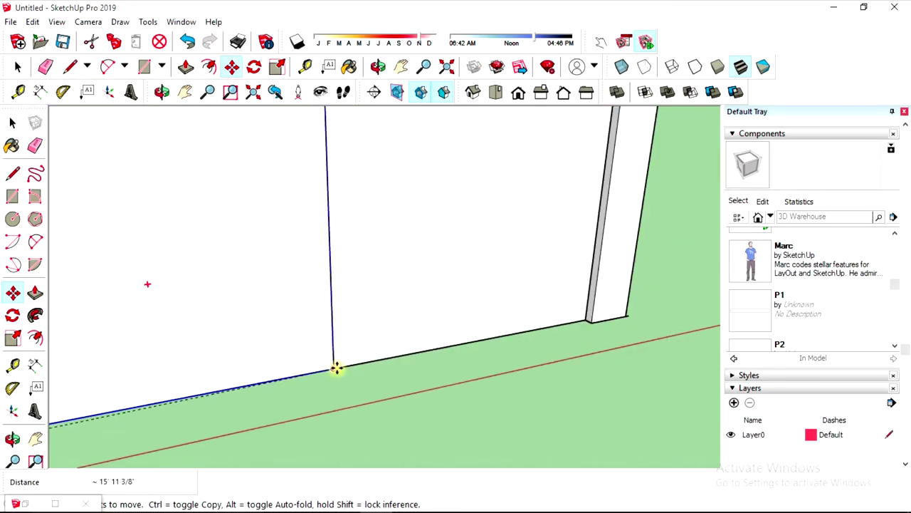
pyautogui.scroll(-1, 334, 369)
pyautogui.scroll(-2, 396, 389)
pyautogui.scroll(-2, 397, 389)
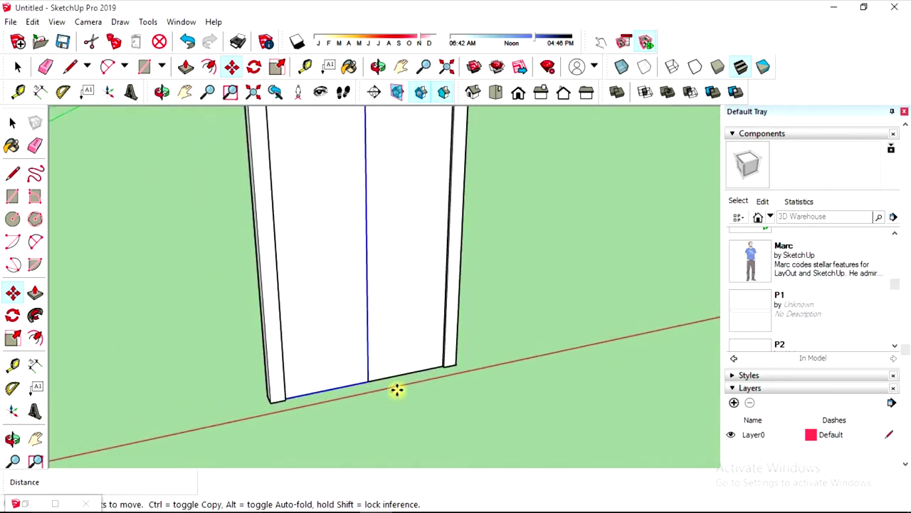
pyautogui.scroll(-2, 396, 390)
pyautogui.press('space')
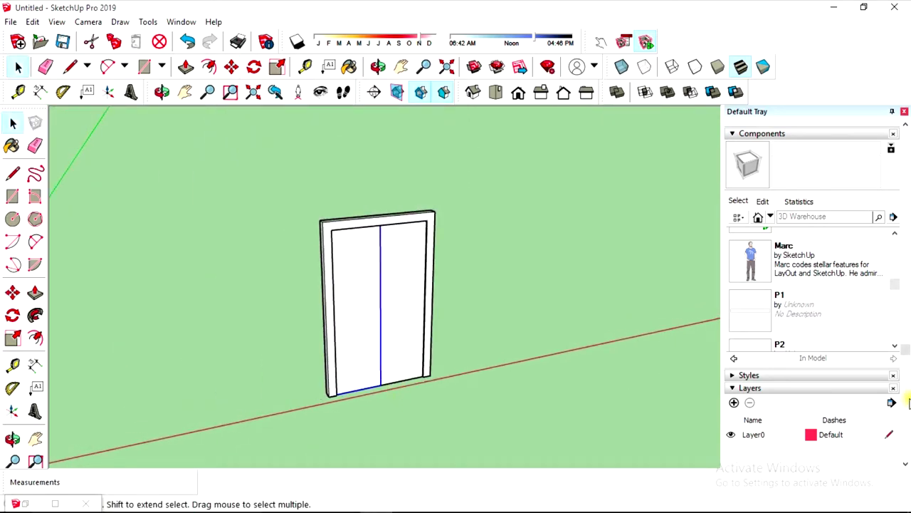
# Window-select frame and both panels and make component DDR glued to Any
pyautogui.moveTo(472, 418); pyautogui.dragTo(250, 179)
pyautogui.rightClick(377, 269)
pyautogui.click(444, 134)
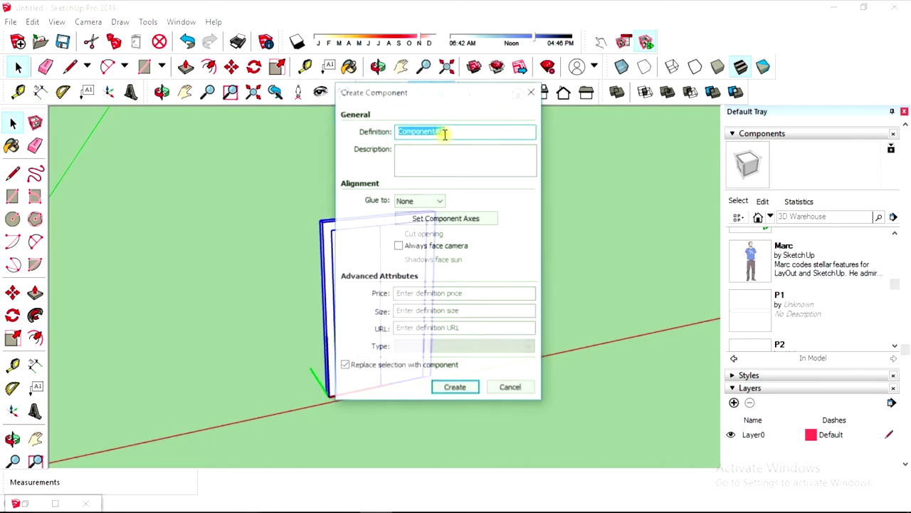
pyautogui.write('DDR')
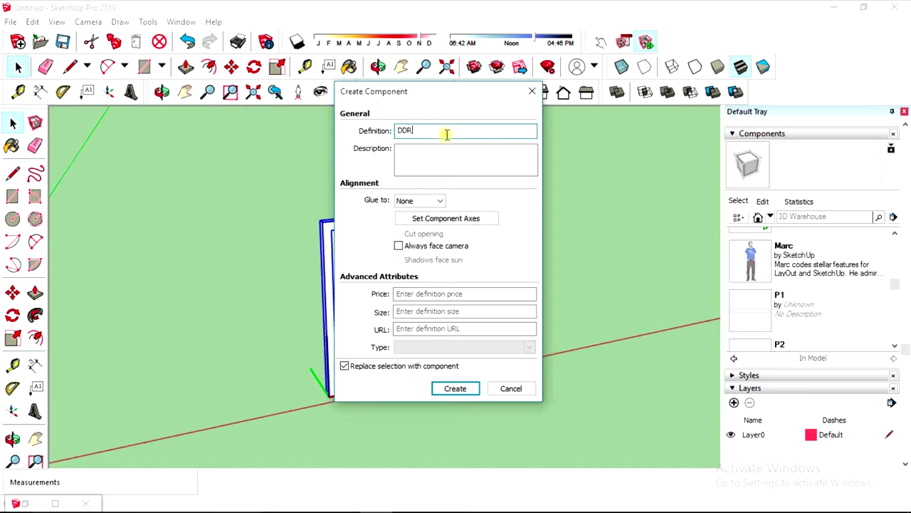
pyautogui.click(436, 201)
pyautogui.click(412, 220)
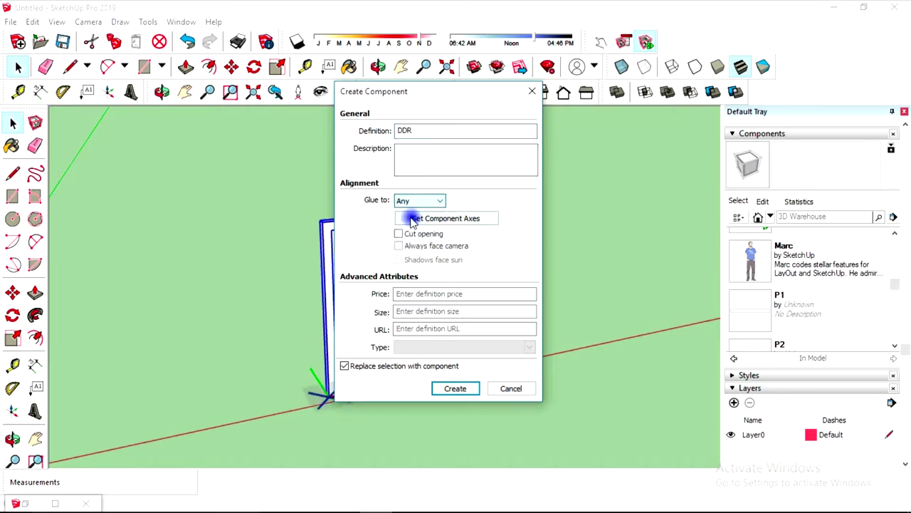
pyautogui.click(456, 389)
pyautogui.moveTo(386, 376); pyautogui.dragTo(529, 348, button='middle')
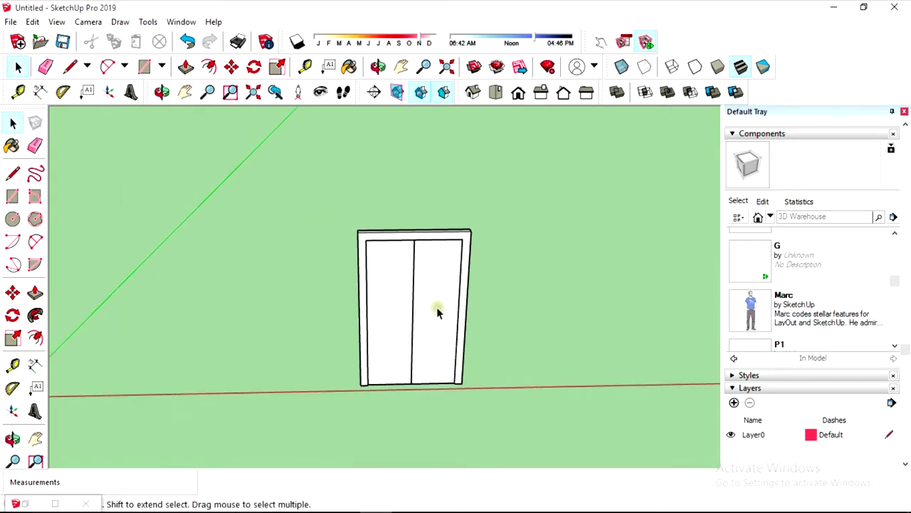
pyautogui.click(438, 309)
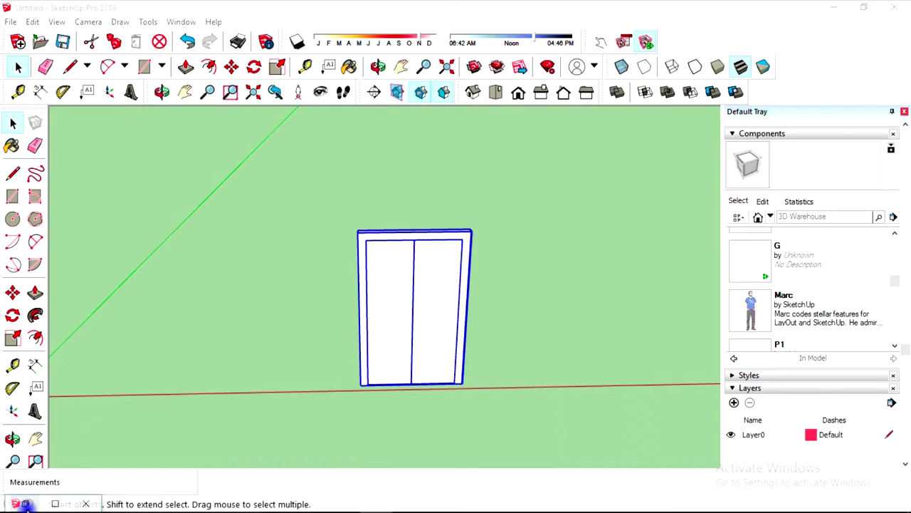
# Add an onClick attribute to P1 with ANIMATE("ROTZ",0,30,35,90)
pyautogui.click(23, 491)
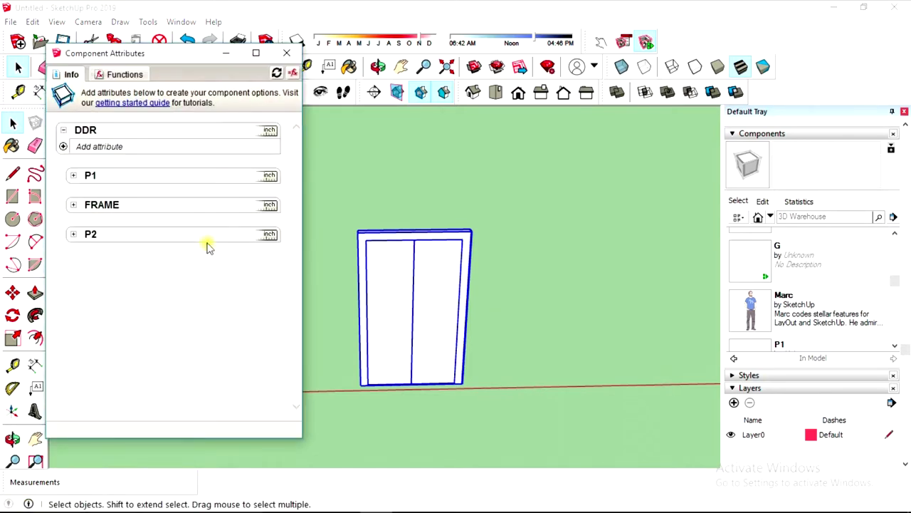
pyautogui.click(72, 177)
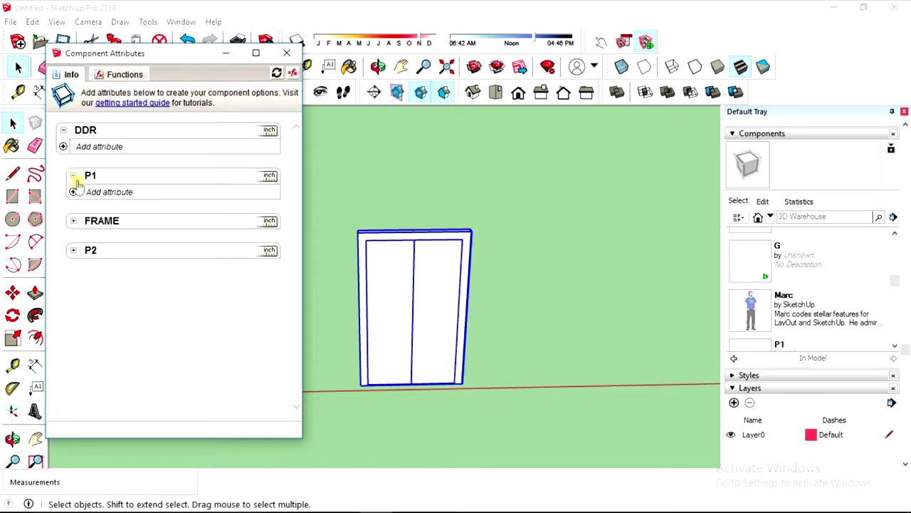
pyautogui.click(74, 193)
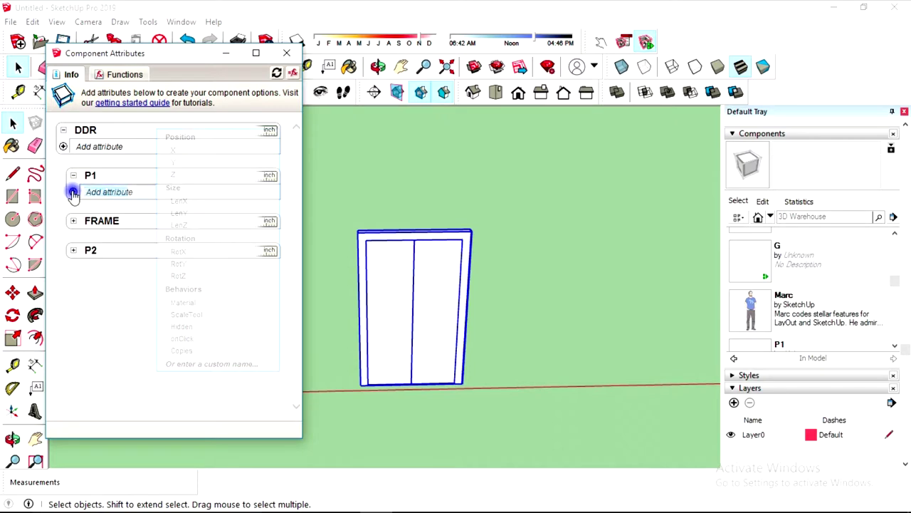
pyautogui.click(184, 338)
pyautogui.click(193, 211)
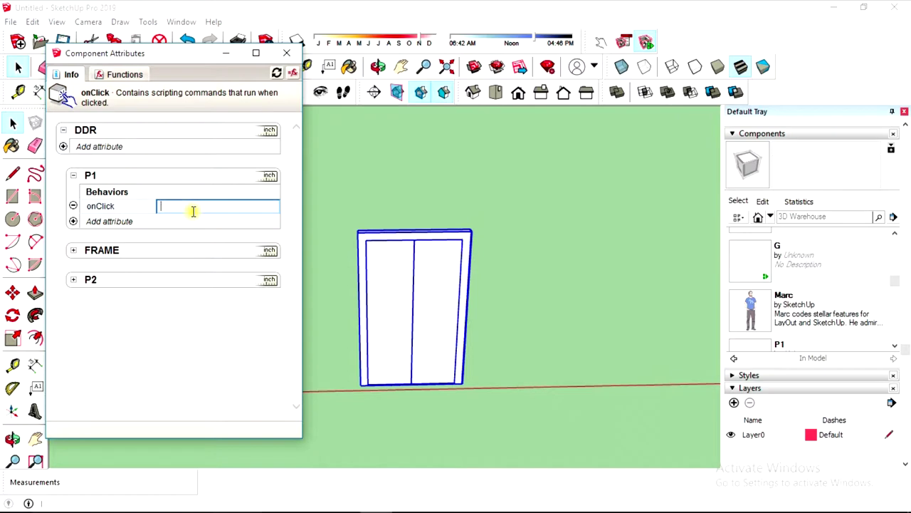
pyautogui.hotkey('ctrl', 'v')
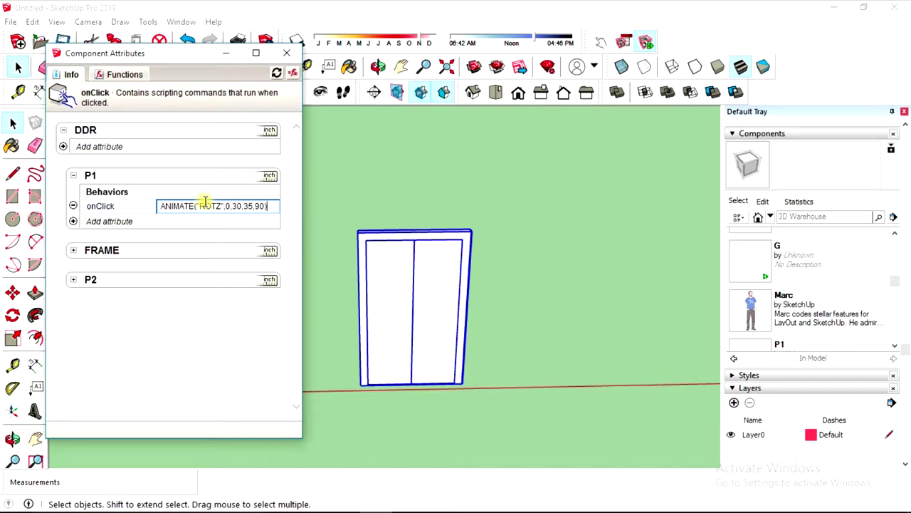
pyautogui.press('Return')
# Give P2 an onClick of ANIMATE("ROTZ",0,-30,-35,-90) and minimize Component Attributes
pyautogui.click(73, 281)
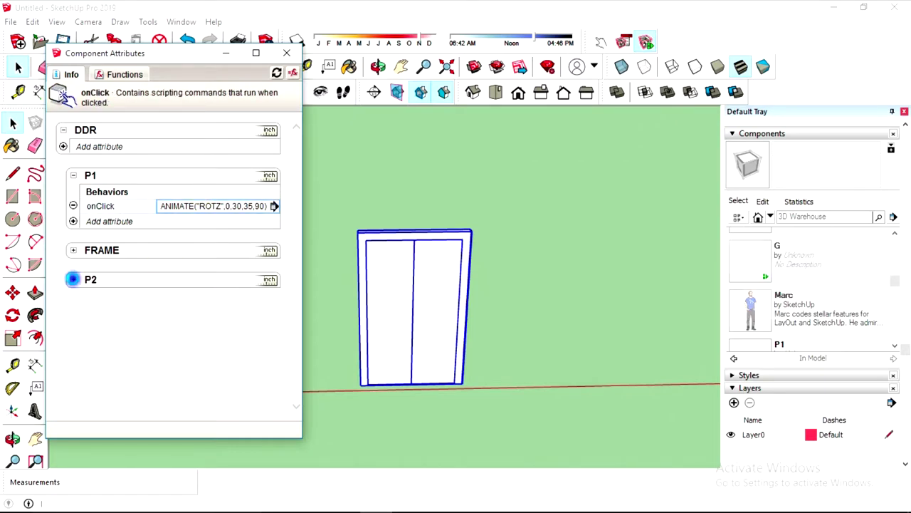
pyautogui.click(73, 296)
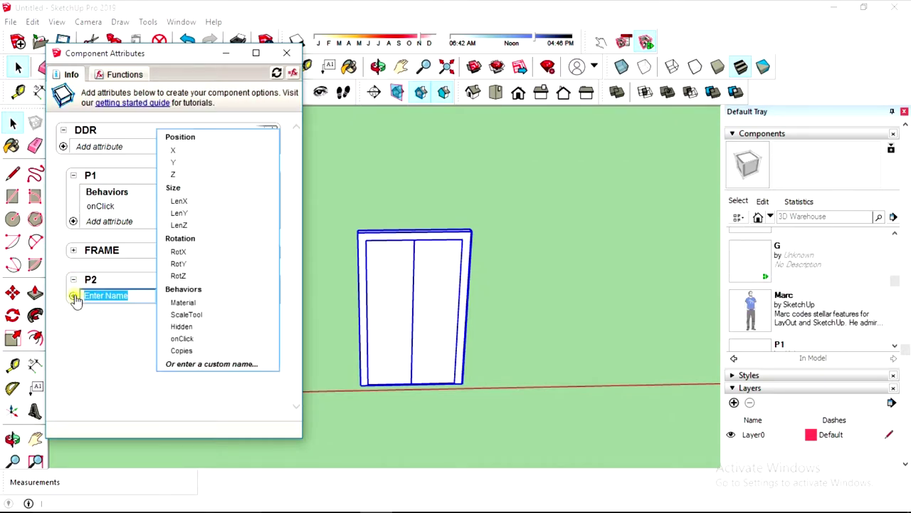
pyautogui.click(173, 338)
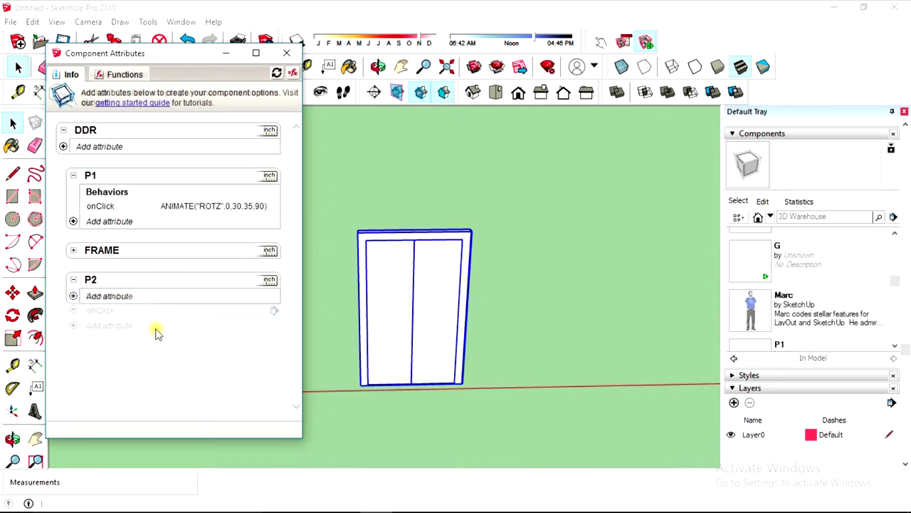
pyautogui.click(167, 311)
pyautogui.hotkey('ctrl', 'v')
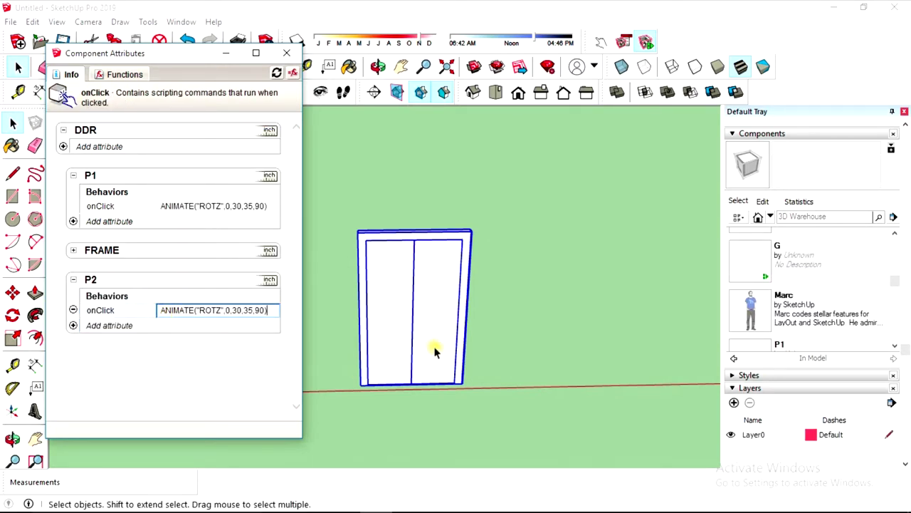
pyautogui.click(270, 309)
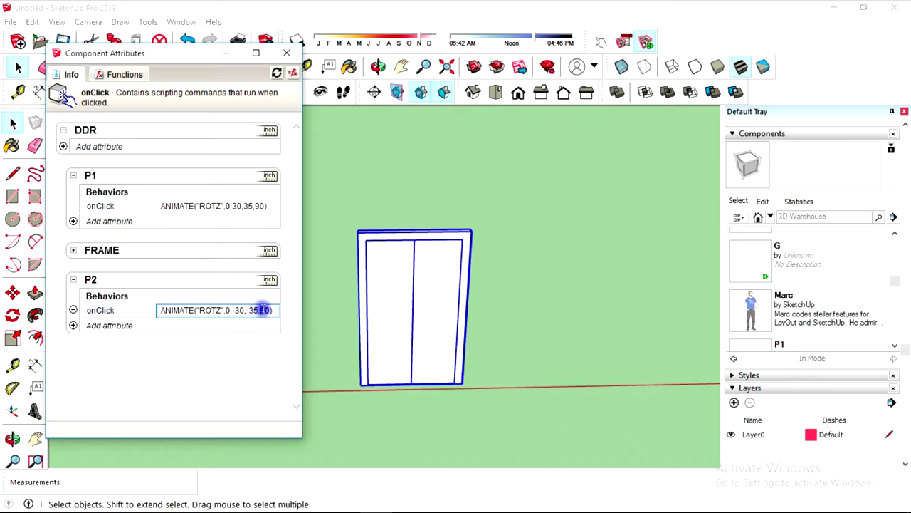
pyautogui.click(262, 310)
pyautogui.write('-')
pyautogui.press('Return')
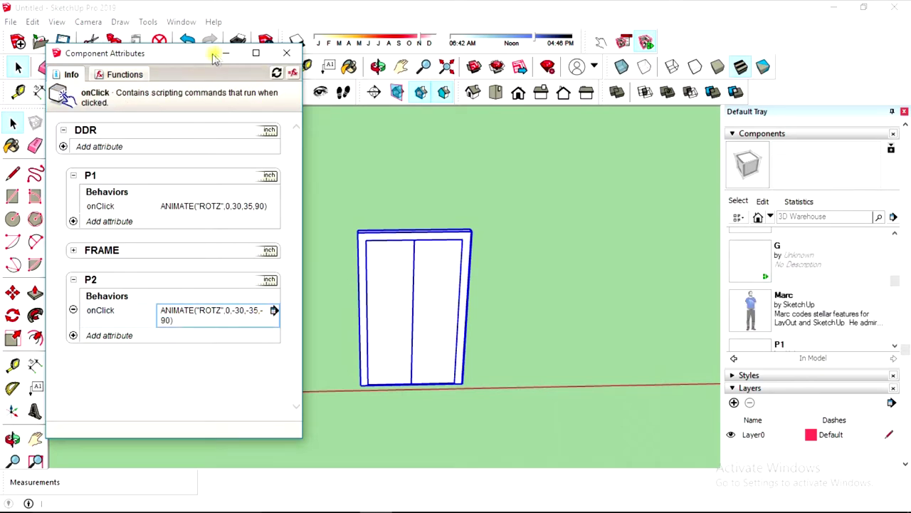
pyautogui.click(225, 53)
# With the Interact tool, swing open the left and right door panels
pyautogui.click(645, 43)
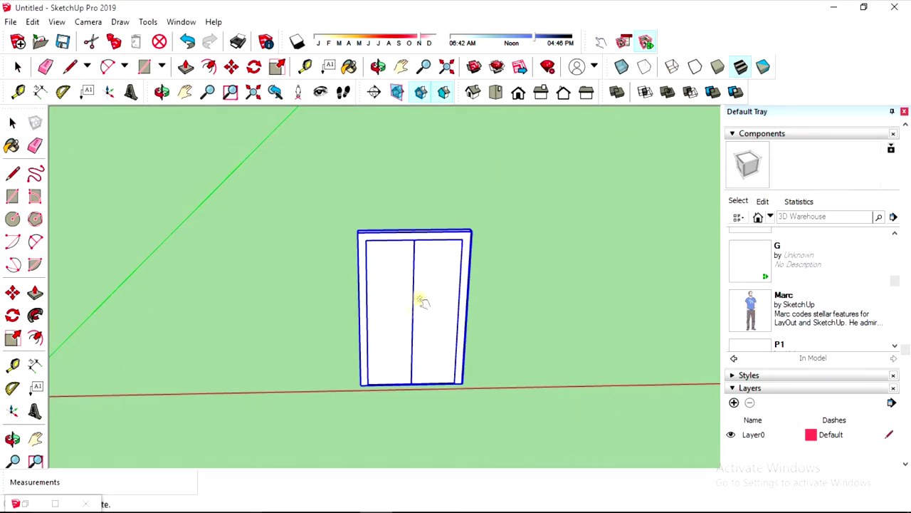
pyautogui.click(399, 306)
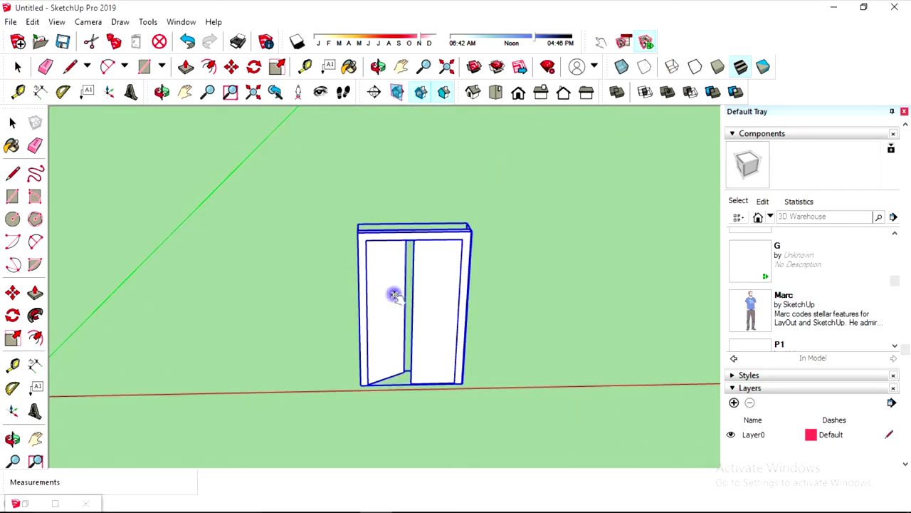
pyautogui.click(424, 328)
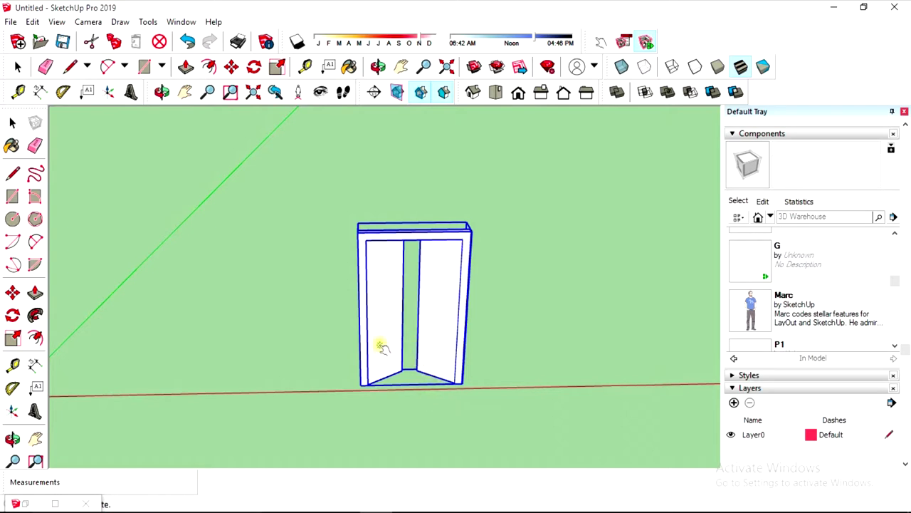
# Orbit around the opened doors and reselect the door component
pyautogui.moveTo(427, 360)
pyautogui.mouseDown(button='middle')
pyautogui.moveTo(418, 392)
pyautogui.moveTo(448, 351)
pyautogui.moveTo(437, 301)
pyautogui.moveTo(406, 325)
pyautogui.moveTo(520, 364)
pyautogui.moveTo(527, 340)
pyautogui.mouseUp(button='middle')
pyautogui.press('space')
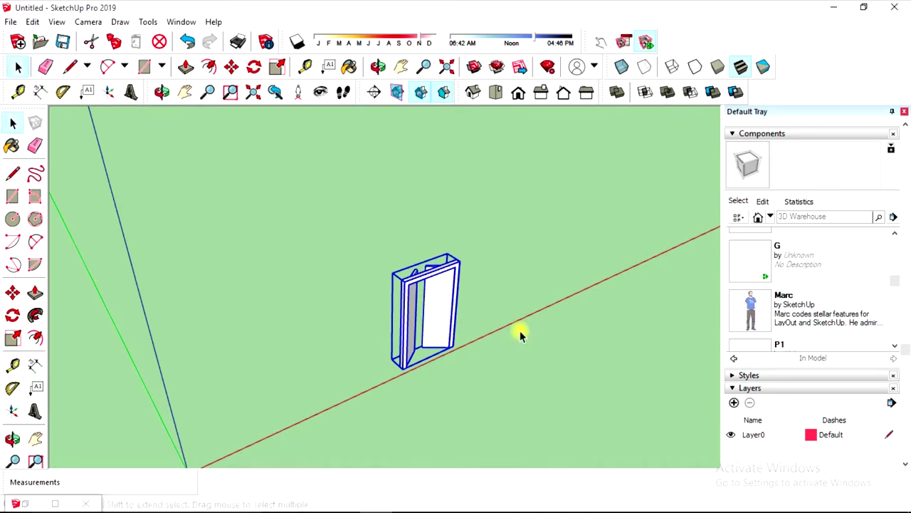
pyautogui.click(520, 250)
pyautogui.moveTo(567, 309)
pyautogui.mouseDown(button='middle')
pyautogui.moveTo(514, 327)
pyautogui.moveTo(450, 278)
pyautogui.moveTo(466, 342)
pyautogui.moveTo(387, 346)
pyautogui.moveTo(472, 350)
pyautogui.moveTo(454, 322)
pyautogui.mouseUp(button='middle')
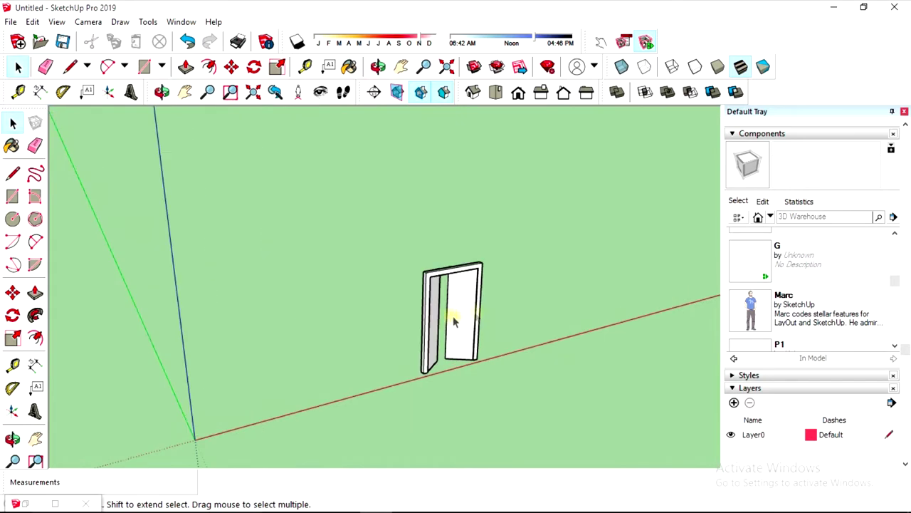
pyautogui.click(476, 306)
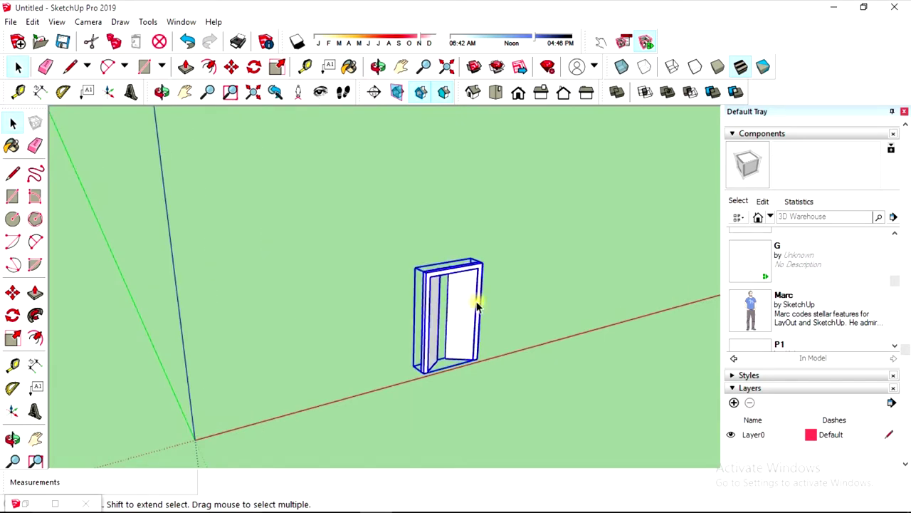
# Reopen Component Attributes and start a new DDR attribute, cancelling the attempts
pyautogui.click(55, 503)
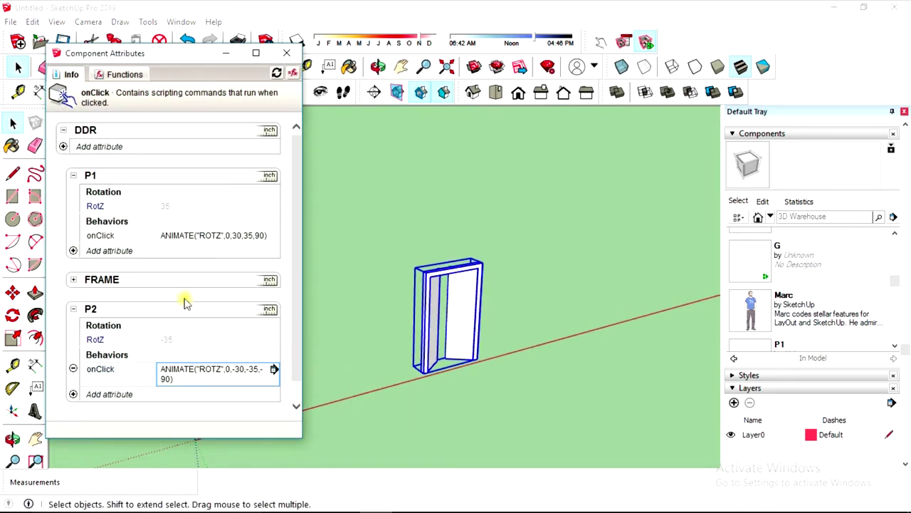
pyautogui.scroll(-1, 110, 201)
pyautogui.scroll(1, 104, 193)
pyautogui.click(63, 147)
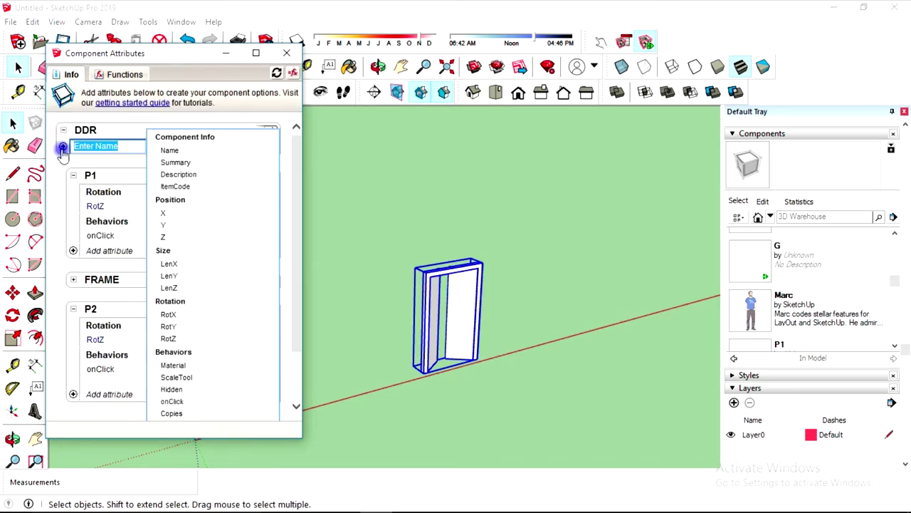
pyautogui.click(172, 251)
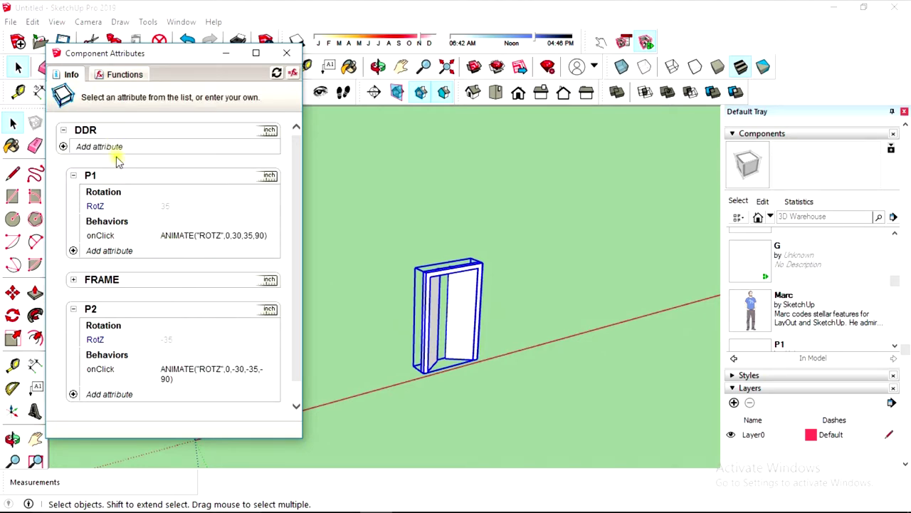
pyautogui.click(63, 147)
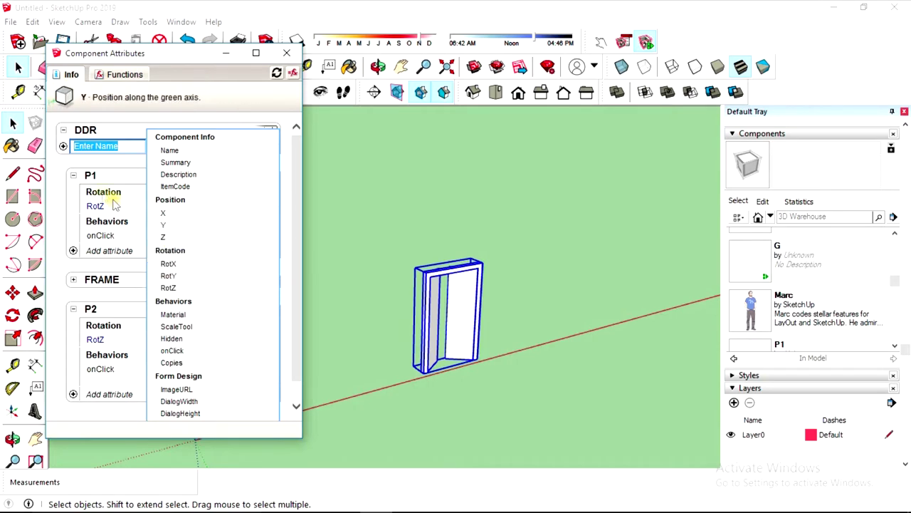
pyautogui.click(359, 170)
pyautogui.scroll(-2, 356, 175)
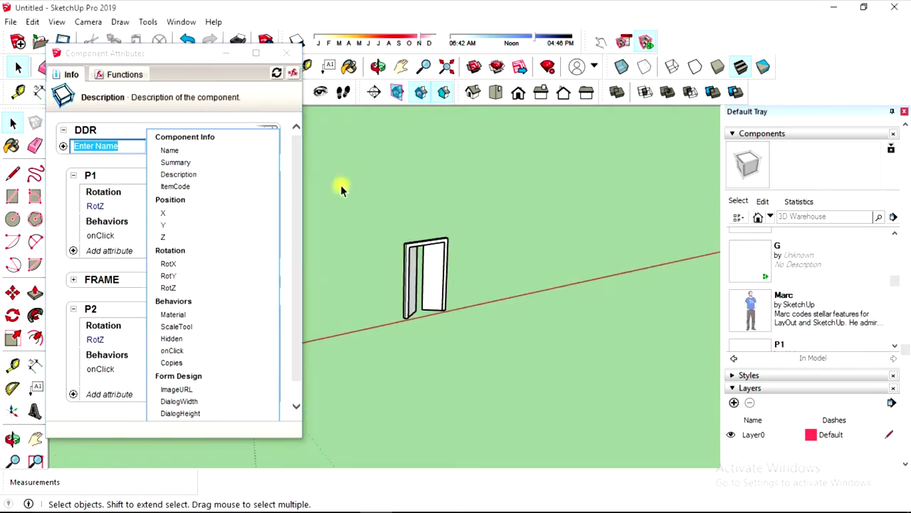
pyautogui.click(63, 173)
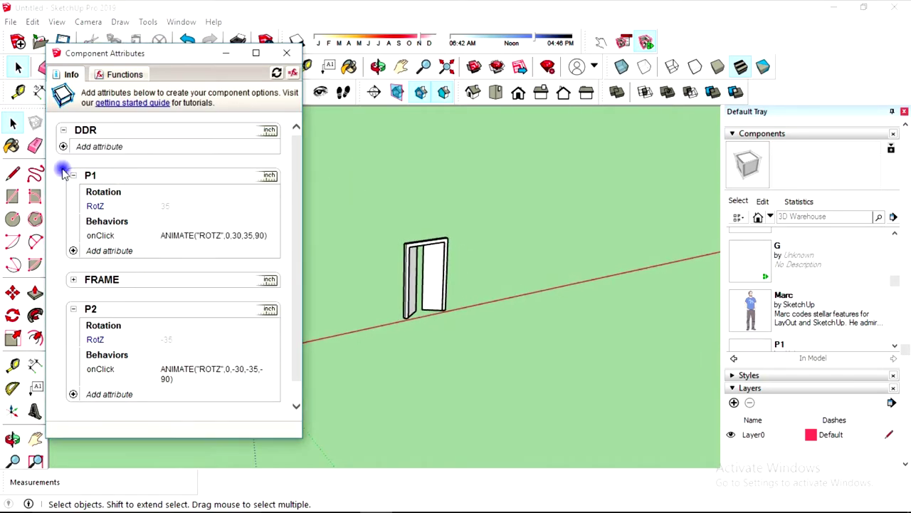
pyautogui.moveTo(295, 189); pyautogui.dragTo(291, 258)
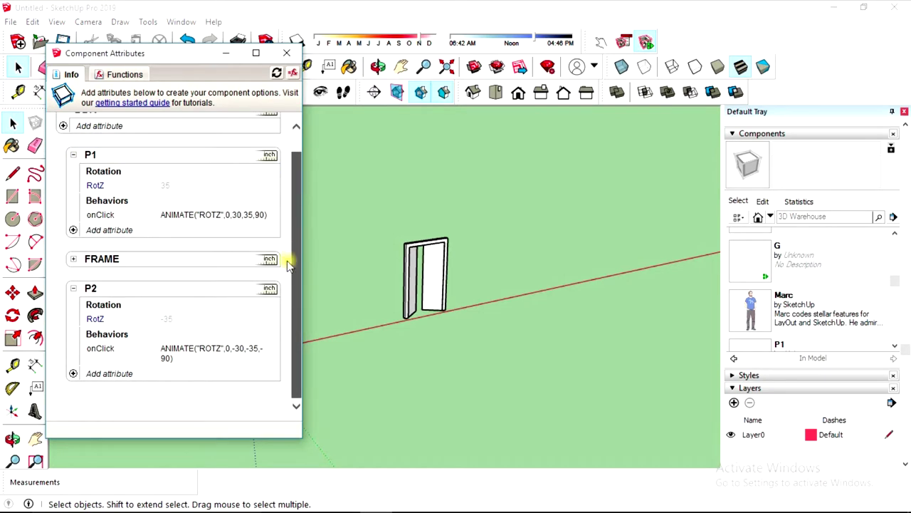
pyautogui.click(73, 167)
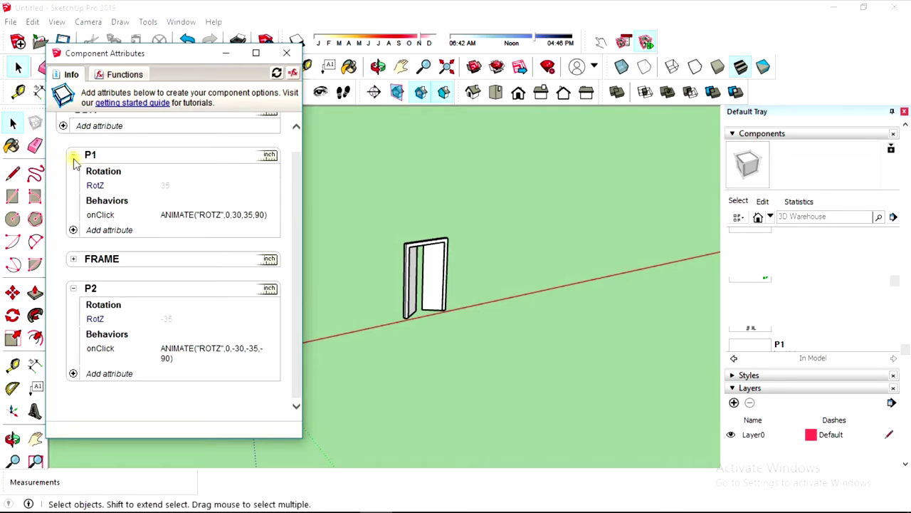
# Reselect the door, reopen Component Attributes and collapse P2's attribute group
pyautogui.click(431, 281)
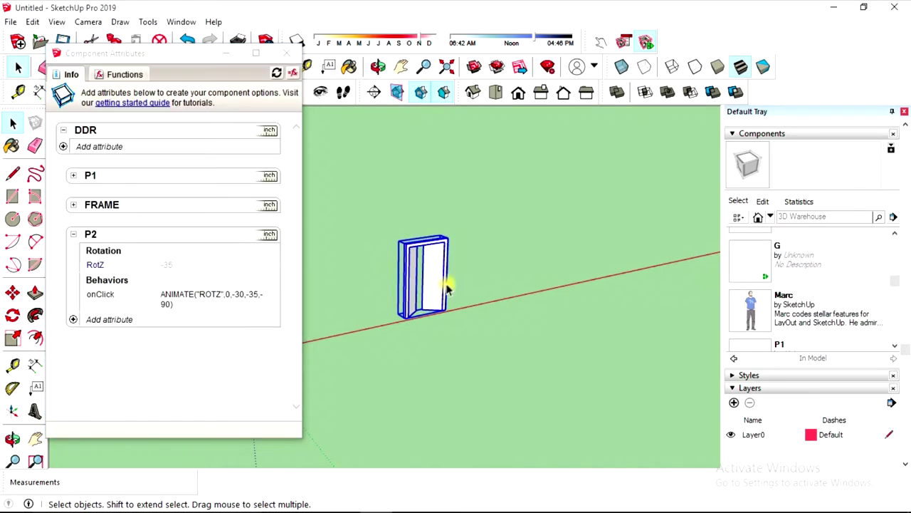
pyautogui.click(64, 148)
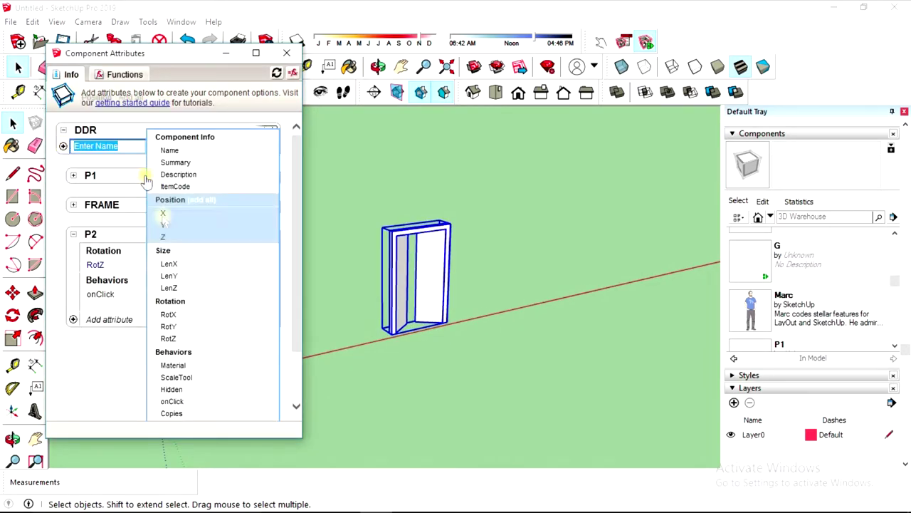
pyautogui.click(166, 252)
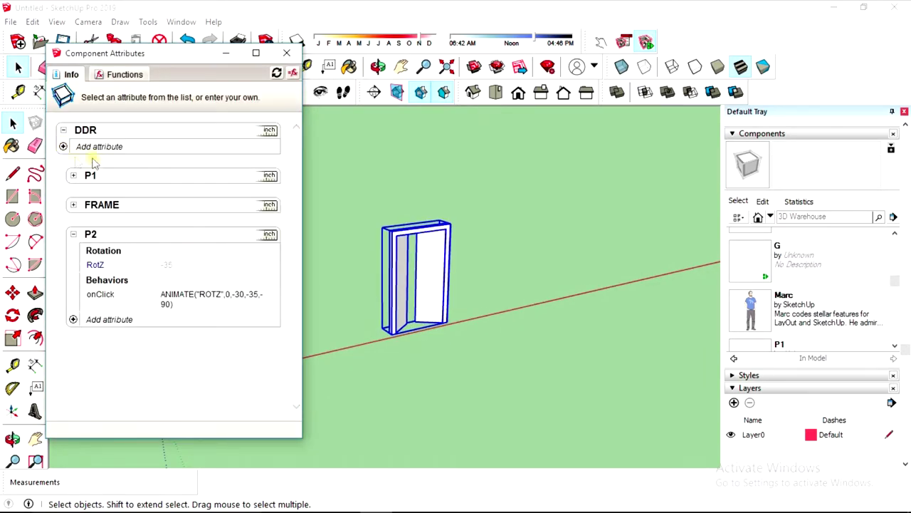
pyautogui.click(62, 147)
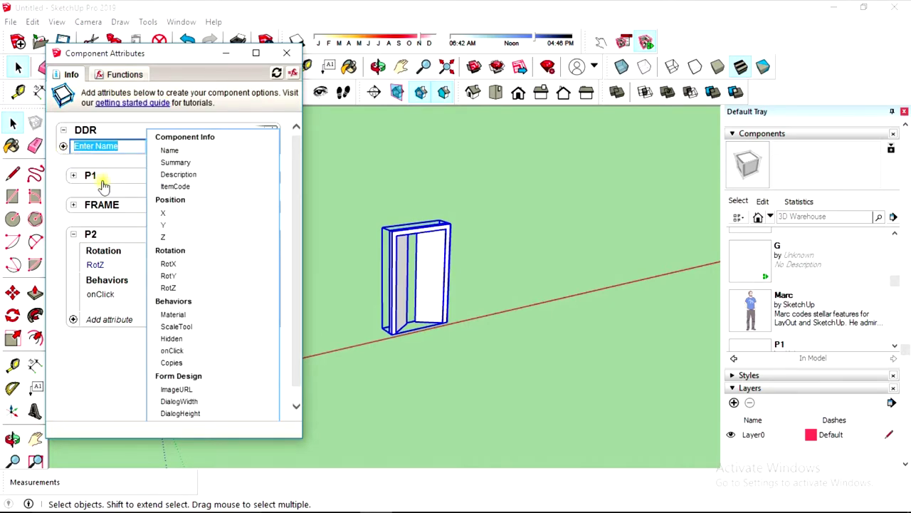
pyautogui.click(284, 54)
pyautogui.click(355, 220)
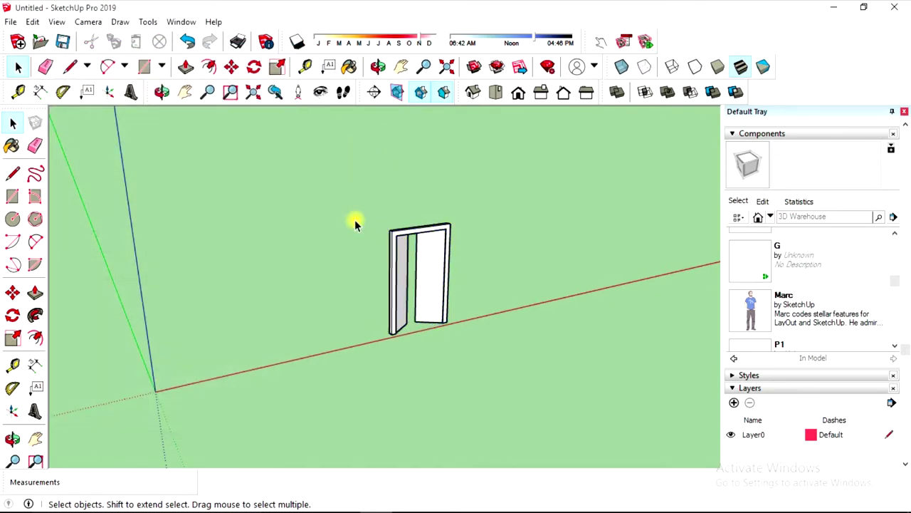
pyautogui.click(431, 245)
pyautogui.click(646, 42)
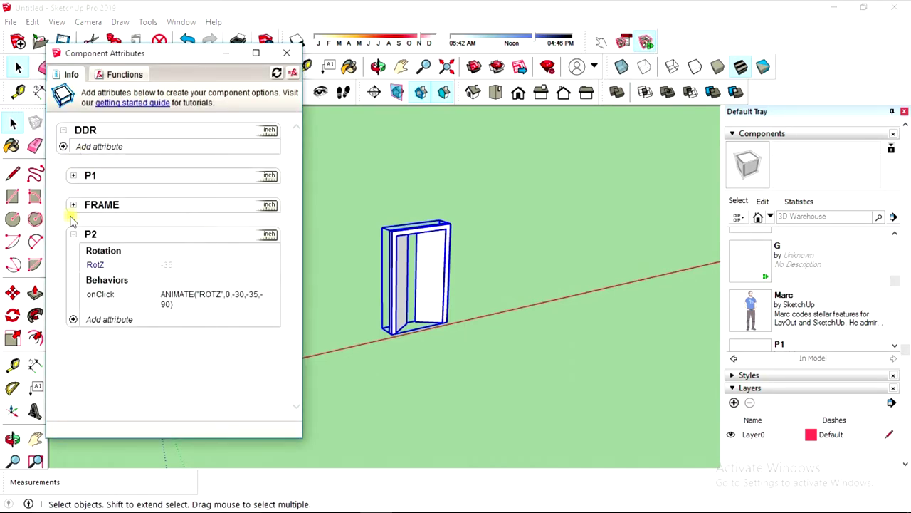
pyautogui.click(74, 235)
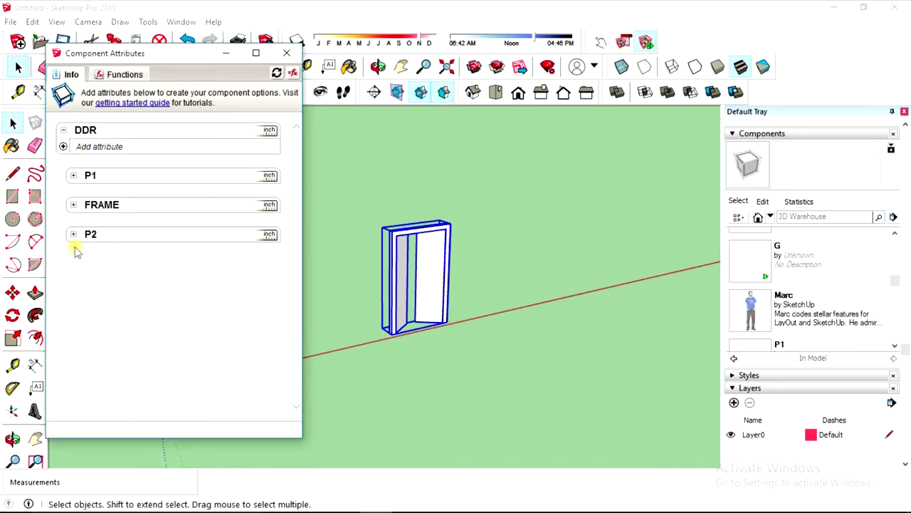
pyautogui.click(72, 235)
pyautogui.click(72, 235)
# Add the LenX attribute to DDR and reselect the door to show it
pyautogui.click(63, 147)
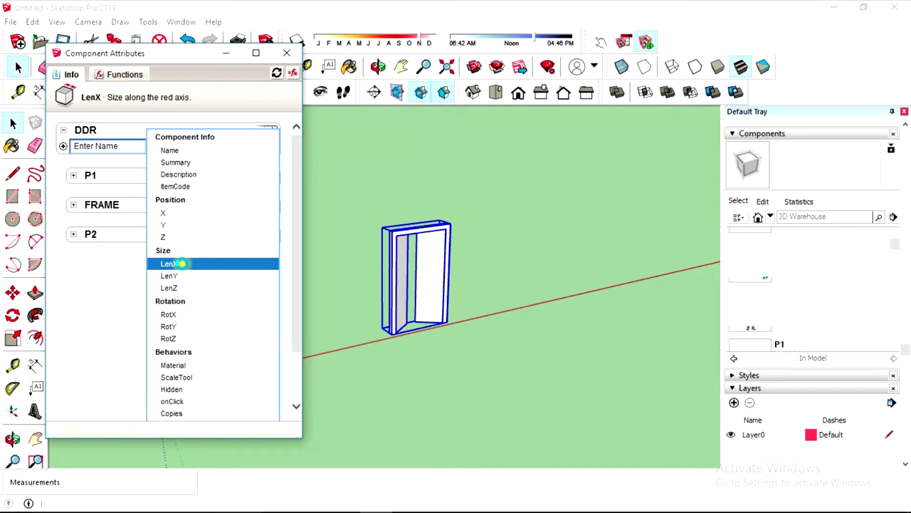
pyautogui.click(183, 265)
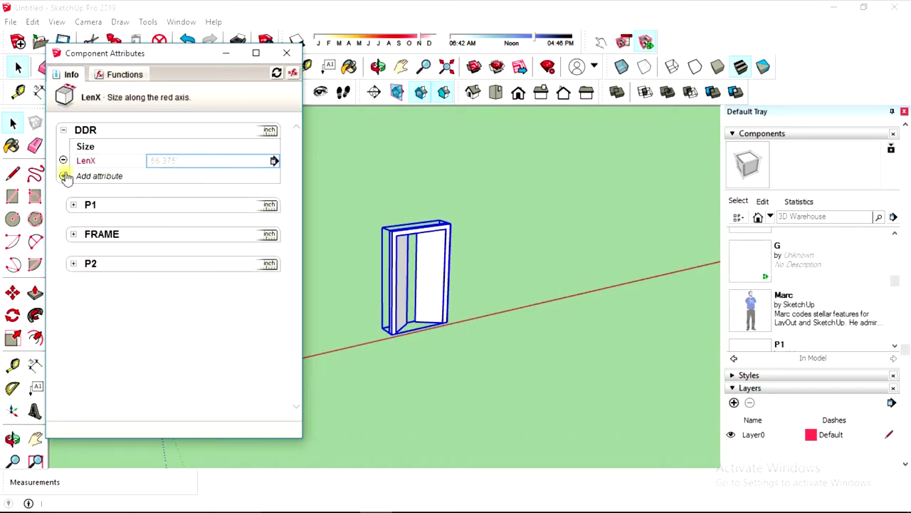
pyautogui.click(65, 176)
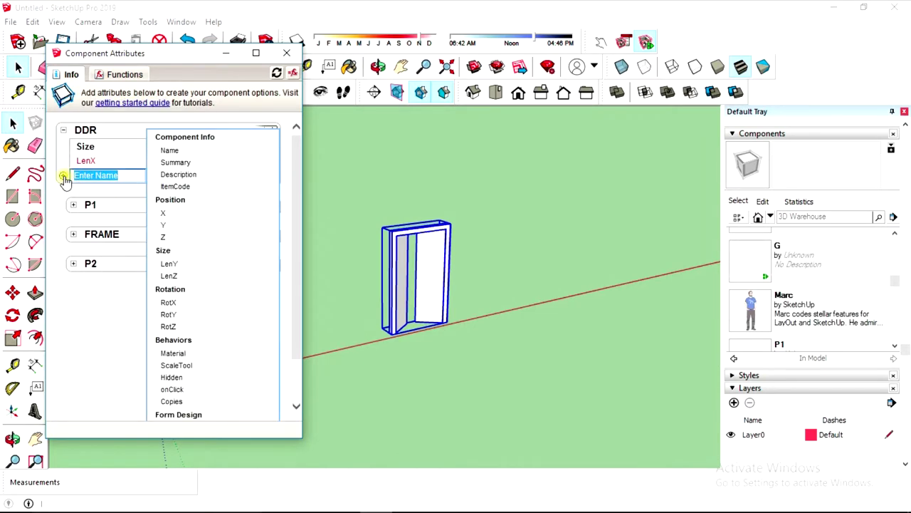
pyautogui.click(321, 228)
pyautogui.click(456, 265)
pyautogui.scroll(2, 450, 256)
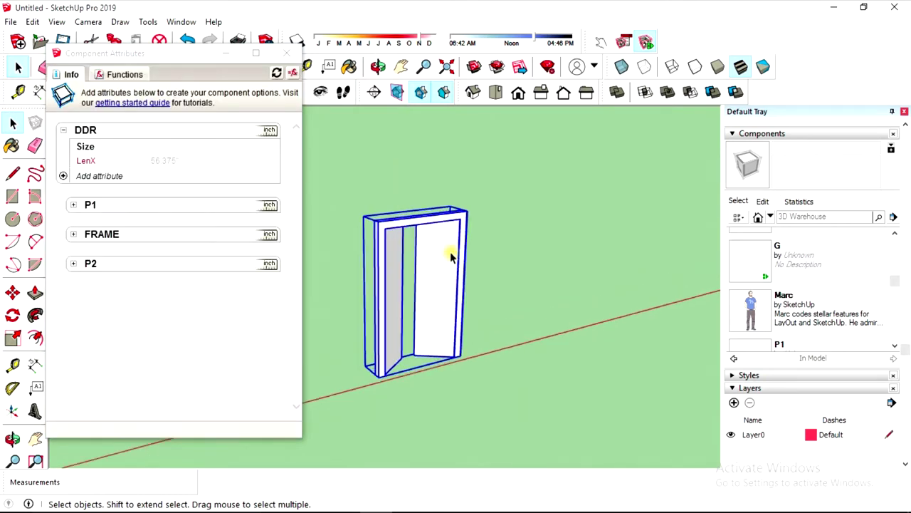
# Check the LenX width value, confirming it reads 56.375"
pyautogui.click(161, 163)
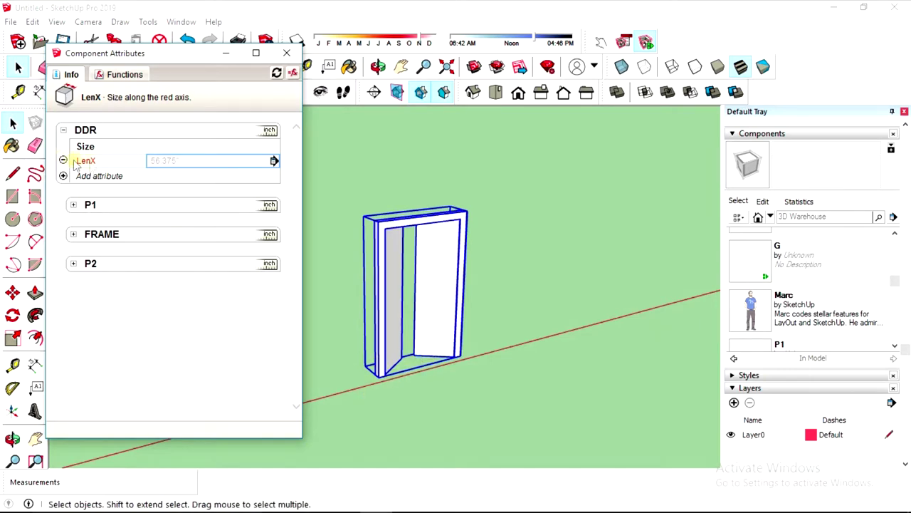
pyautogui.scroll(-1, 339, 336)
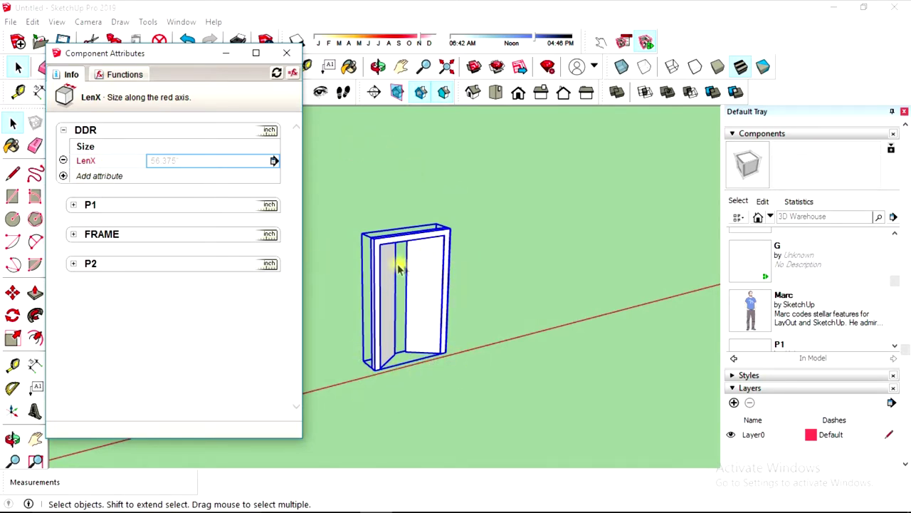
pyautogui.scroll(-4, 328, 297)
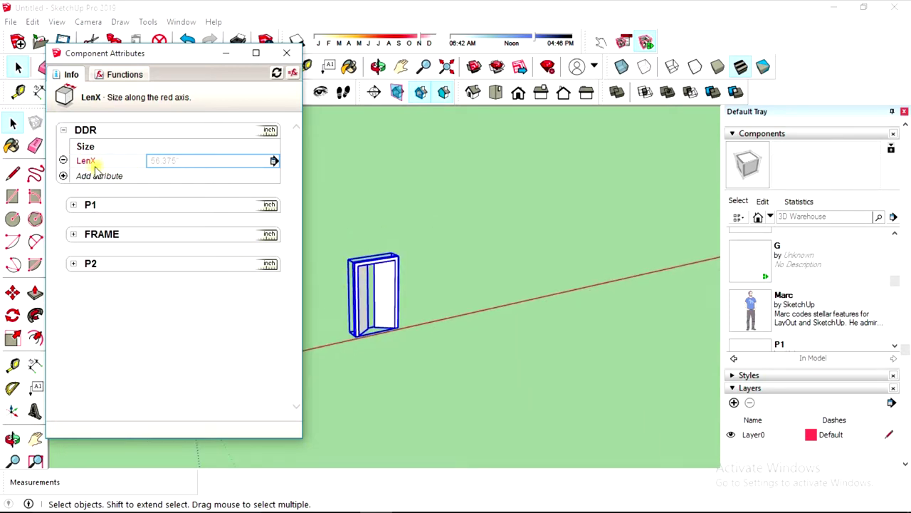
pyautogui.scroll(3, 387, 301)
pyautogui.scroll(2, 385, 295)
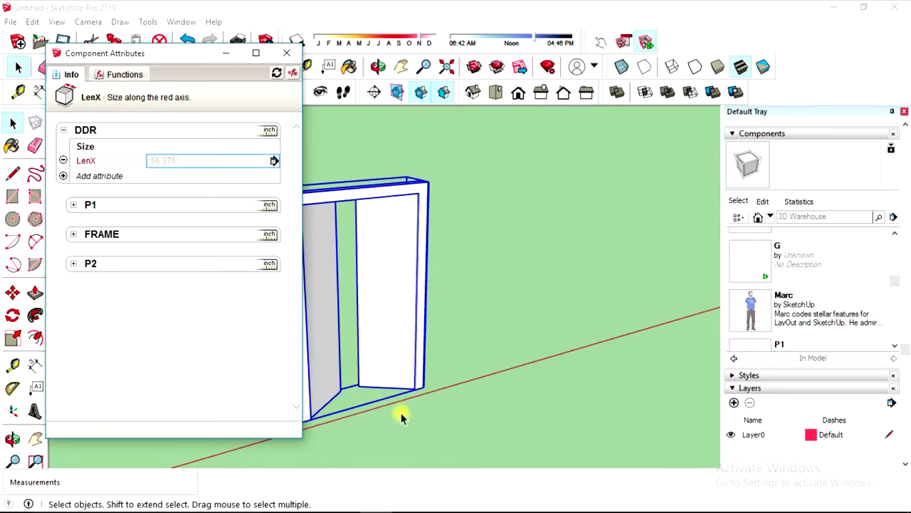
pyautogui.scroll(-2, 401, 417)
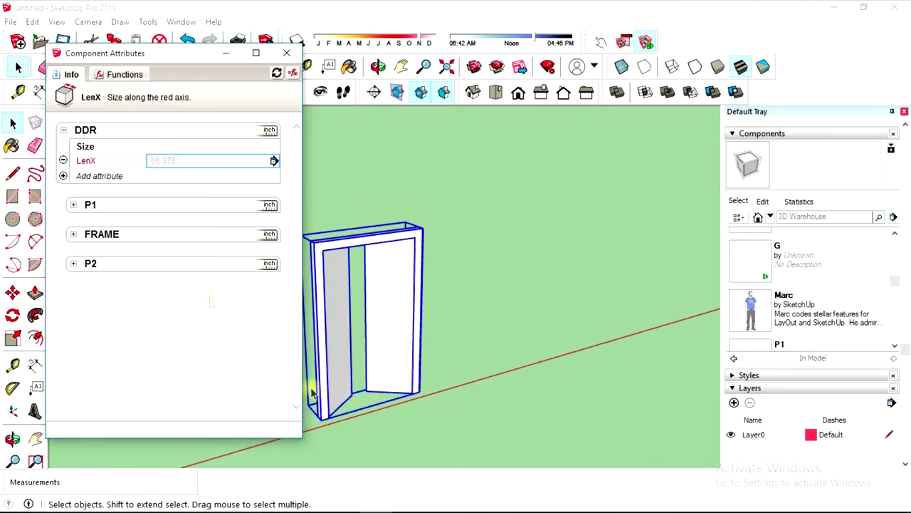
pyautogui.click(175, 161)
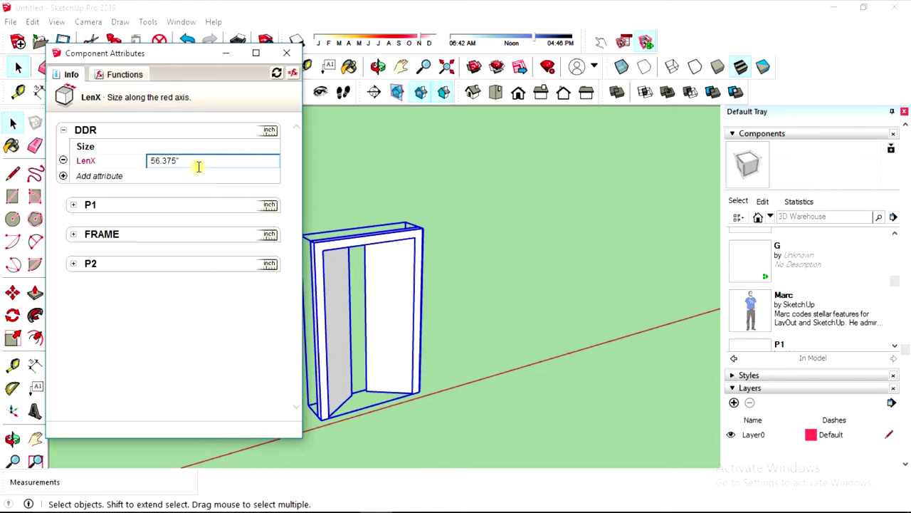
pyautogui.click(198, 166)
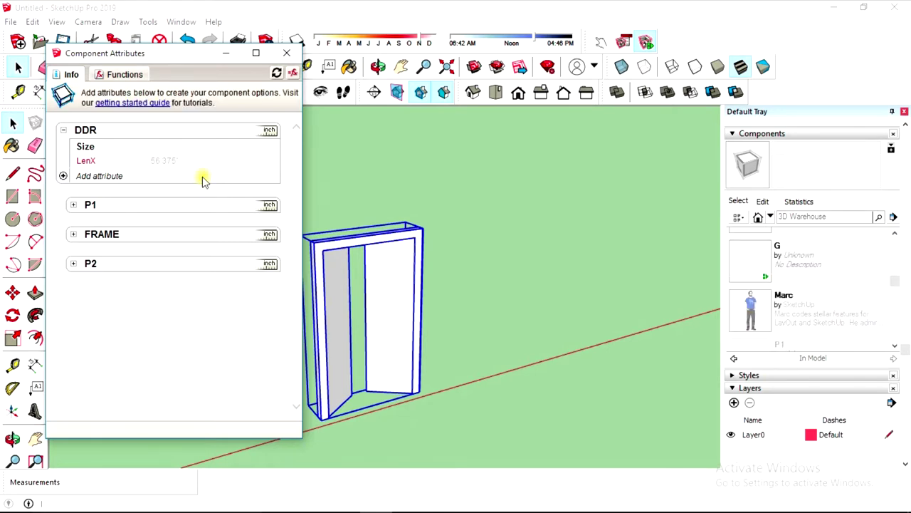
pyautogui.click(200, 169)
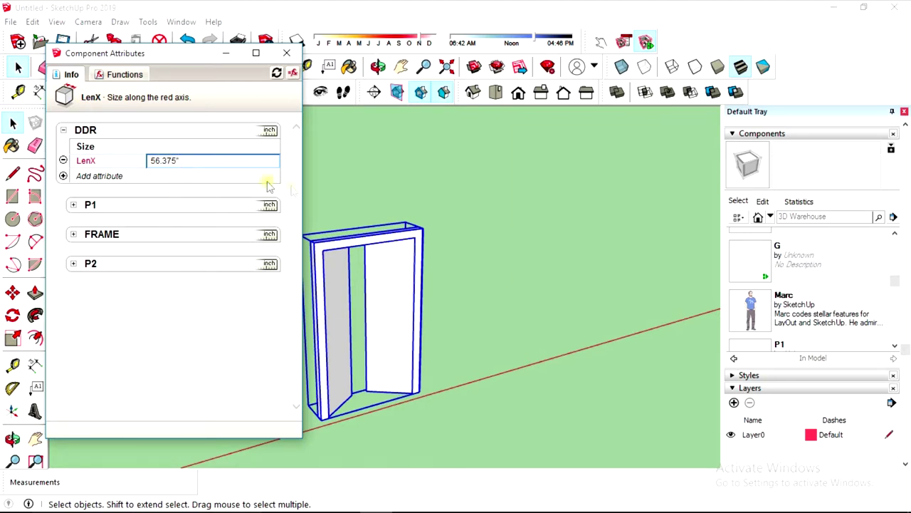
pyautogui.click(292, 185)
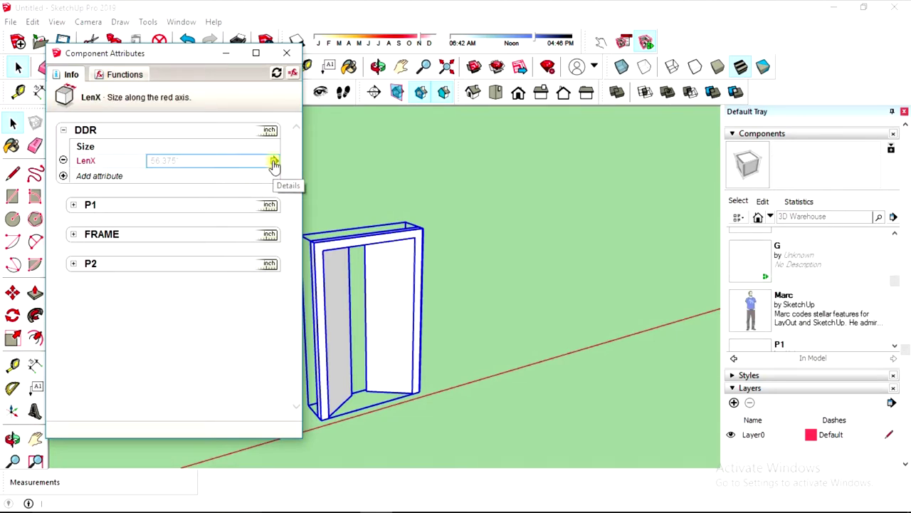
# Set LenX's display rule to 'Users can see this attribute' and apply it
pyautogui.click(275, 163)
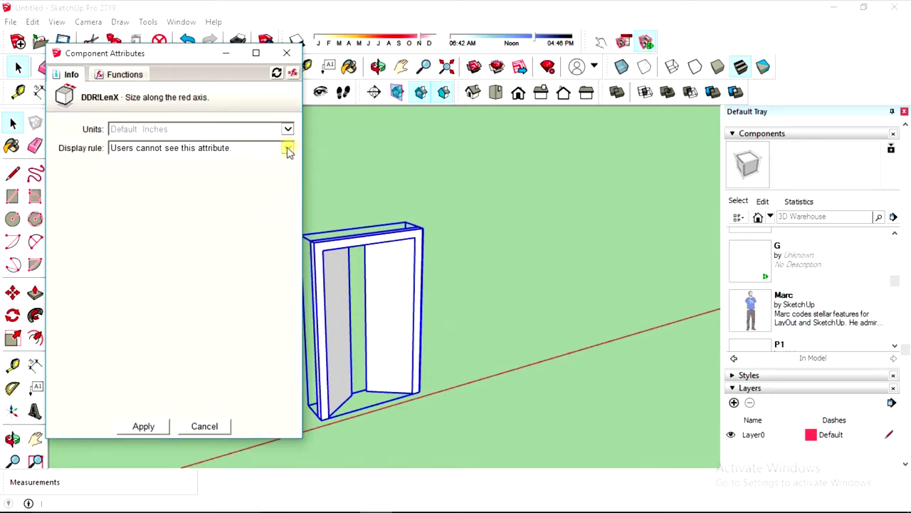
pyautogui.click(288, 148)
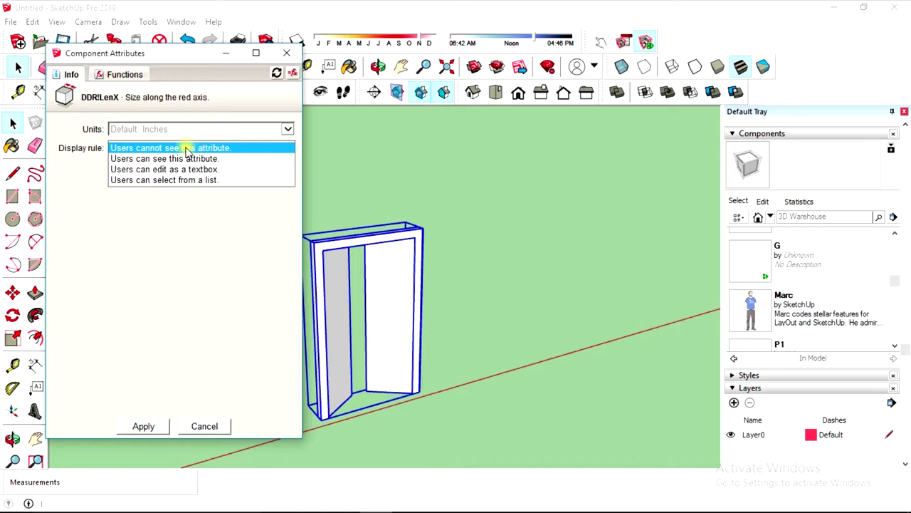
pyautogui.click(222, 148)
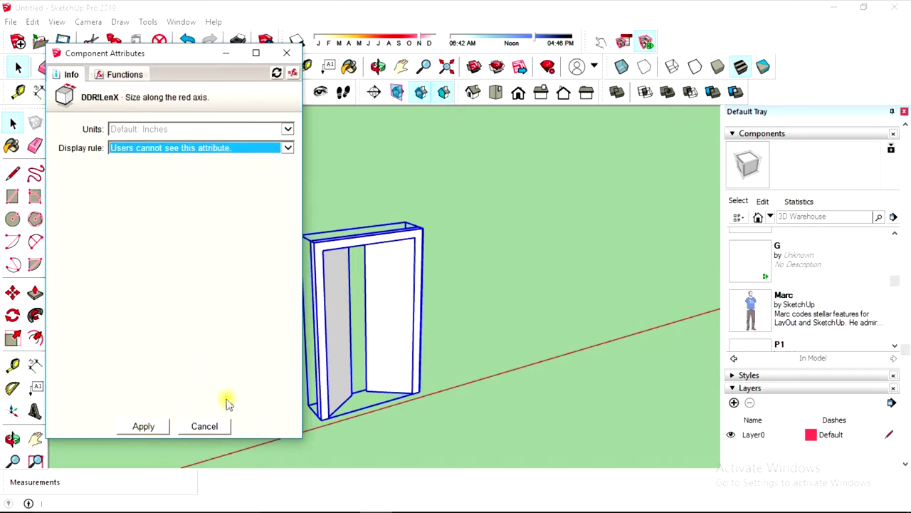
pyautogui.click(623, 43)
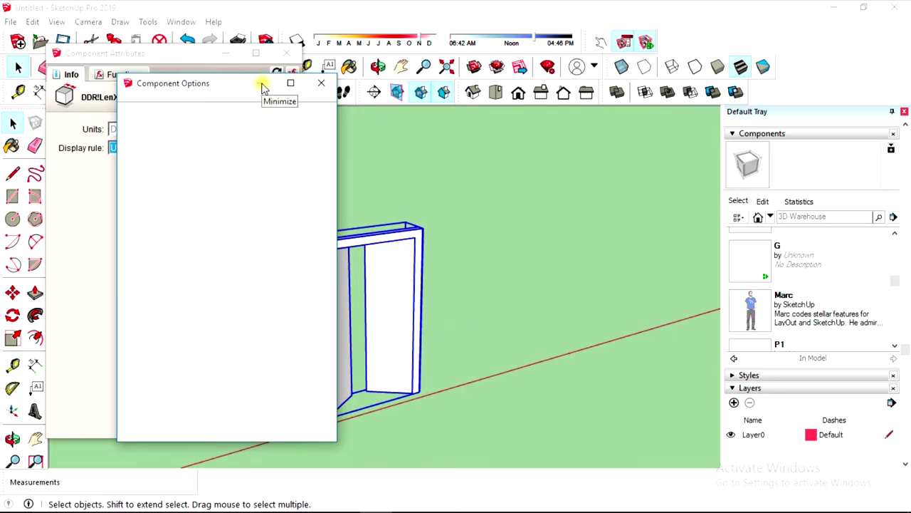
pyautogui.click(321, 83)
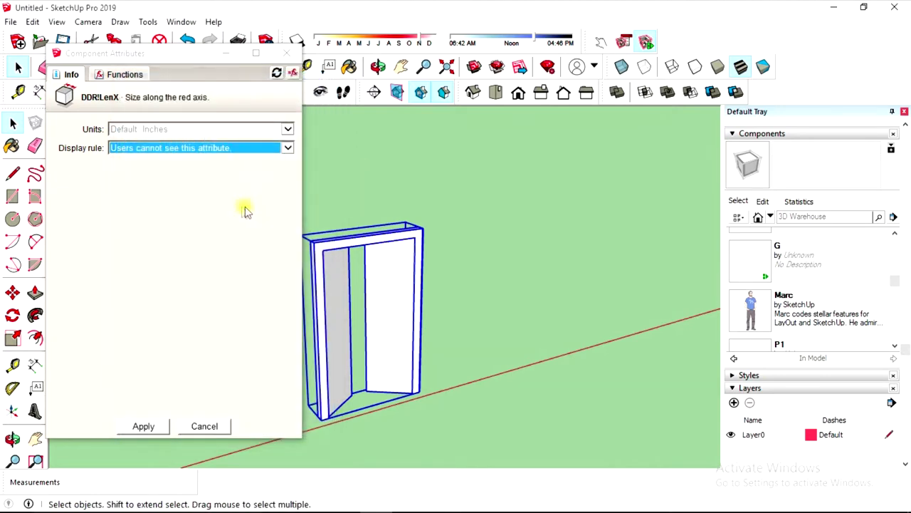
pyautogui.click(288, 154)
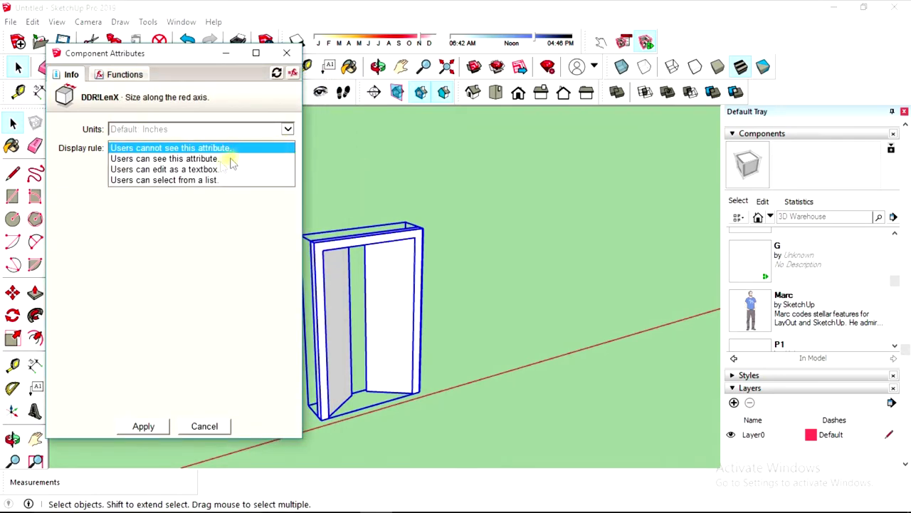
pyautogui.click(152, 158)
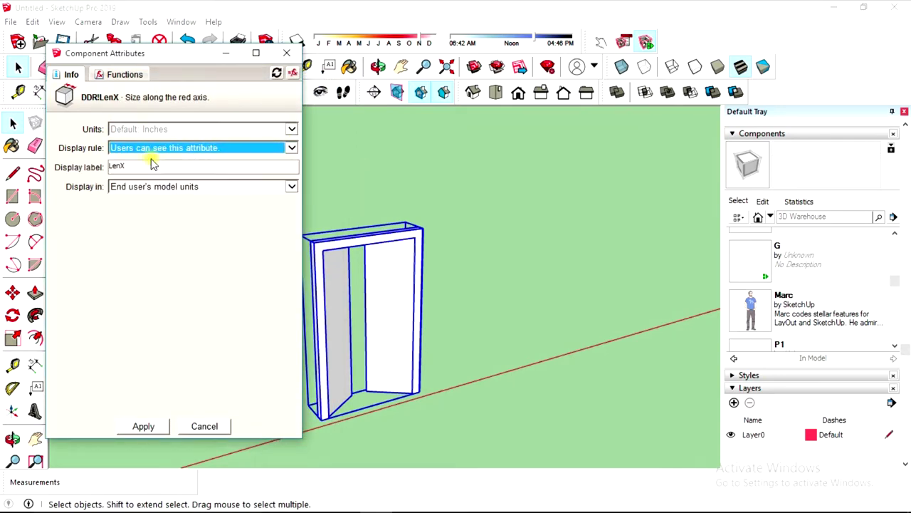
pyautogui.click(145, 427)
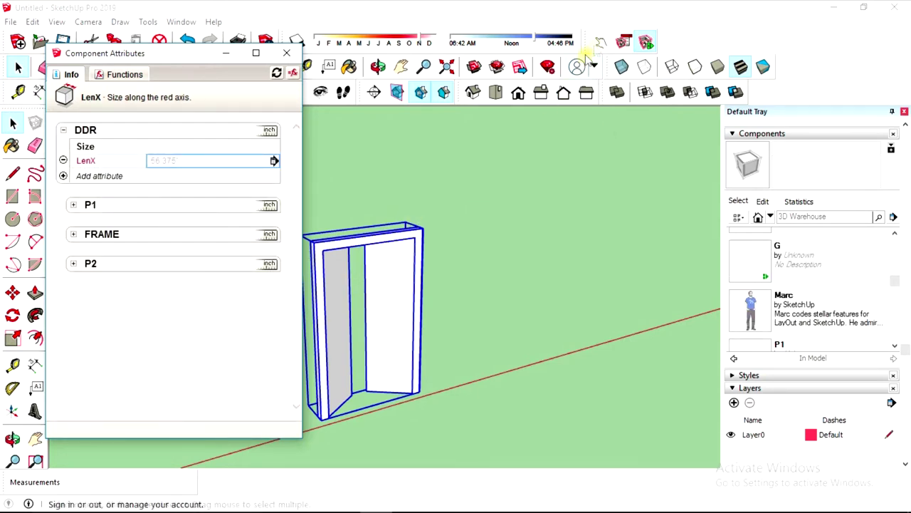
# Open and close Component Options for the reselected door
pyautogui.click(624, 45)
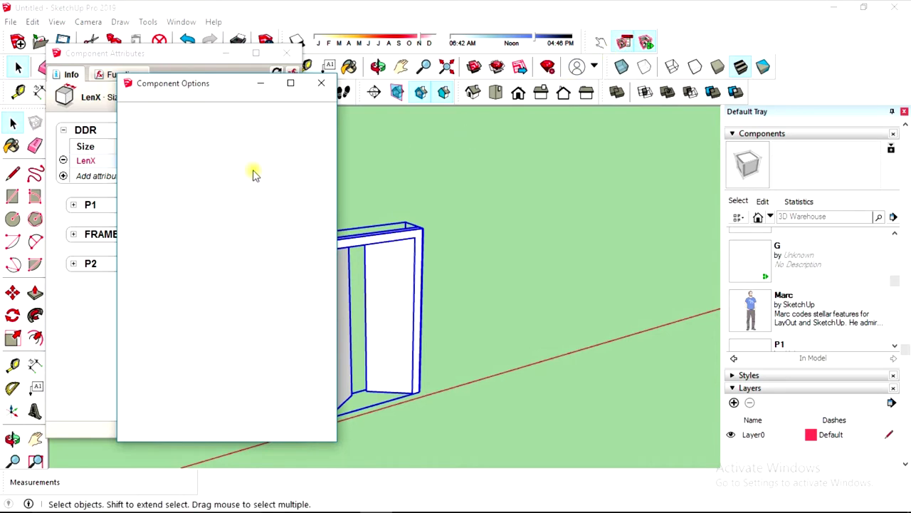
pyautogui.click(321, 83)
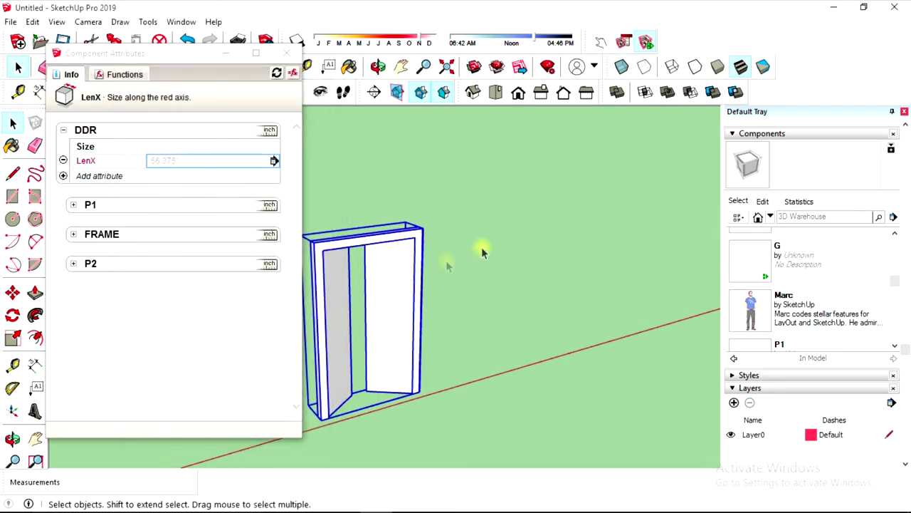
pyautogui.click(490, 229)
pyautogui.click(399, 240)
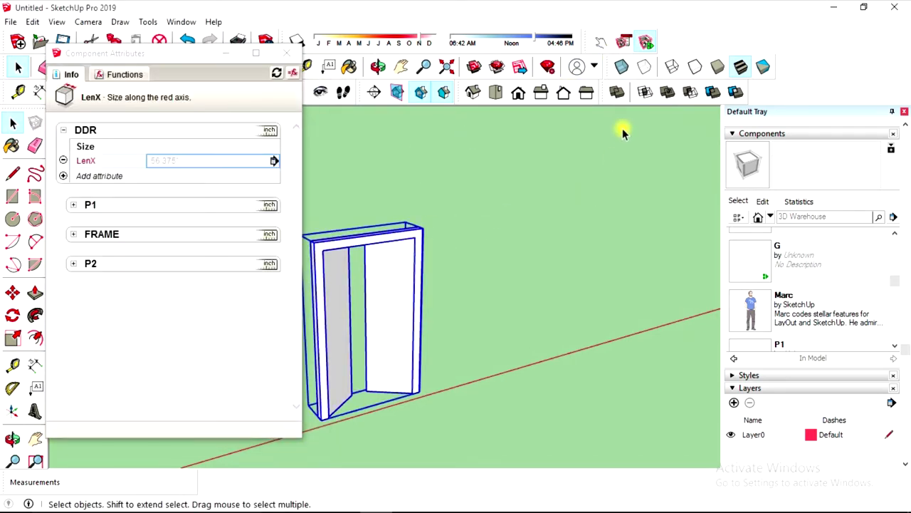
pyautogui.click(624, 44)
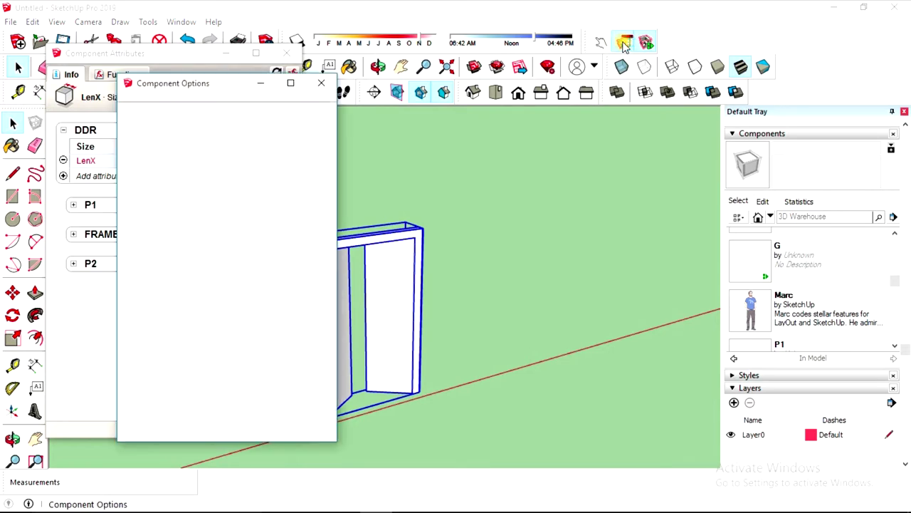
pyautogui.click(260, 84)
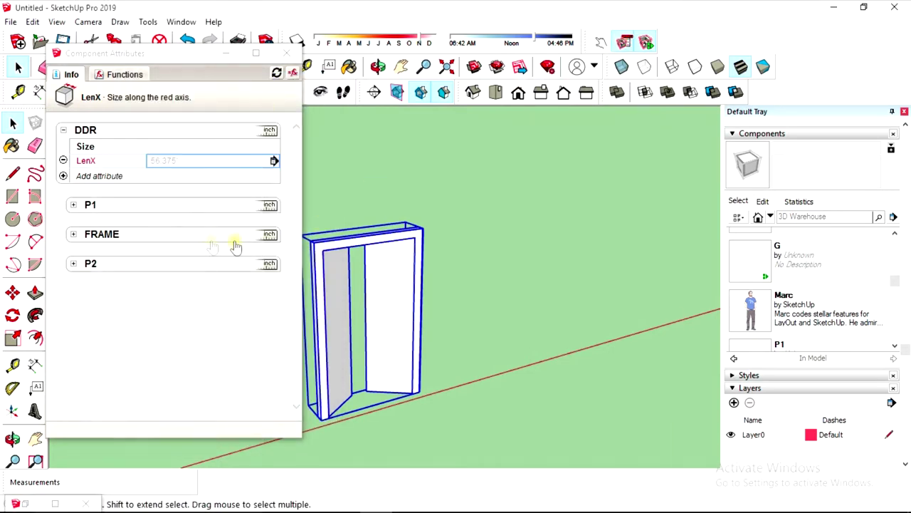
# Switch LenX's display rule to an editable text box and apply it
pyautogui.click(274, 161)
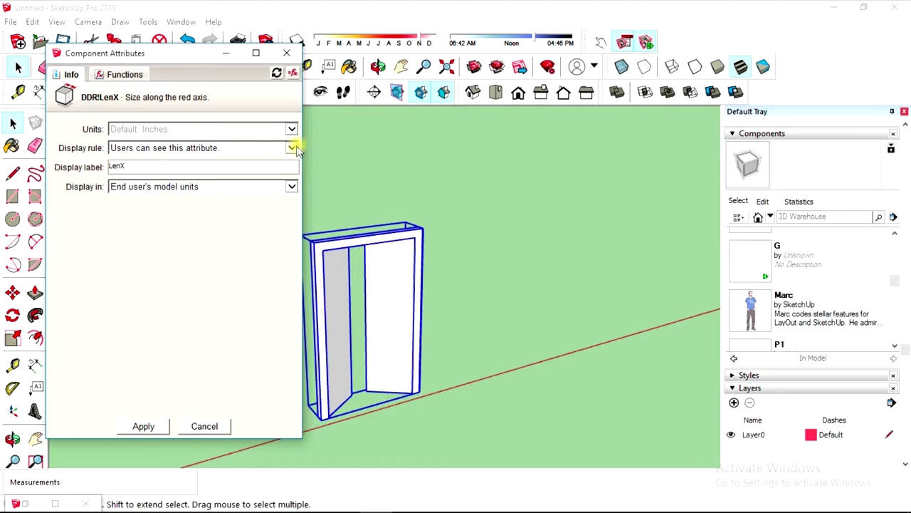
pyautogui.click(291, 148)
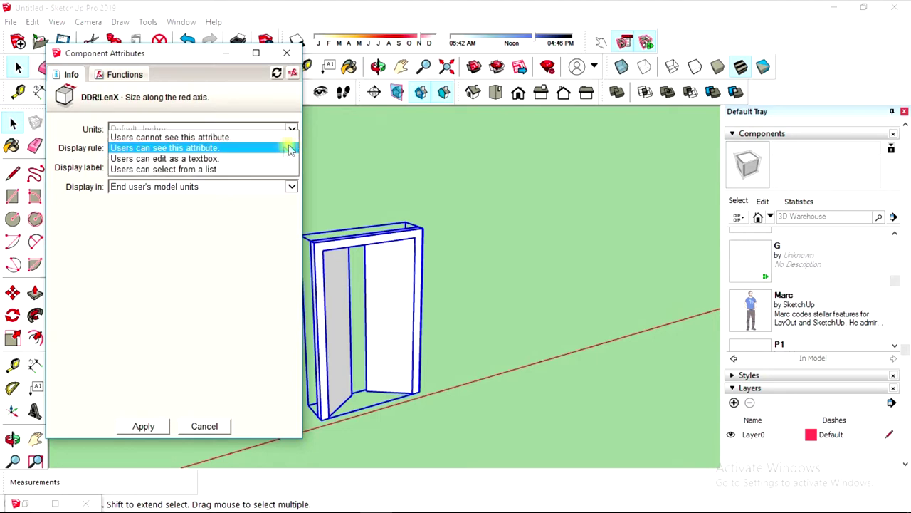
pyautogui.click(185, 159)
pyautogui.click(143, 425)
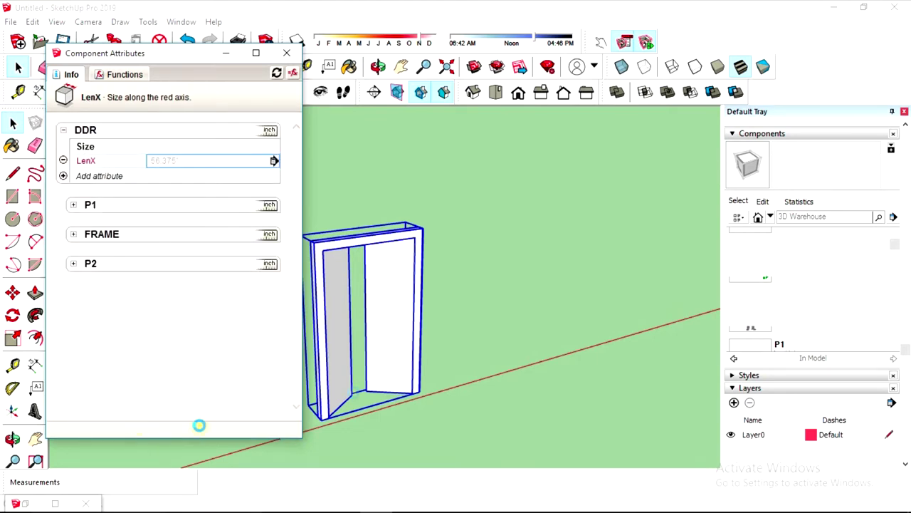
# Move Component Options beside the model, then close it and Component Attributes
pyautogui.click(625, 45)
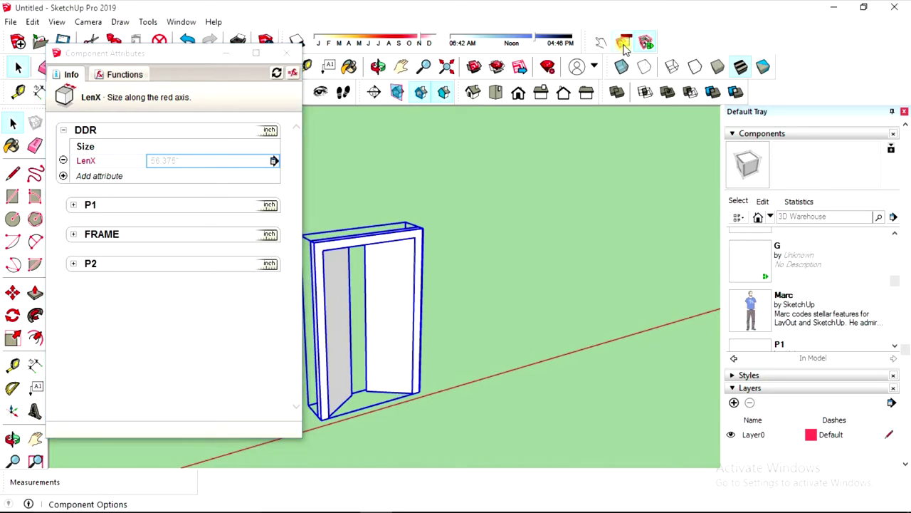
pyautogui.doubleClick(395, 240)
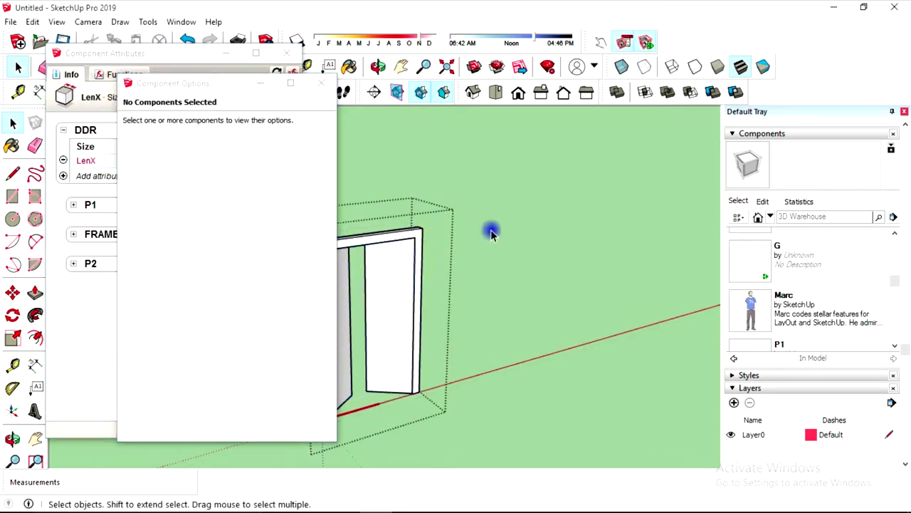
pyautogui.click(535, 228)
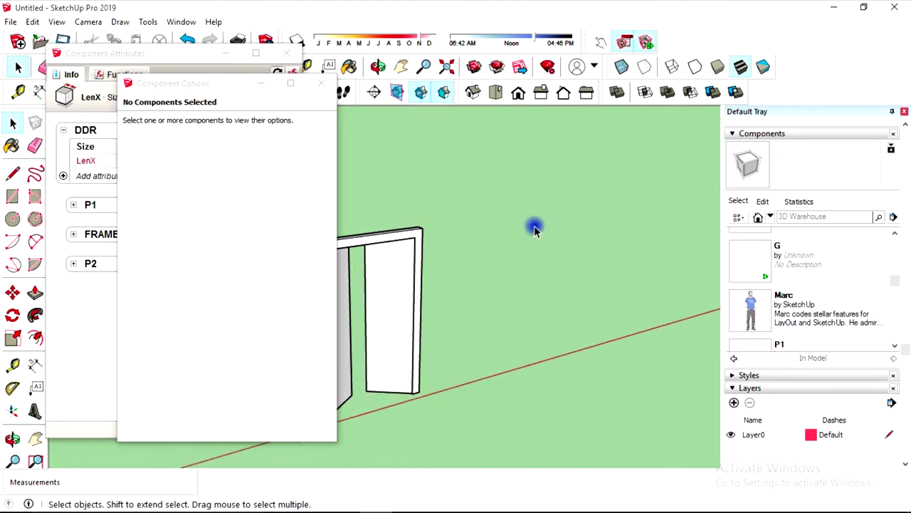
pyautogui.click(403, 238)
pyautogui.moveTo(206, 84); pyautogui.dragTo(680, 105)
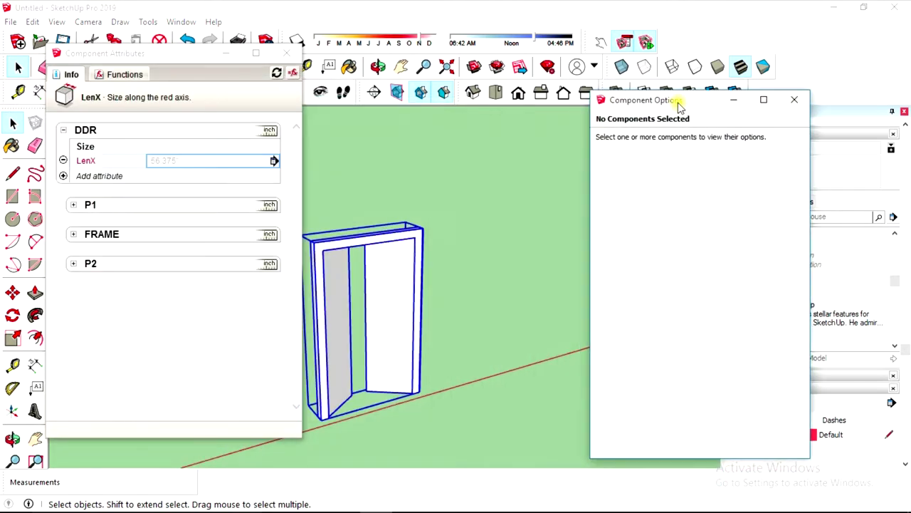
pyautogui.click(396, 246)
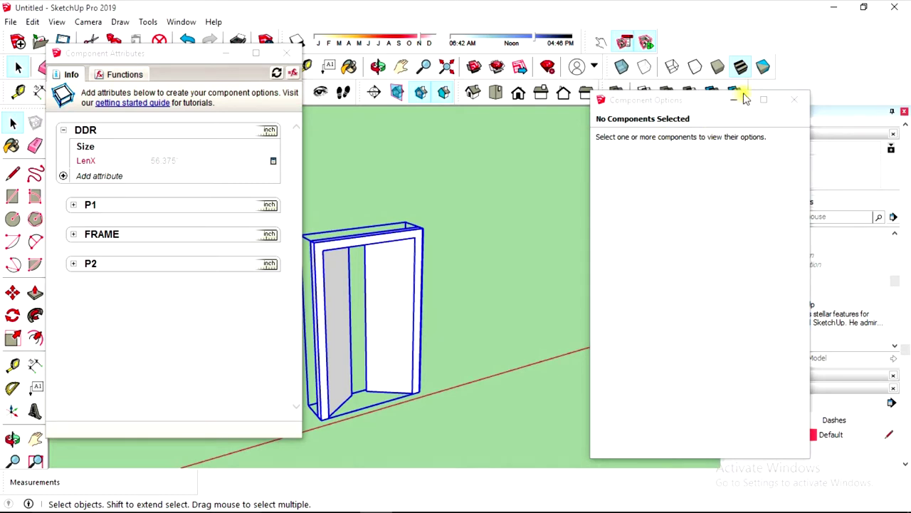
pyautogui.click(794, 100)
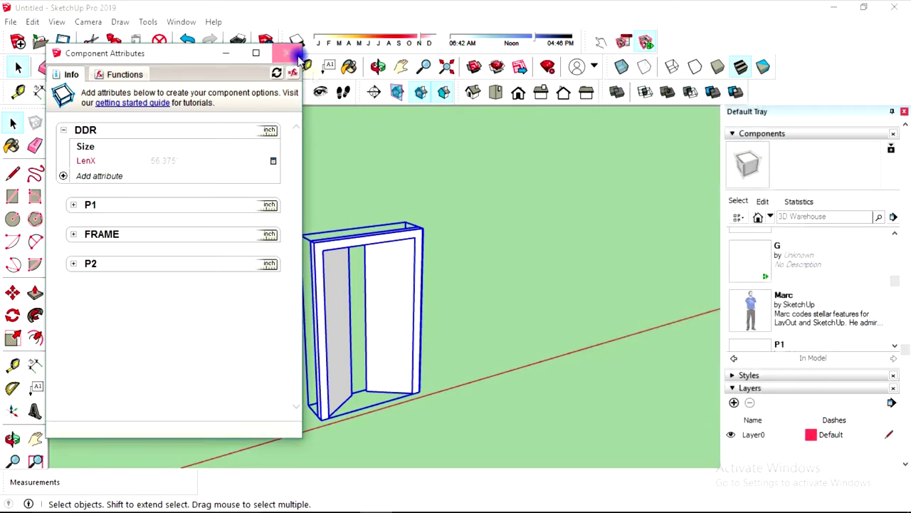
pyautogui.click(292, 54)
pyautogui.click(623, 41)
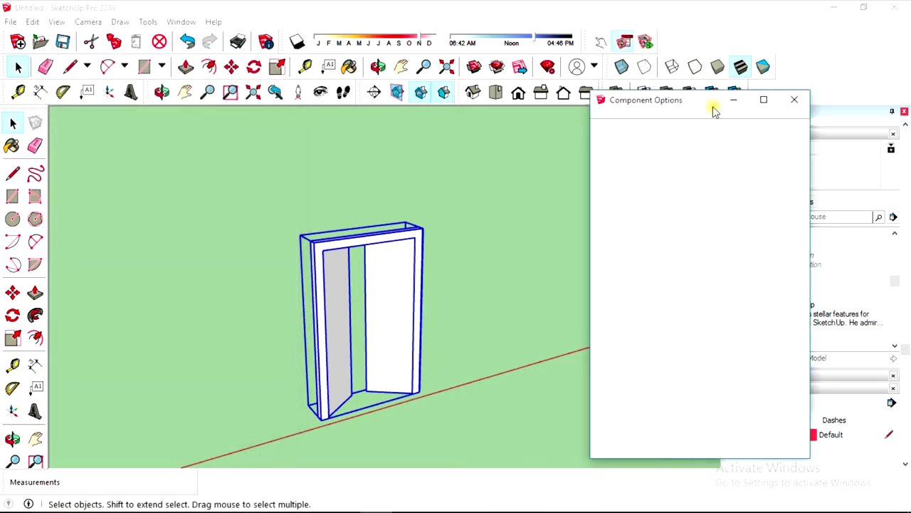
pyautogui.click(794, 100)
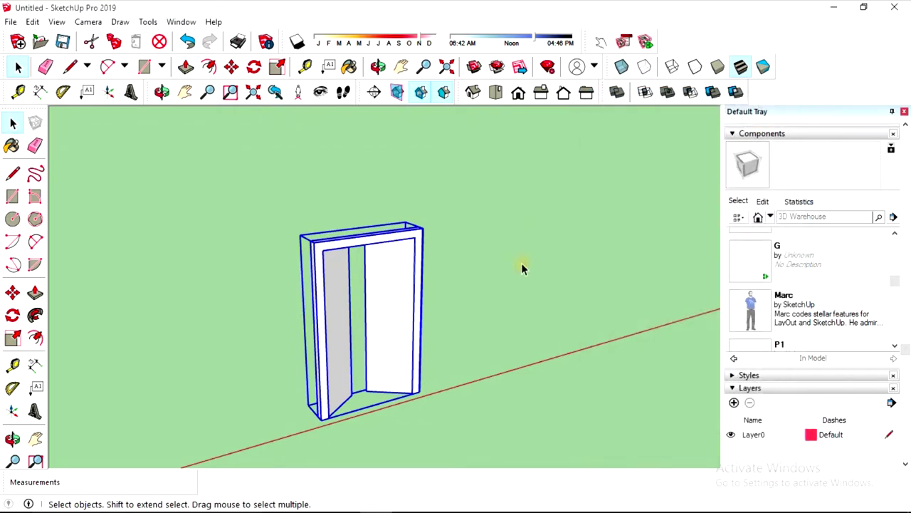
# Orbit the view, select the door and open its Component Attributes
pyautogui.click(521, 269)
pyautogui.scroll(-3, 518, 265)
pyautogui.scroll(-2, 530, 299)
pyautogui.moveTo(534, 307)
pyautogui.mouseDown(button='middle')
pyautogui.moveTo(554, 338)
pyautogui.moveTo(406, 292)
pyautogui.moveTo(425, 301)
pyautogui.moveTo(429, 332)
pyautogui.mouseUp(button='middle')
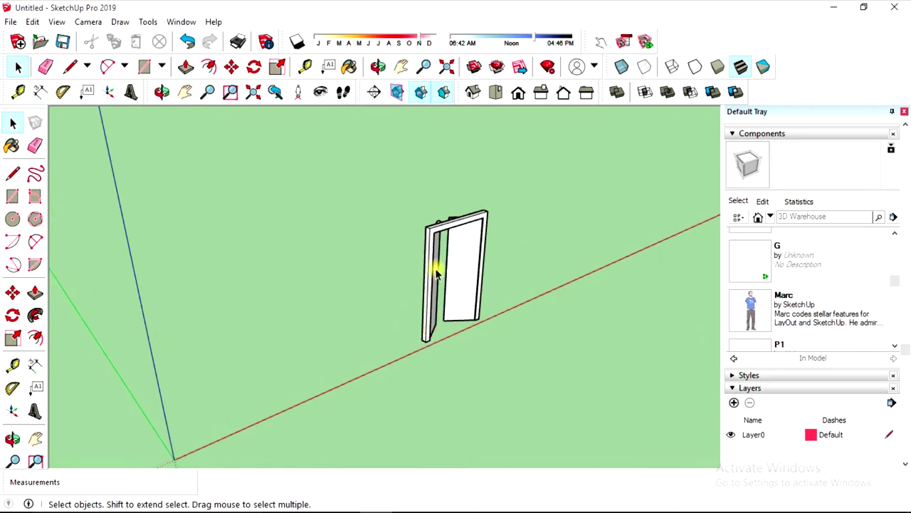
pyautogui.click(459, 232)
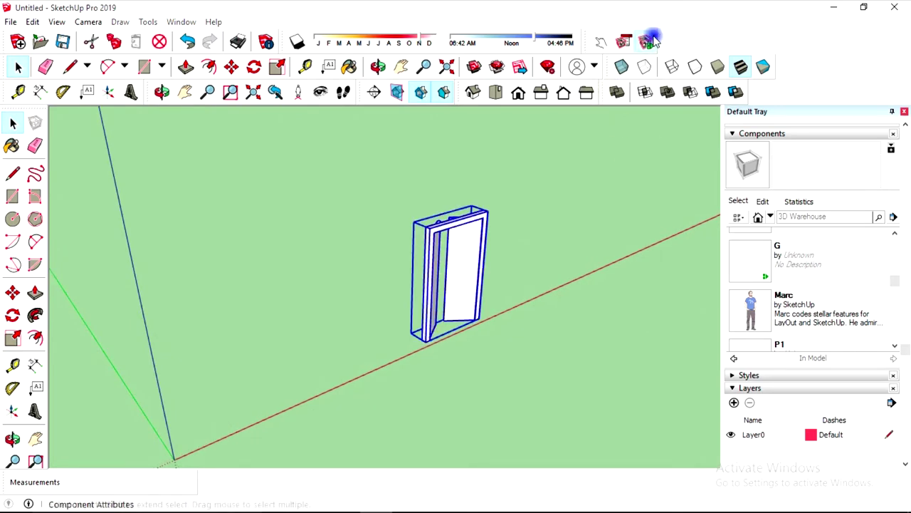
pyautogui.click(649, 42)
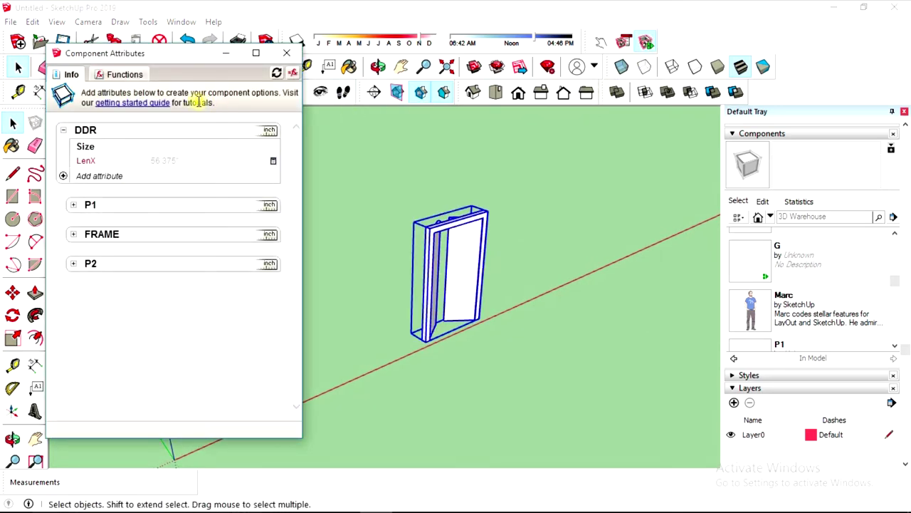
# Zoom and orbit around the door, reselecting it to show DDR and P1 attributes
pyautogui.click(409, 501)
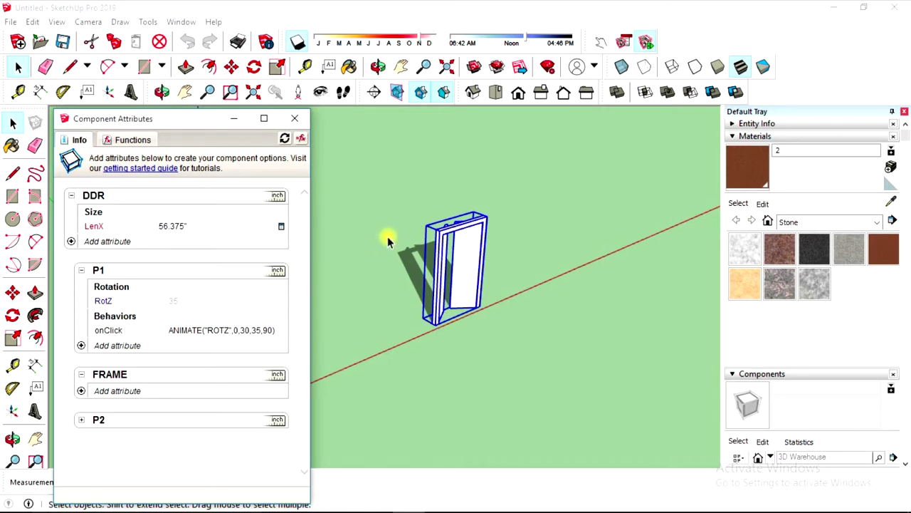
pyautogui.scroll(-1, 388, 269)
pyautogui.moveTo(388, 269)
pyautogui.mouseDown(button='middle')
pyautogui.moveTo(401, 255)
pyautogui.moveTo(378, 264)
pyautogui.mouseUp(button='middle')
pyautogui.scroll(2, 406, 258)
pyautogui.scroll(2, 407, 250)
pyautogui.scroll(1, 407, 250)
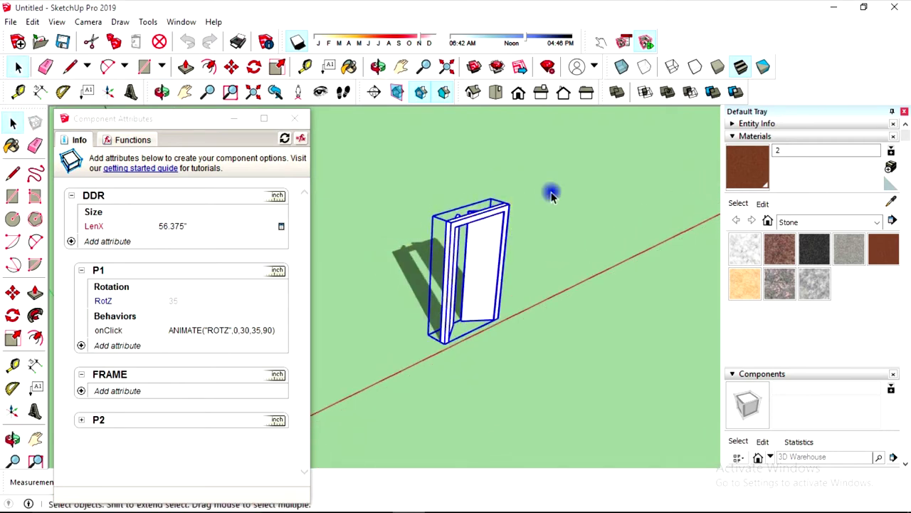
pyautogui.click(549, 193)
pyautogui.click(478, 225)
pyautogui.scroll(1, 480, 224)
pyautogui.scroll(-2, 503, 235)
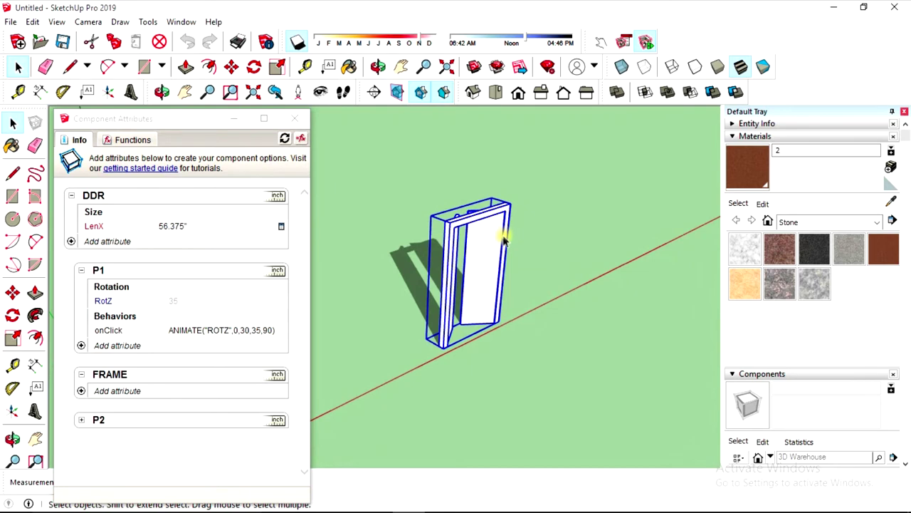
pyautogui.scroll(2, 450, 303)
pyautogui.scroll(-1, 450, 302)
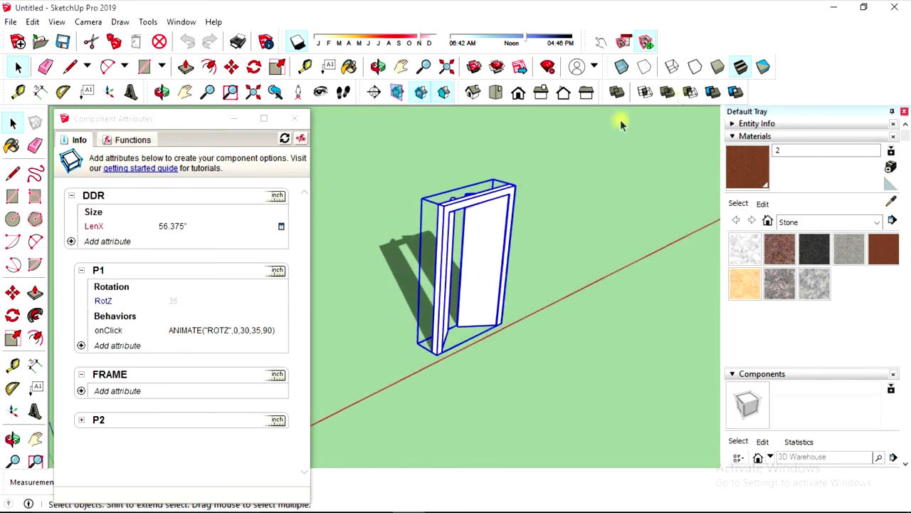
pyautogui.scroll(-1, 570, 242)
pyautogui.scroll(1, 549, 256)
pyautogui.scroll(1, 486, 249)
pyautogui.scroll(1, 486, 249)
pyautogui.scroll(-1, 463, 234)
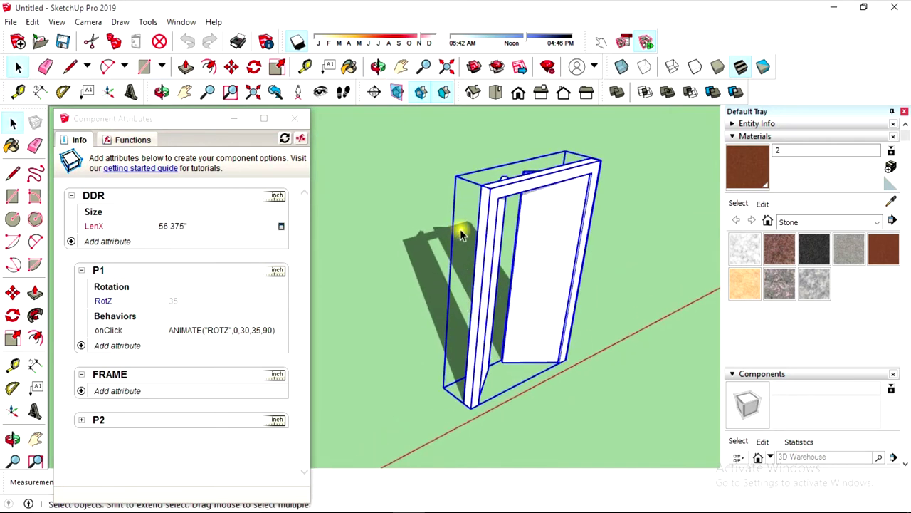
pyautogui.click(422, 192)
pyautogui.click(482, 198)
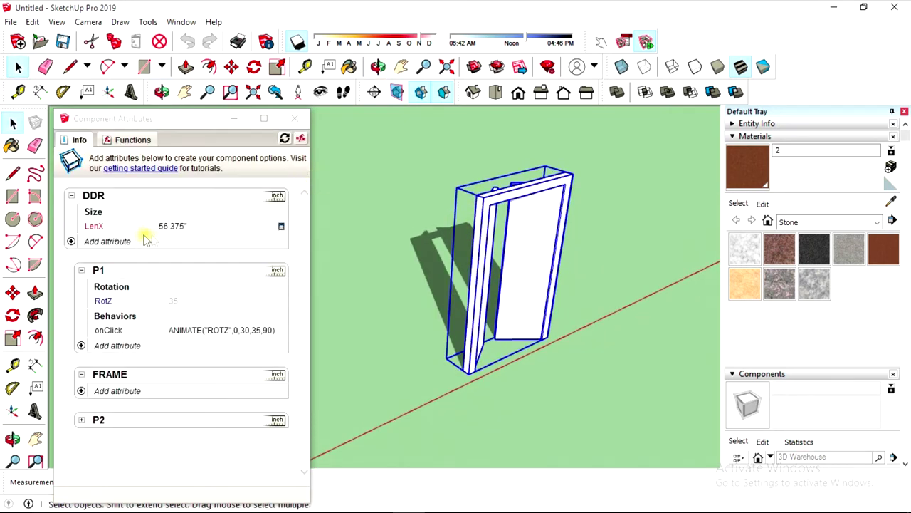
# Set LenX's display rule to hidden and apply it
pyautogui.click(193, 234)
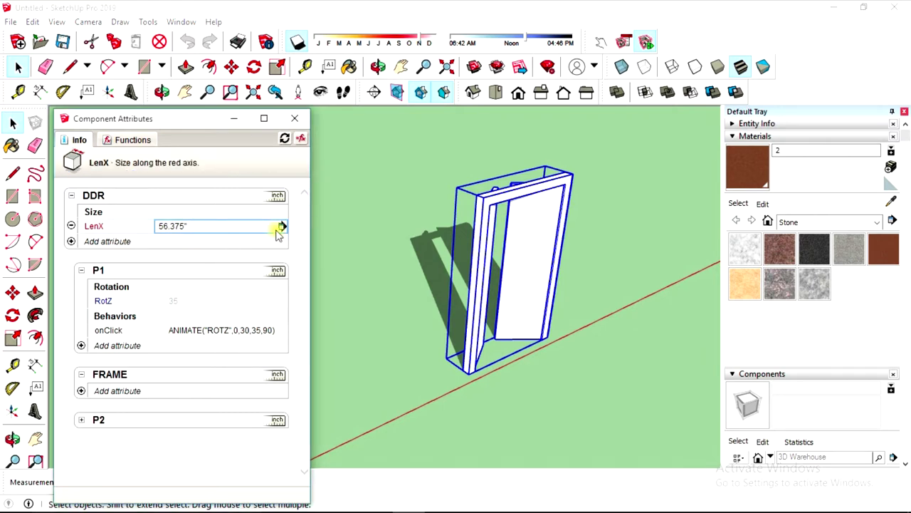
pyautogui.click(281, 227)
pyautogui.click(300, 214)
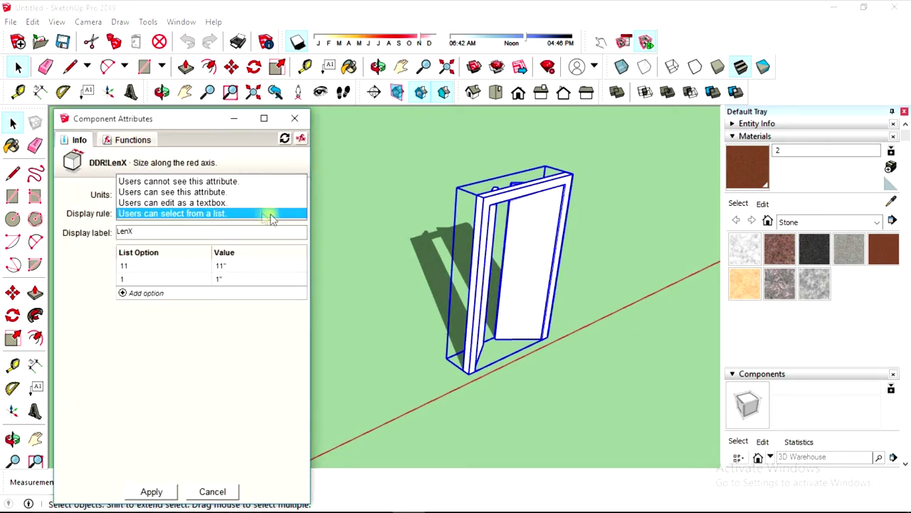
pyautogui.click(187, 181)
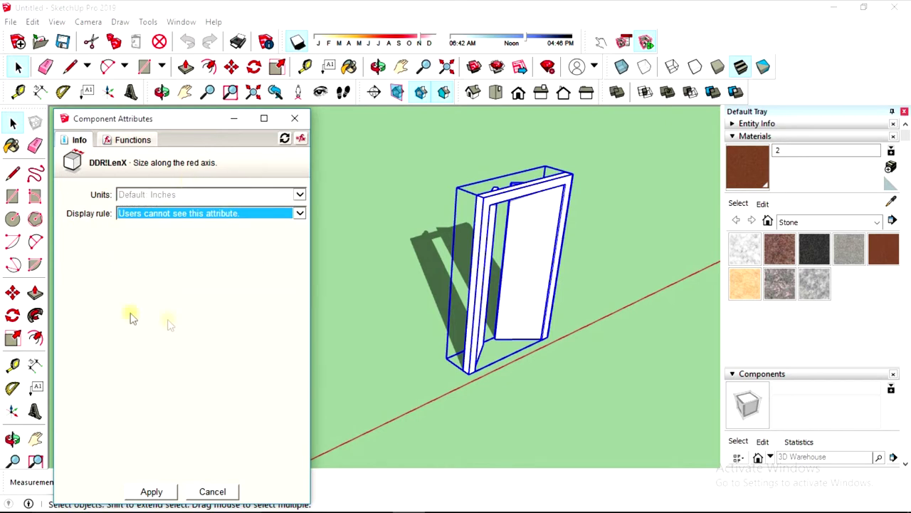
pyautogui.click(153, 491)
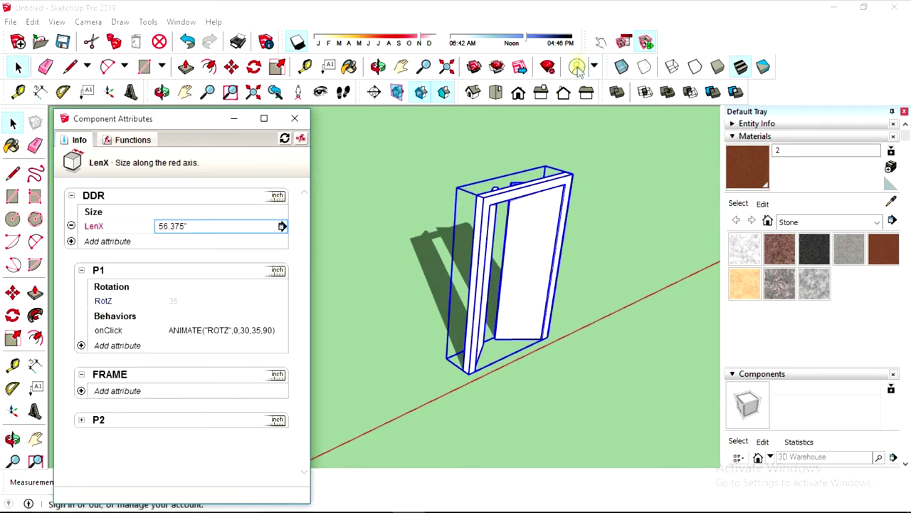
# Open Component Options, then switch LenX to 'Users can see this attribute' and apply
pyautogui.click(624, 43)
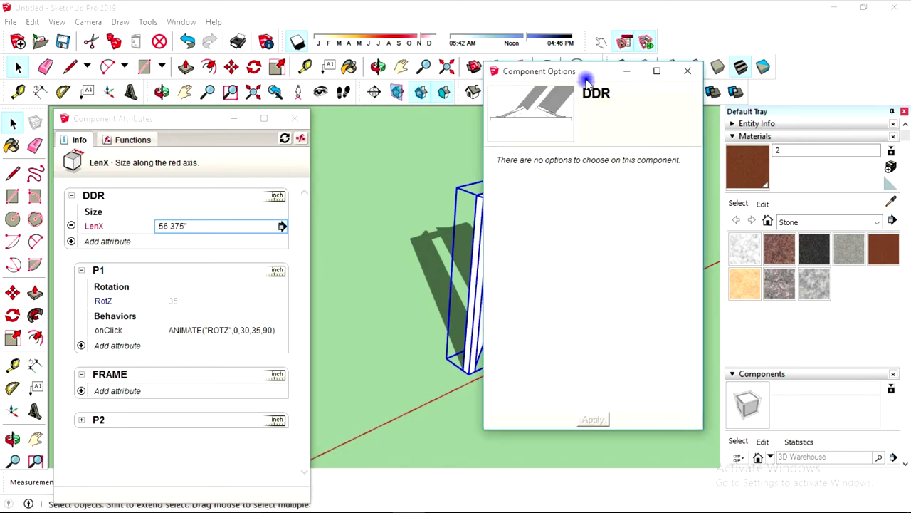
pyautogui.moveTo(584, 71); pyautogui.dragTo(684, 64)
pyautogui.click(282, 226)
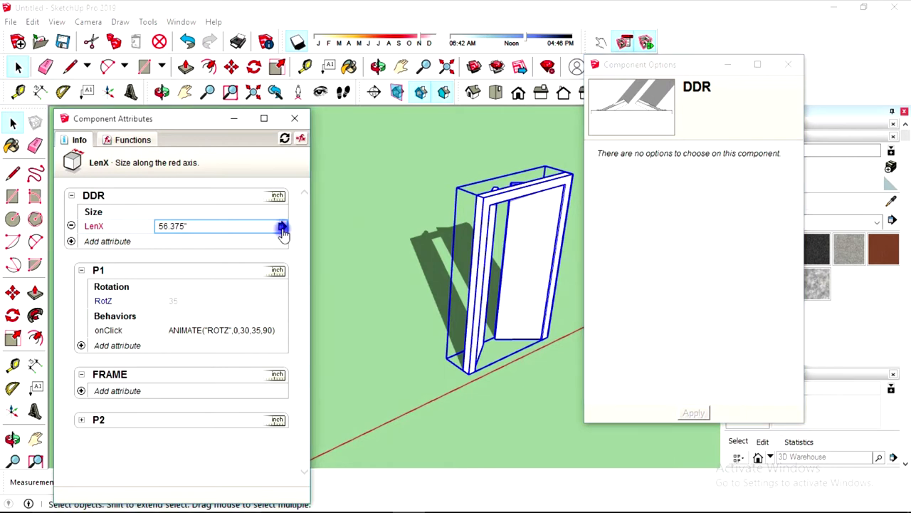
pyautogui.click(296, 214)
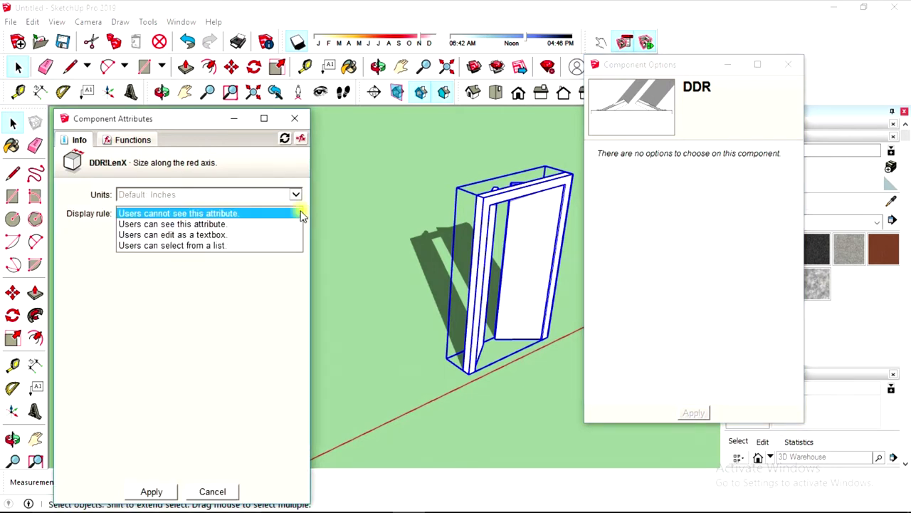
pyautogui.click(197, 225)
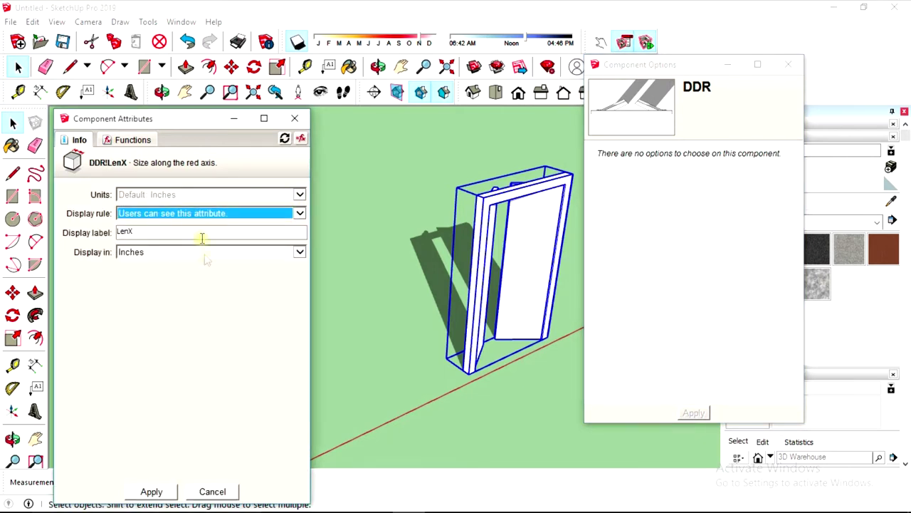
pyautogui.click(158, 490)
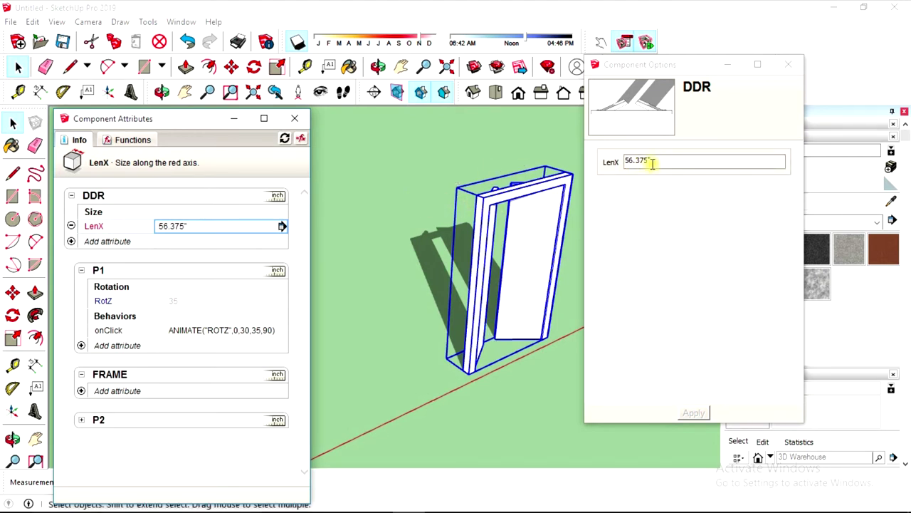
# Reselect the door and make LenX user-editable as a textbox
pyautogui.moveTo(652, 163); pyautogui.dragTo(627, 163)
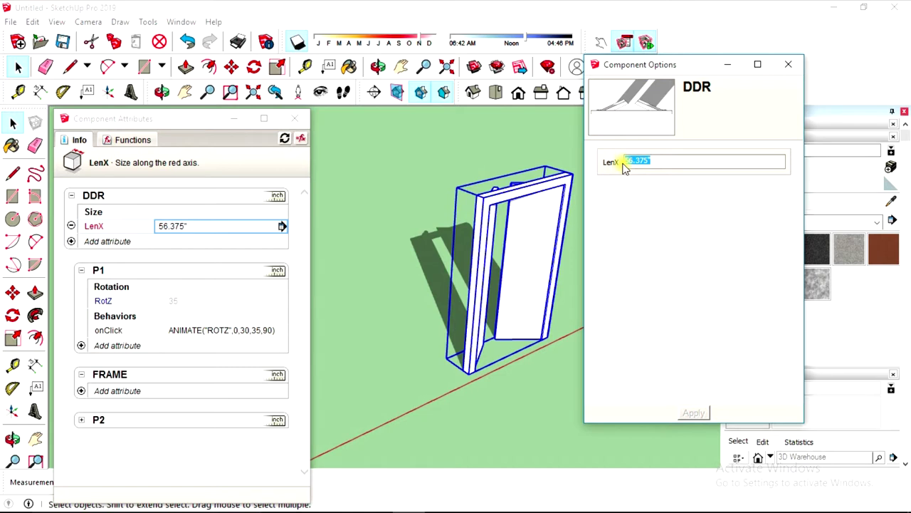
pyautogui.click(428, 183)
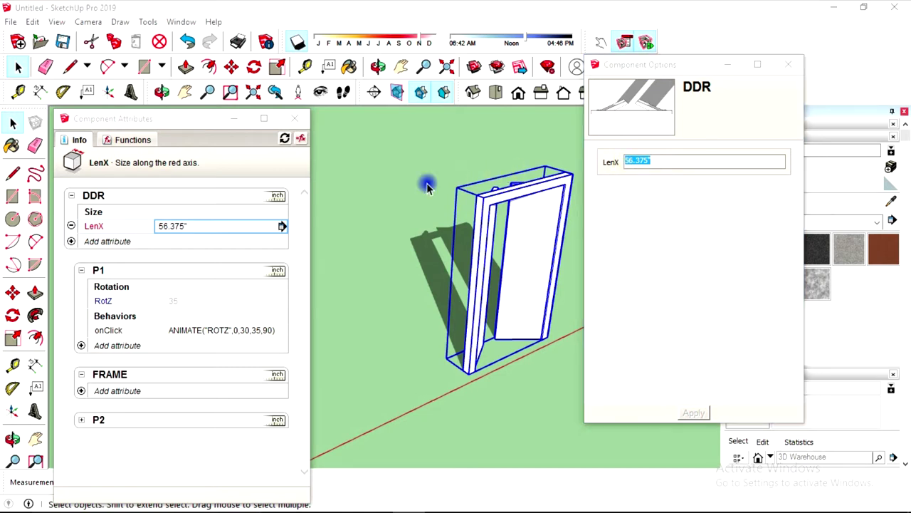
pyautogui.click(490, 197)
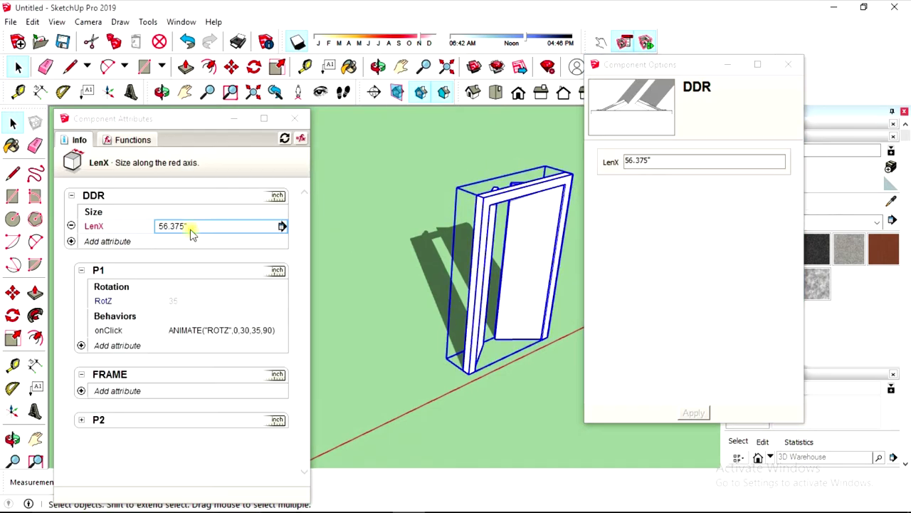
pyautogui.click(282, 226)
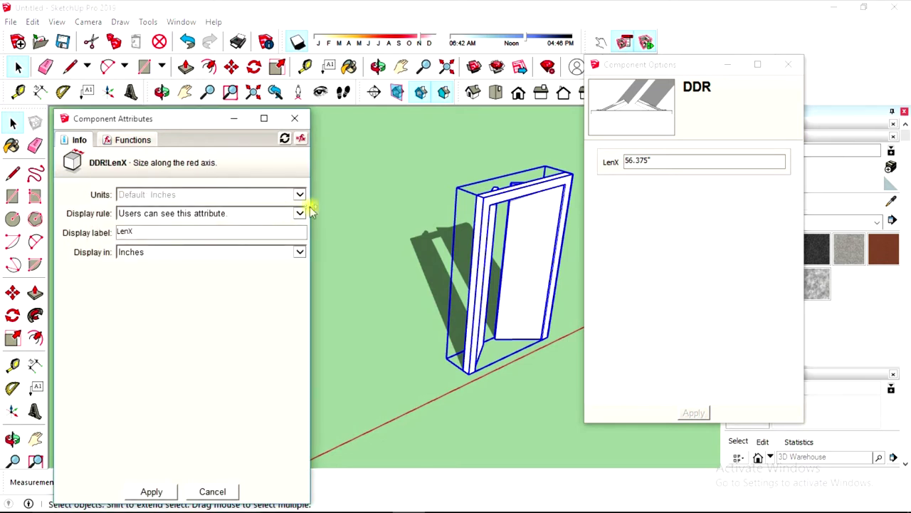
pyautogui.click(298, 213)
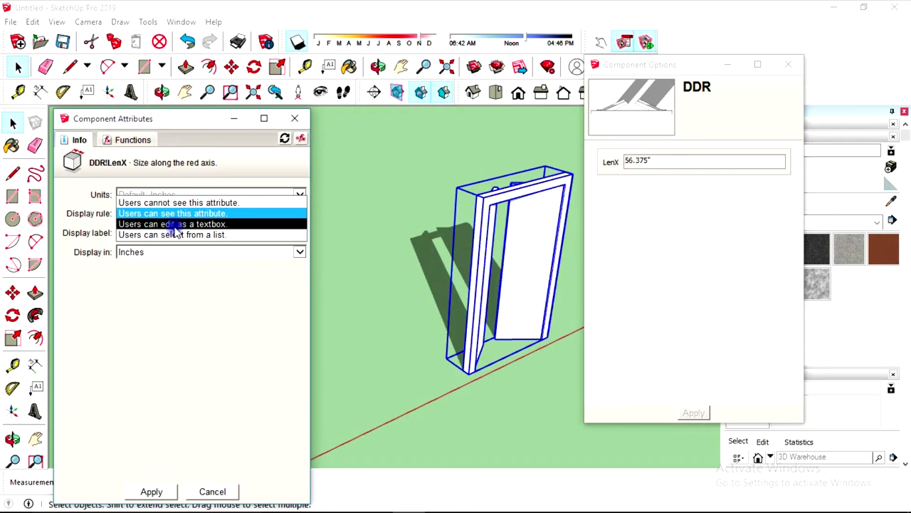
pyautogui.click(176, 225)
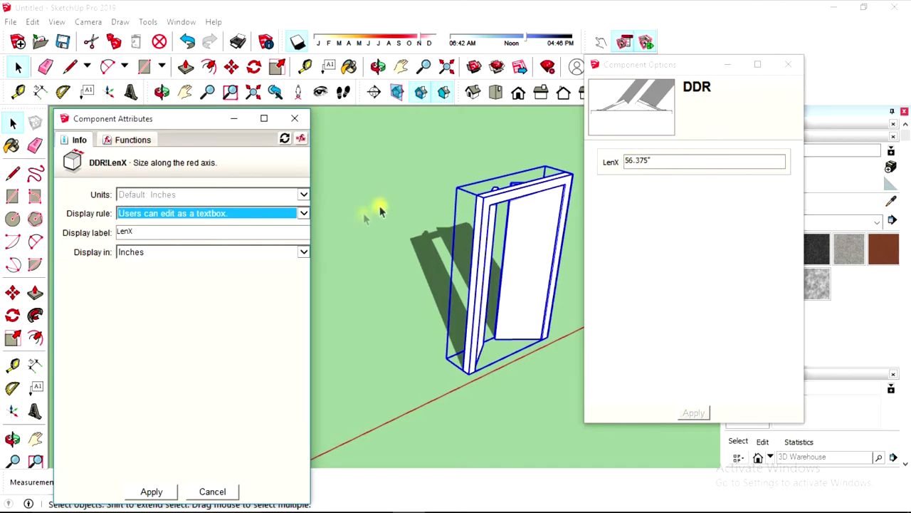
pyautogui.click(152, 492)
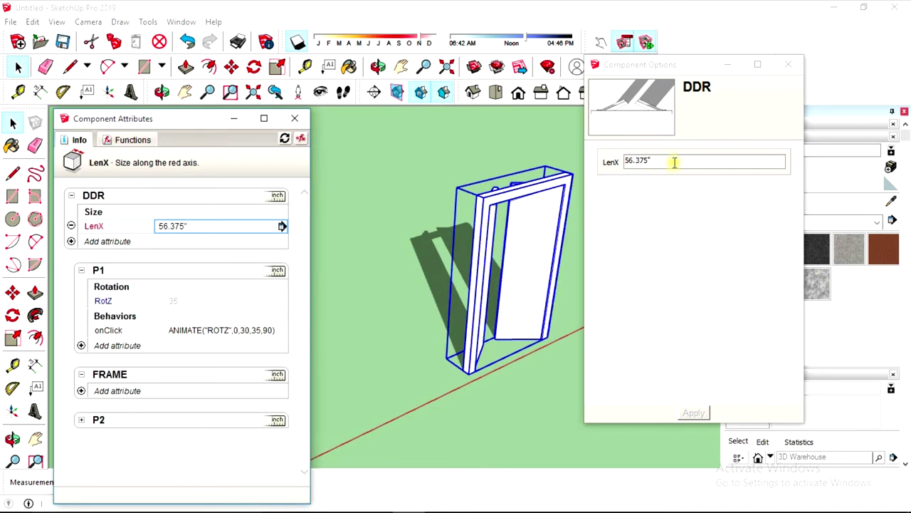
# Enter LenX widths in Component Options: 4' (48"), then 5' (60")
pyautogui.moveTo(674, 162); pyautogui.dragTo(616, 171)
pyautogui.write('48')
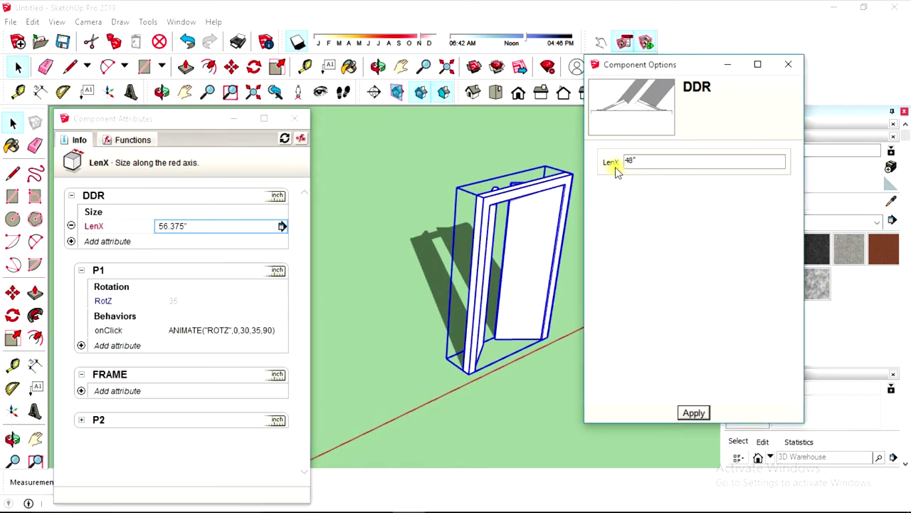
pyautogui.press('Return')
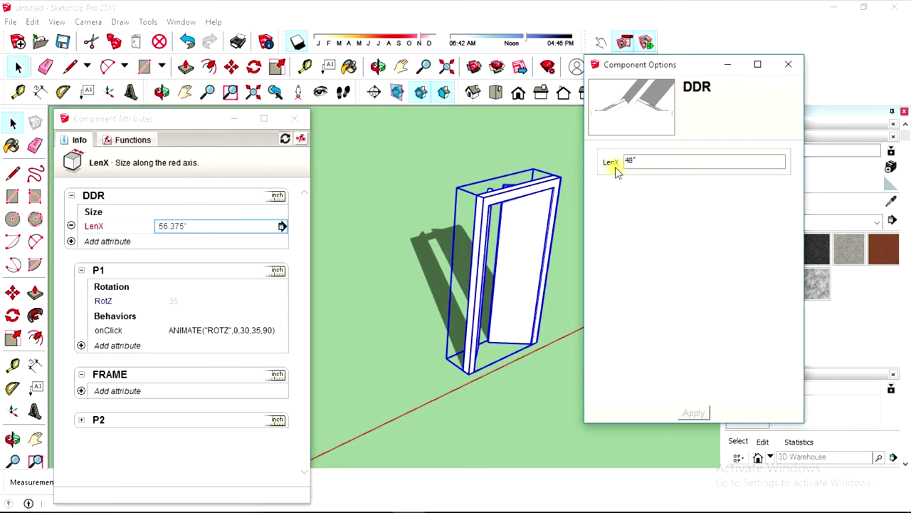
pyautogui.moveTo(641, 158); pyautogui.dragTo(618, 160)
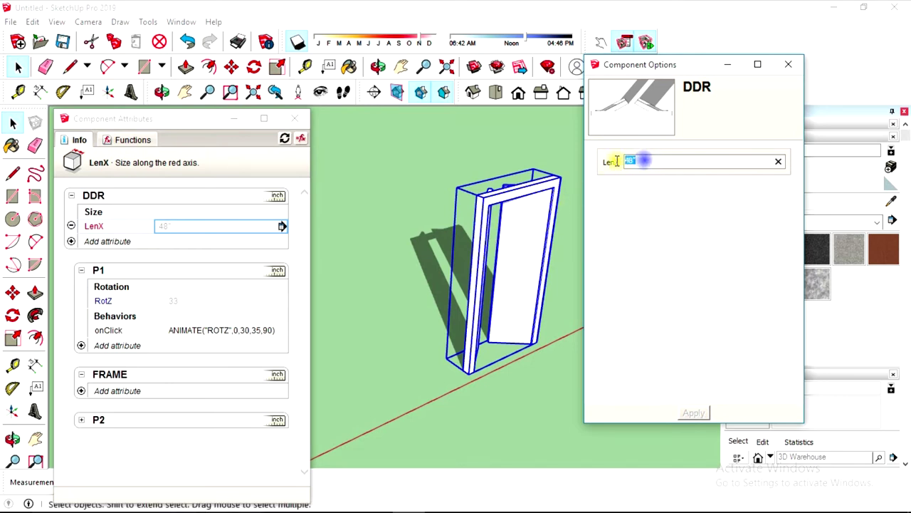
pyautogui.write('5')
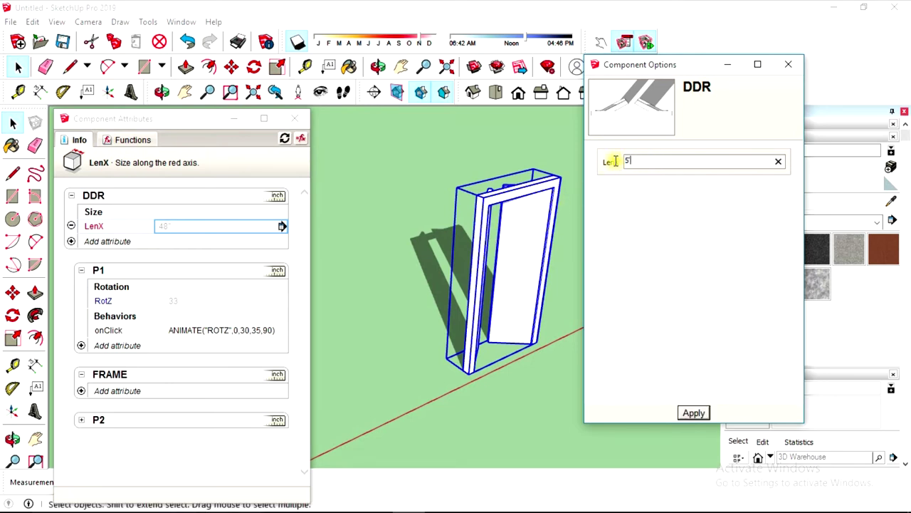
pyautogui.write(',90')
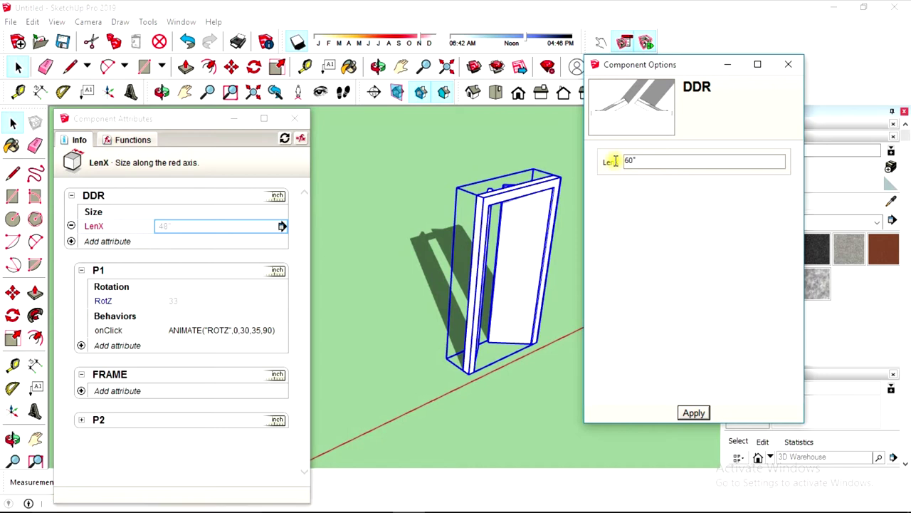
pyautogui.press('Return')
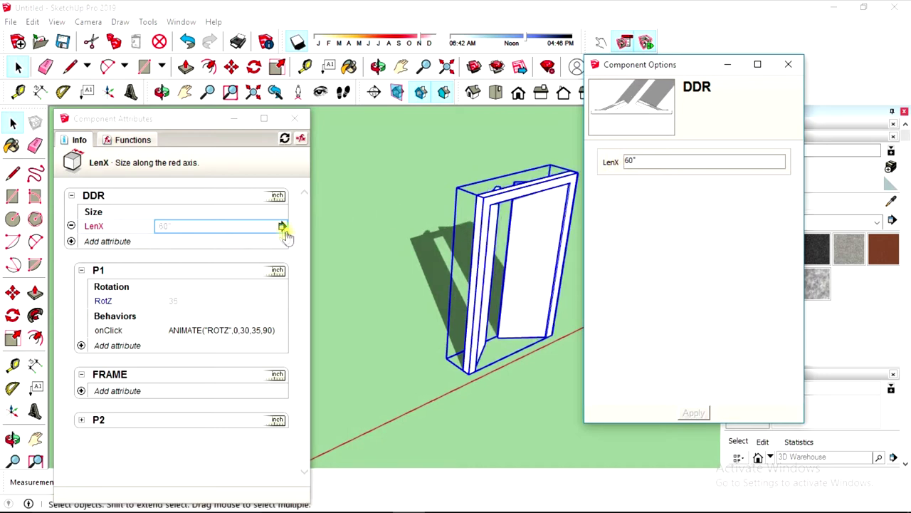
# Set LenX's display rule to 'Users can select from a list' and enter the 4' option
pyautogui.click(282, 225)
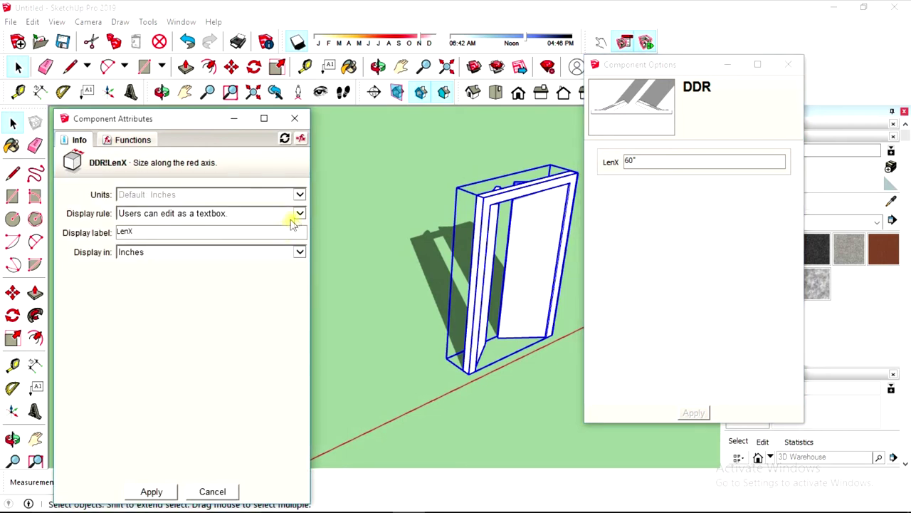
pyautogui.click(298, 214)
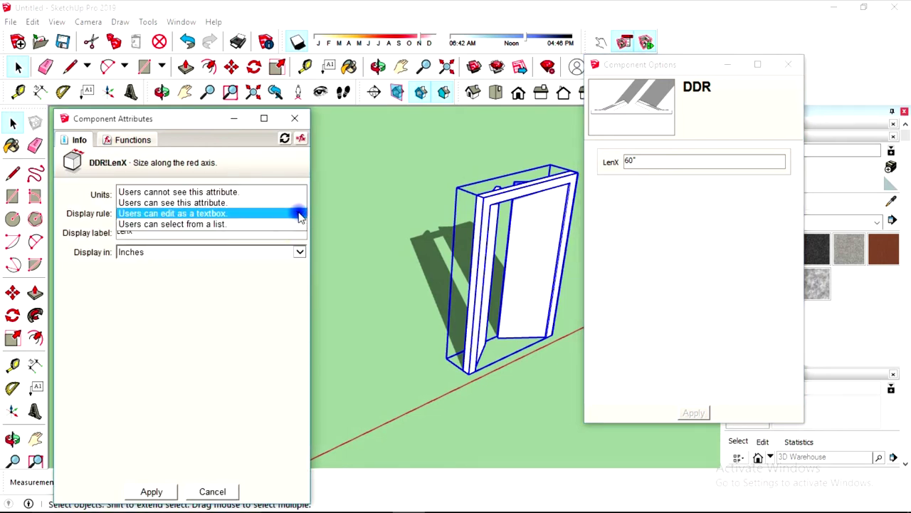
pyautogui.click(176, 225)
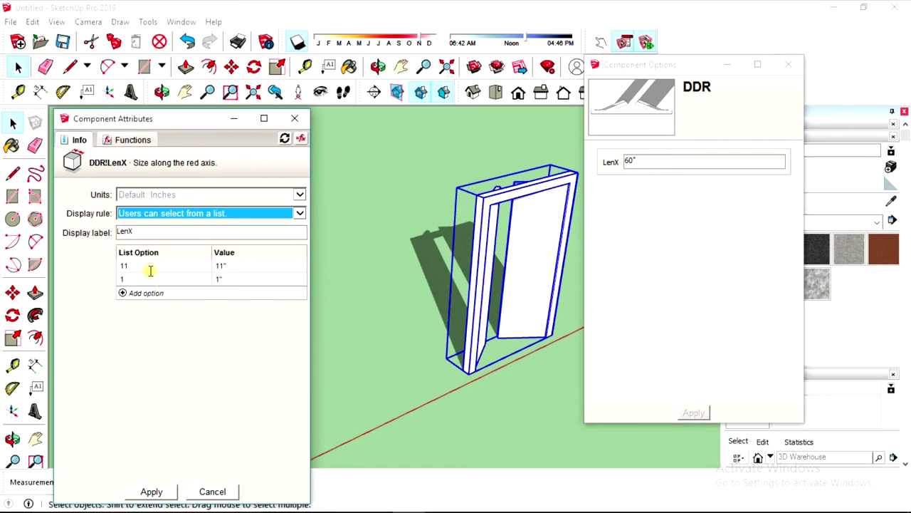
pyautogui.click(123, 268)
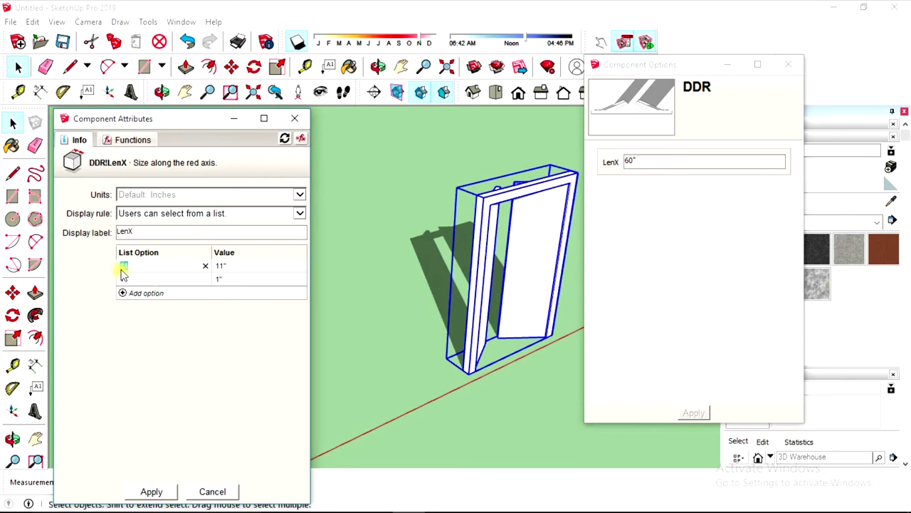
pyautogui.press('Return')
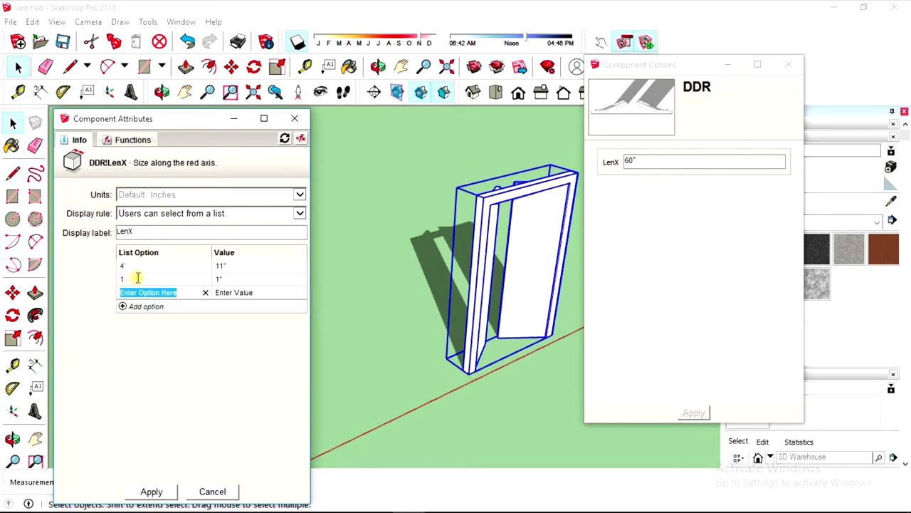
# Add a 5' option to the LenX list with a value of 60"
pyautogui.press('Escape')
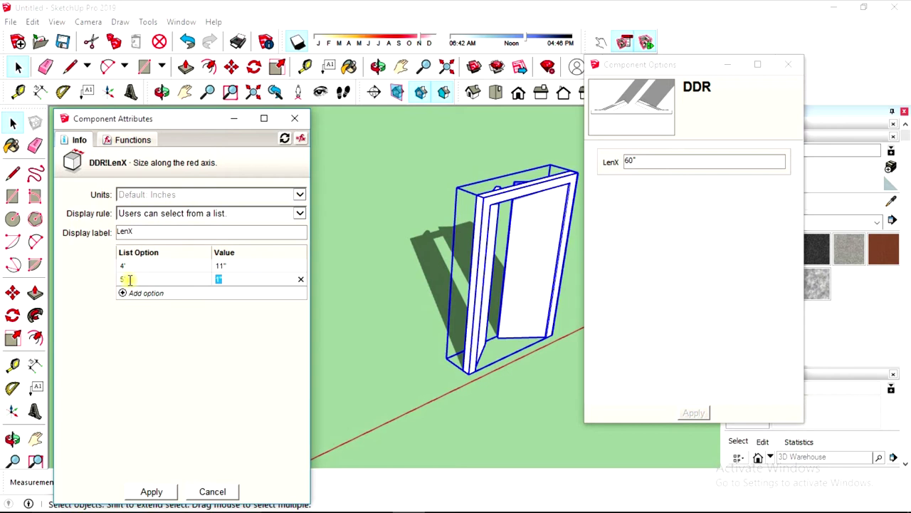
pyautogui.press('Return')
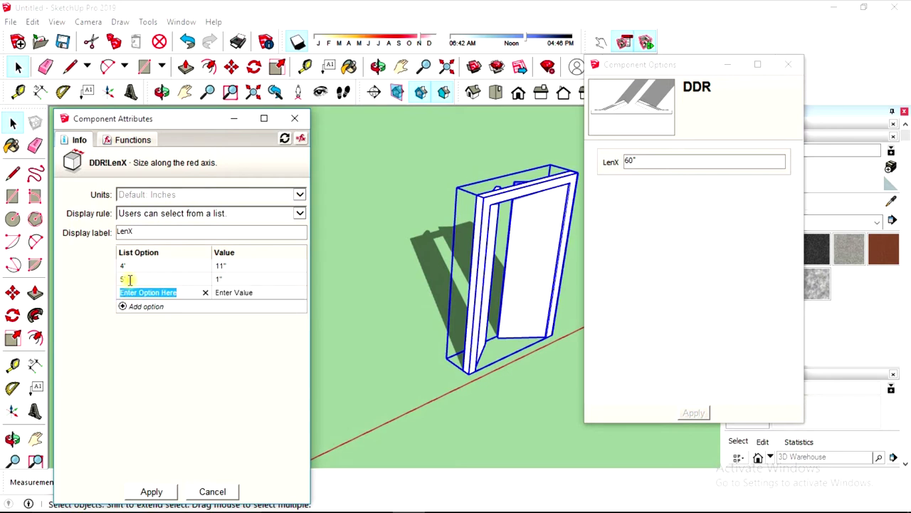
pyautogui.click(226, 280)
pyautogui.click(223, 278)
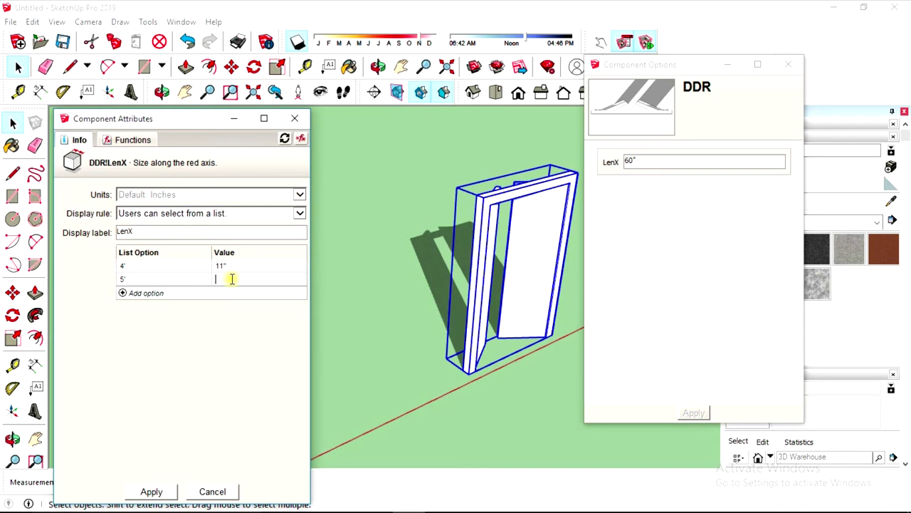
pyautogui.press('Return')
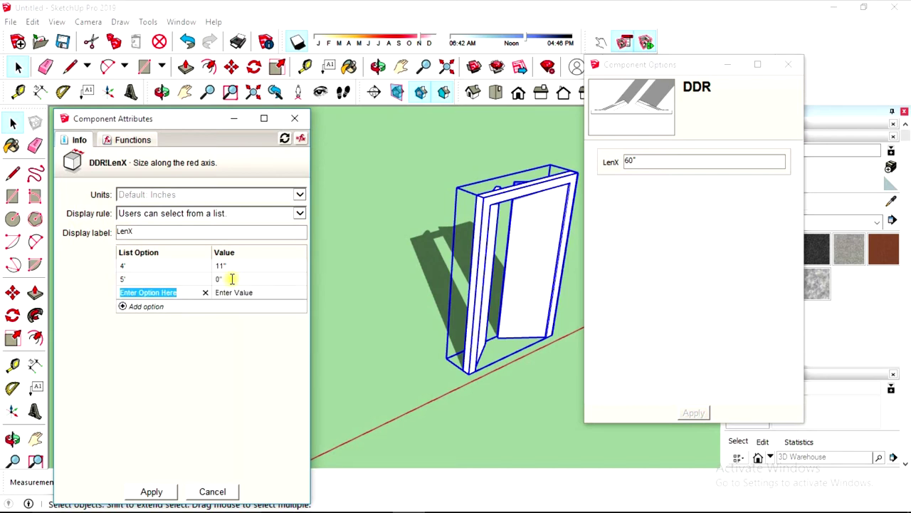
pyautogui.click(235, 276)
pyautogui.click(226, 278)
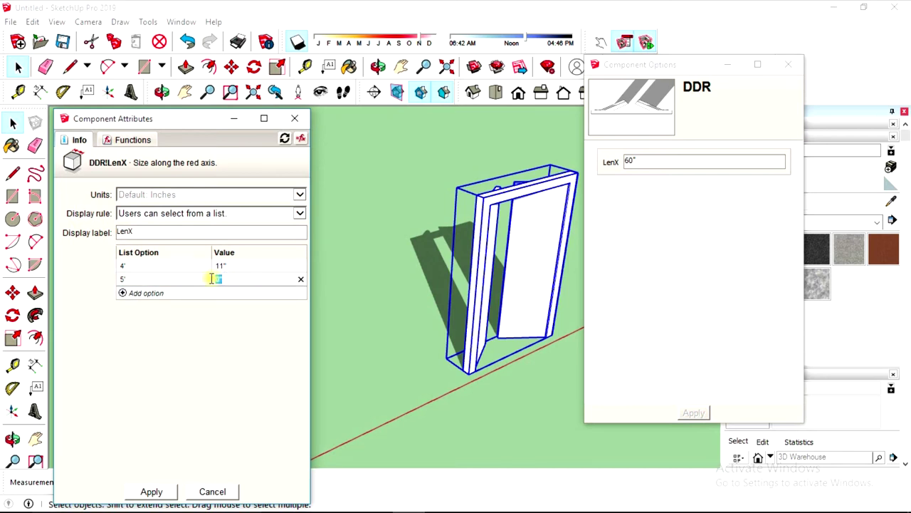
pyautogui.write('50')
pyautogui.press('Return')
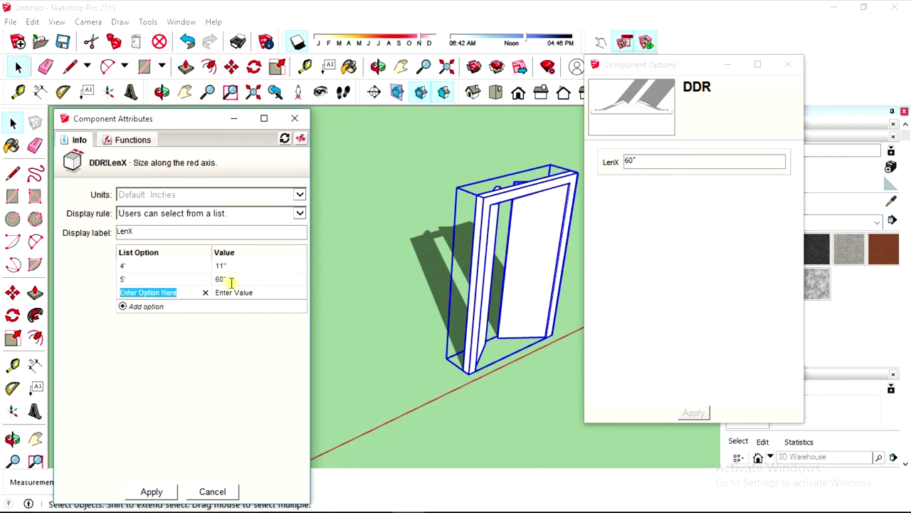
# Add the 6' option worth 72" and apply the LenX list settings
pyautogui.write('6')
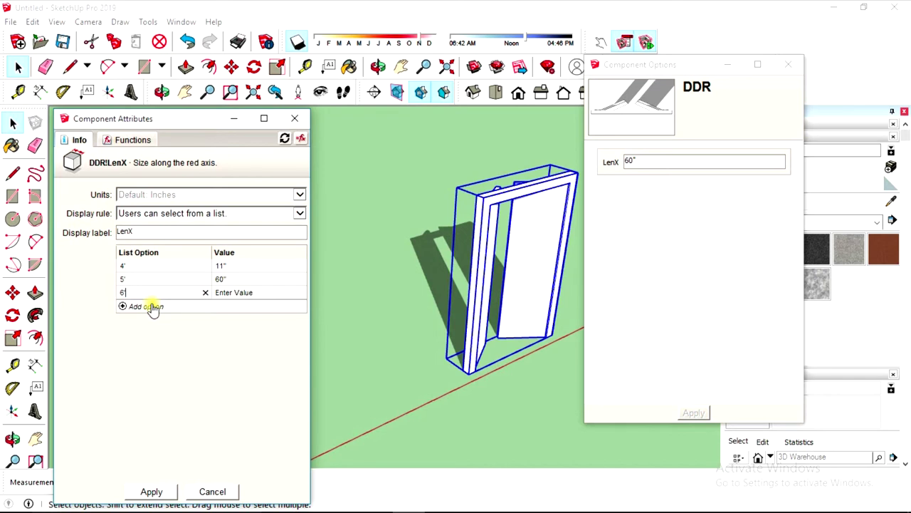
pyautogui.write('72')
pyautogui.click(153, 307)
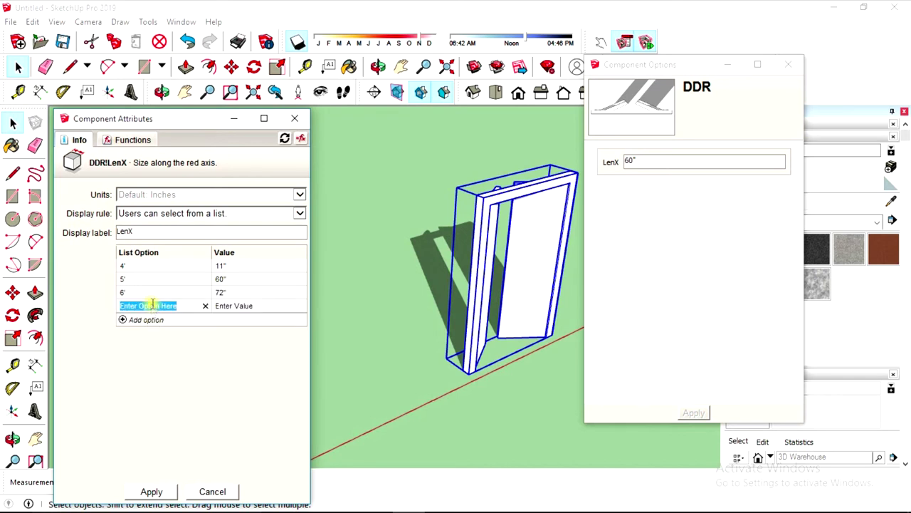
pyautogui.click(152, 492)
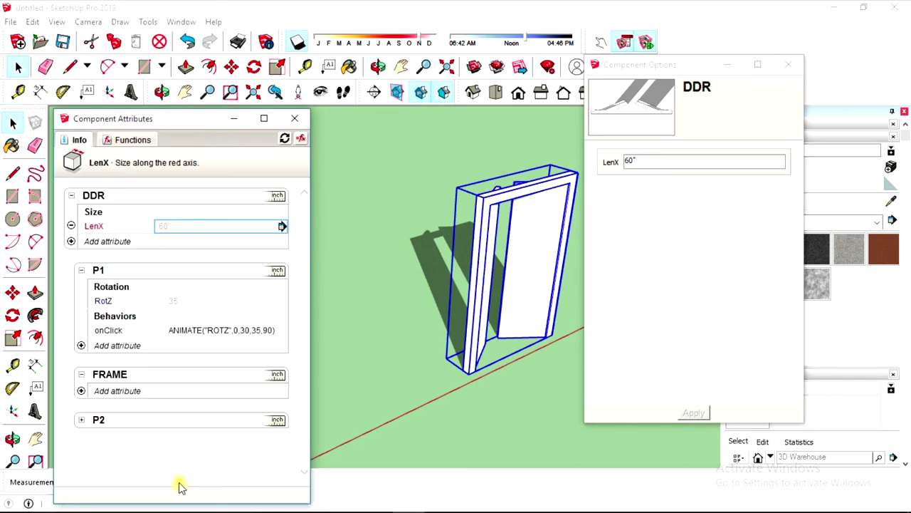
# Apply the 4', 5' and 6' LenX widths in turn, leaving the door at 6'
pyautogui.click(779, 163)
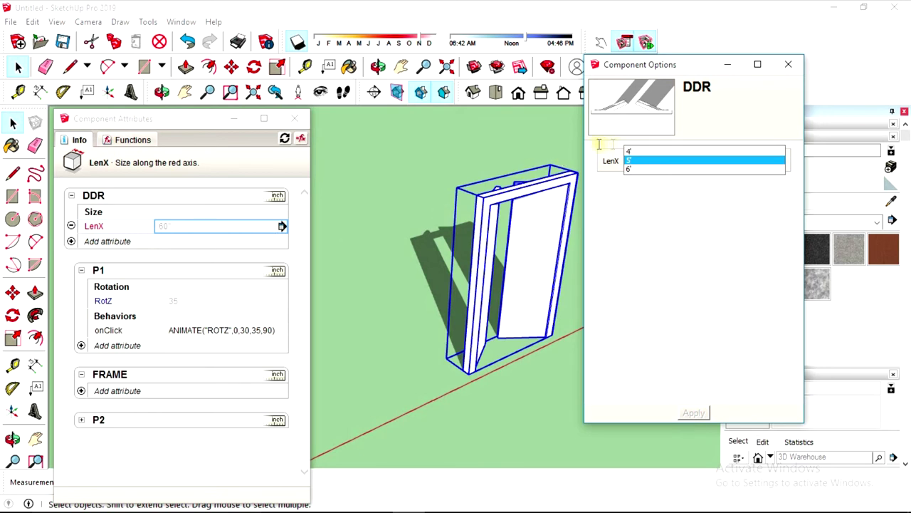
pyautogui.click(638, 152)
pyautogui.click(693, 413)
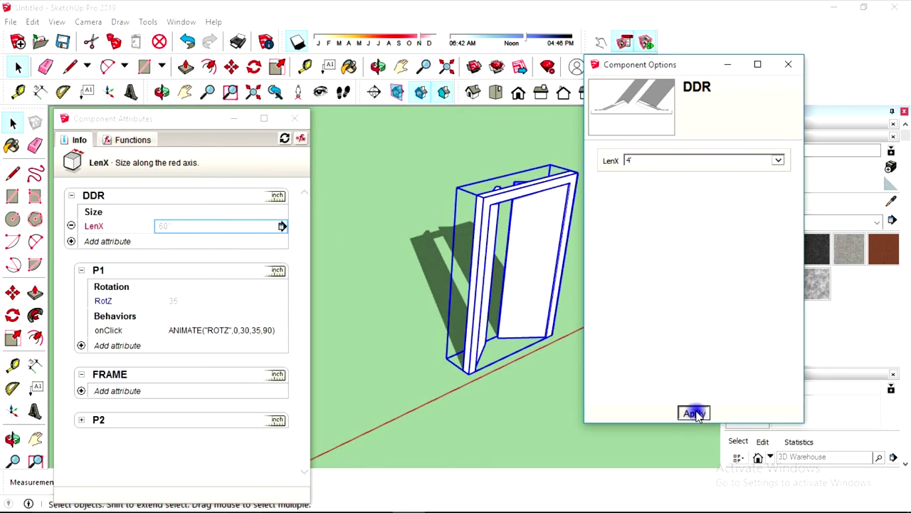
pyautogui.click(777, 160)
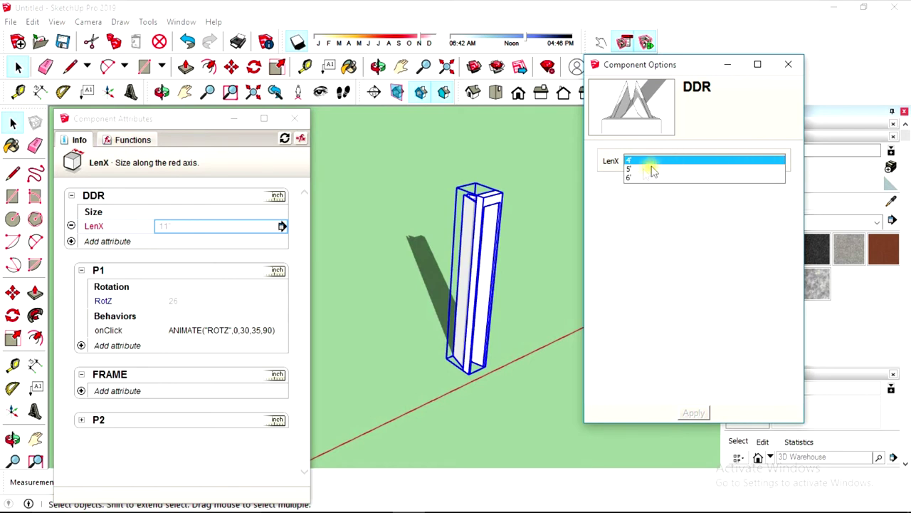
pyautogui.click(636, 169)
pyautogui.click(693, 413)
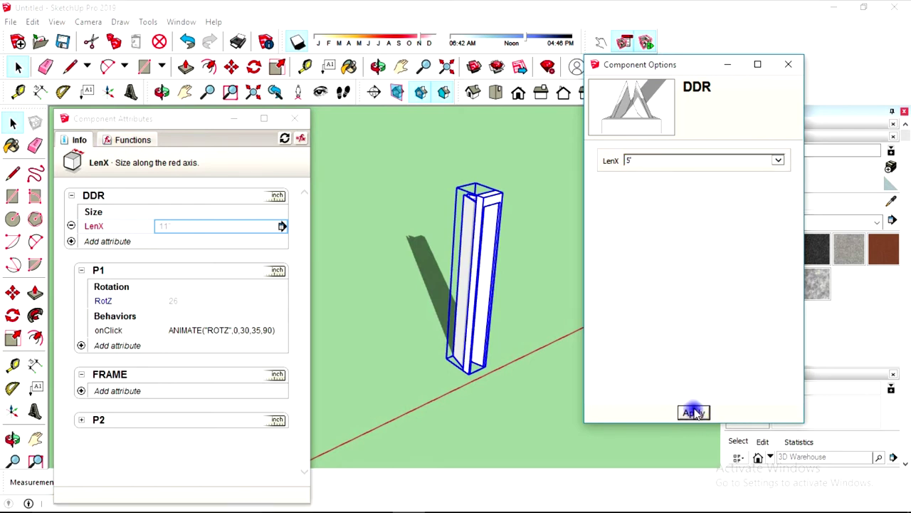
pyautogui.click(779, 162)
pyautogui.click(629, 166)
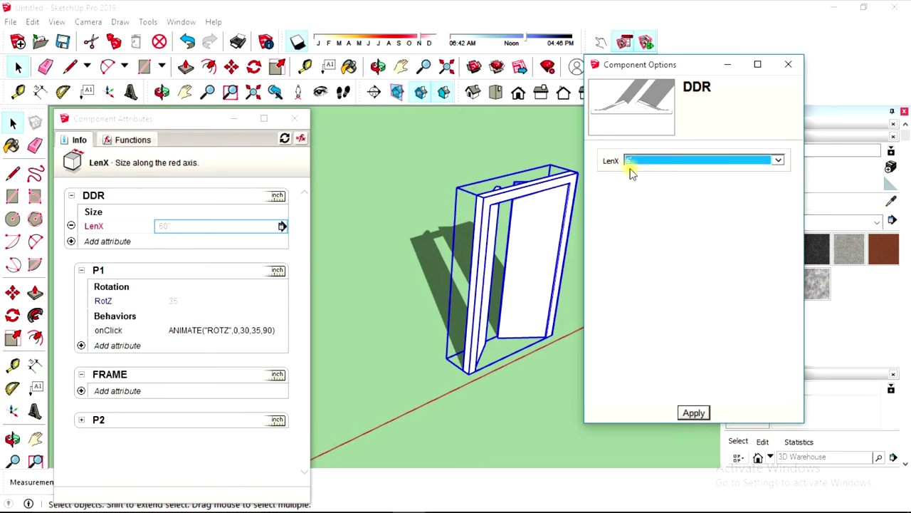
pyautogui.click(685, 413)
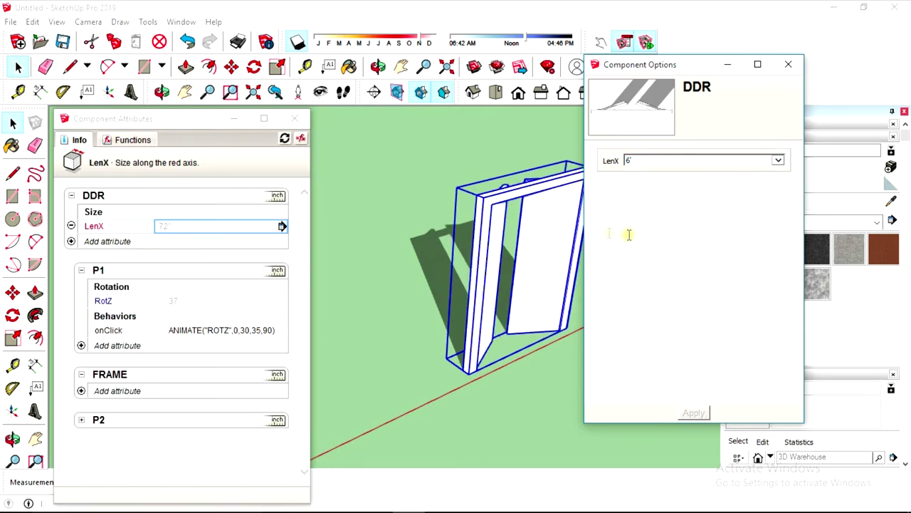
# Add a LenY attribute to the DDR component below LenX
pyautogui.click(70, 241)
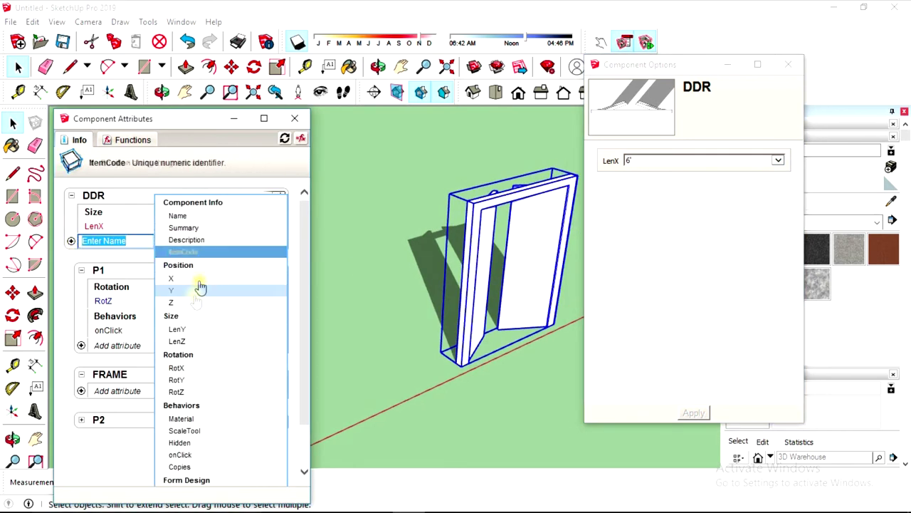
pyautogui.click(176, 332)
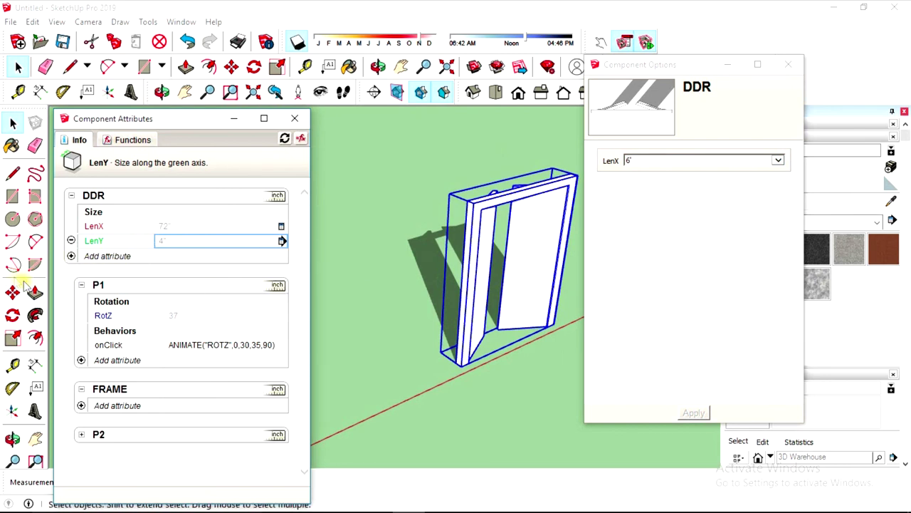
pyautogui.click(71, 256)
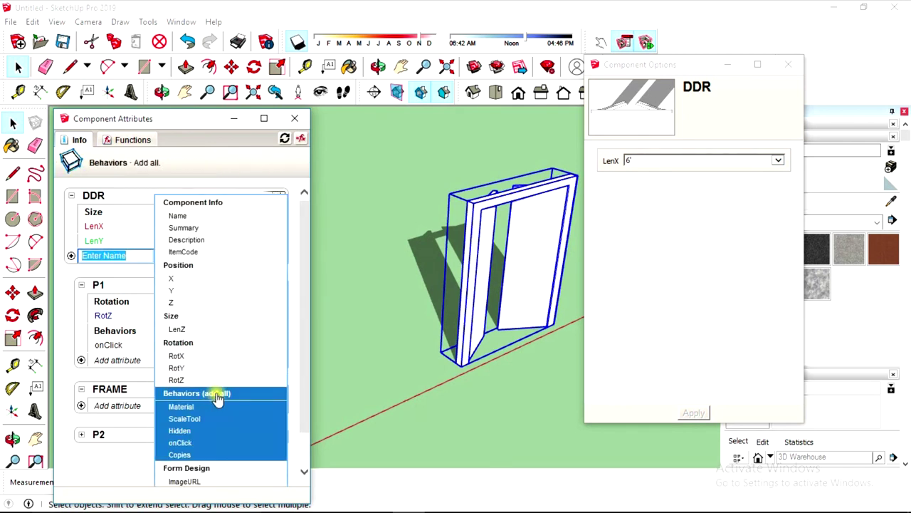
# Minimize the Component Attributes and Component Options windows and orbit to view the whole door
pyautogui.click(236, 119)
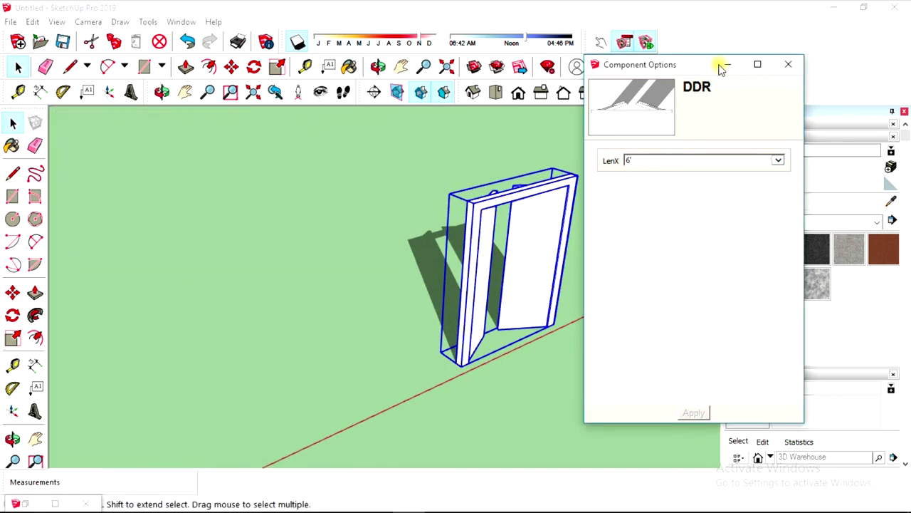
pyautogui.click(727, 65)
pyautogui.moveTo(349, 198)
pyautogui.mouseDown(button='middle')
pyautogui.moveTo(341, 202)
pyautogui.moveTo(374, 169)
pyautogui.mouseUp(button='middle')
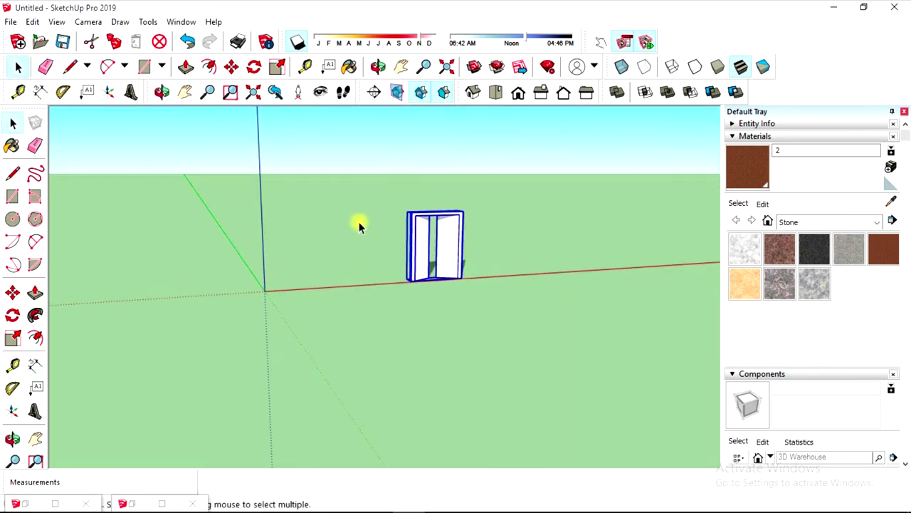